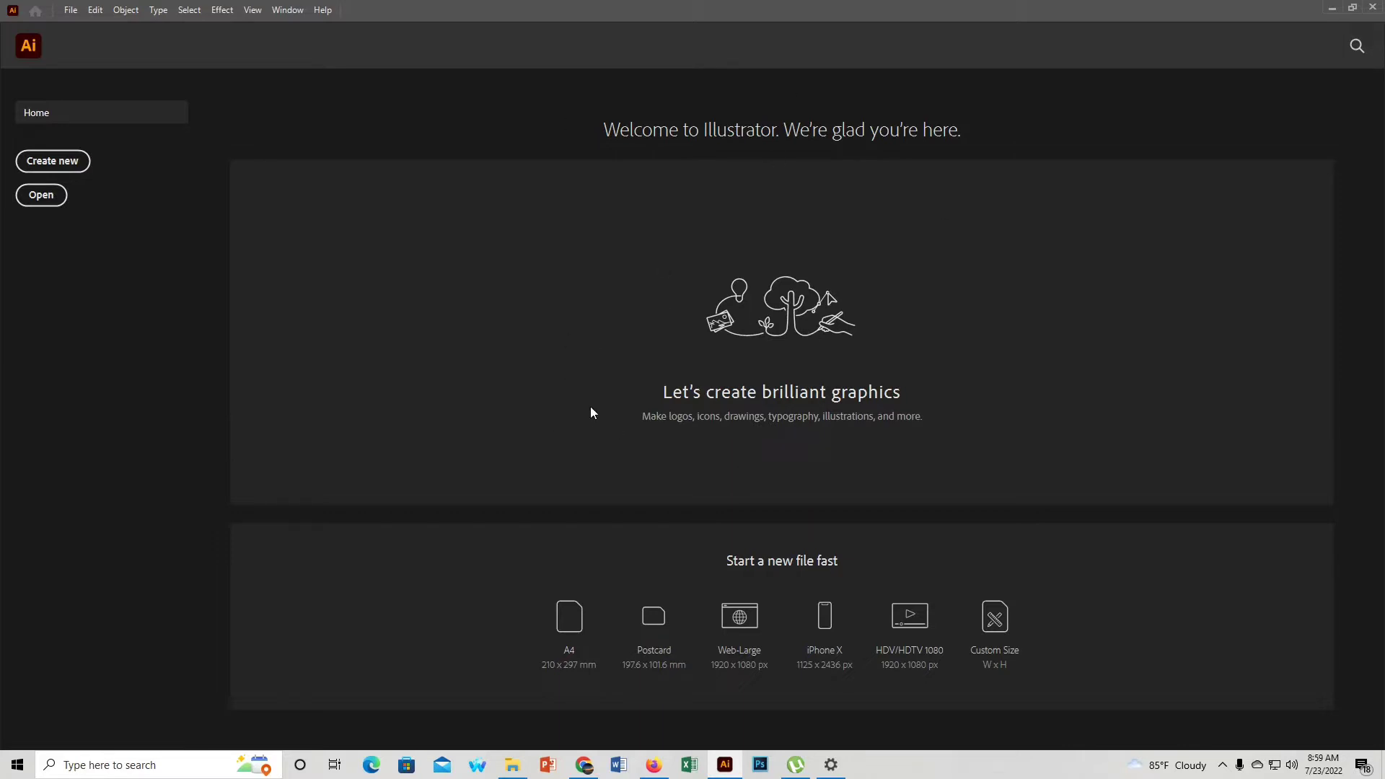
Step: Create a new document, Untitled-1, from the custom 1920 × 1080 px preset
click(72, 11)
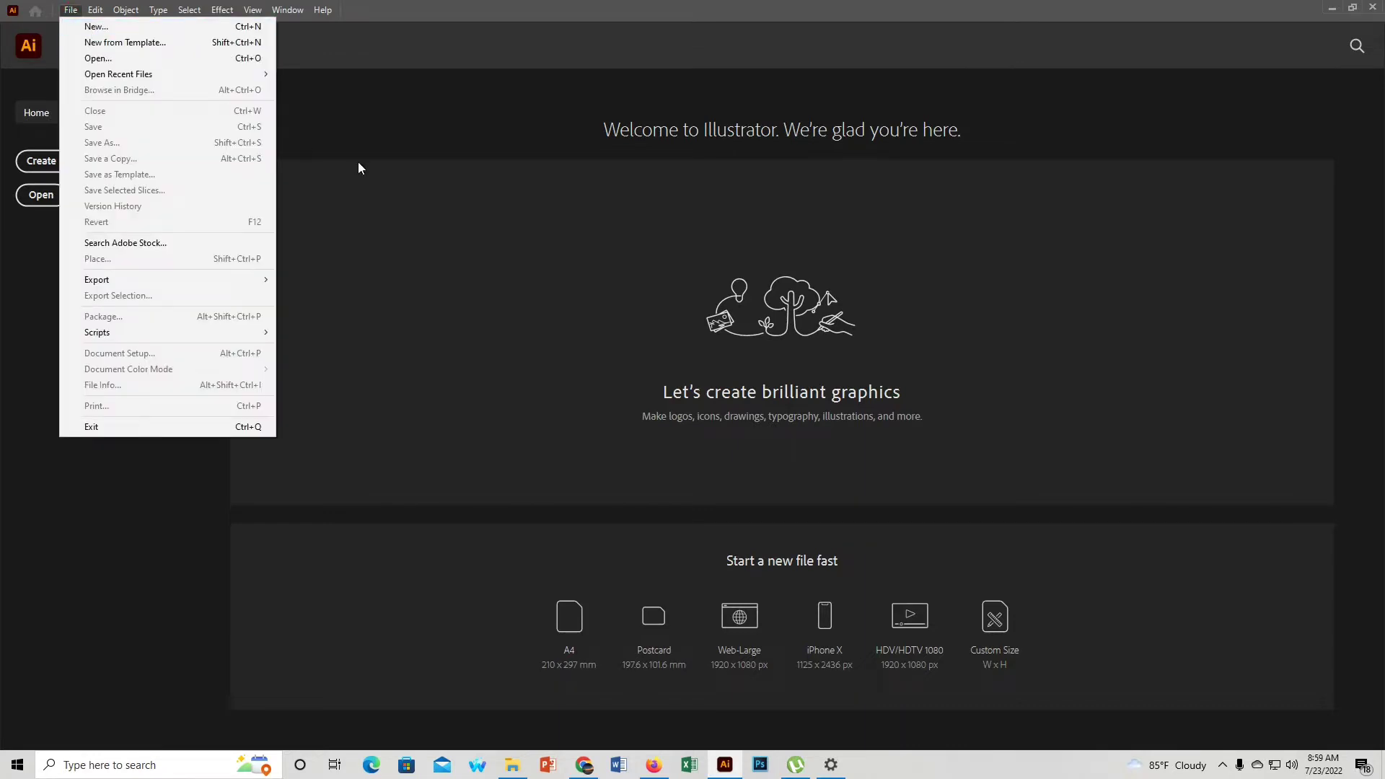
click(440, 193)
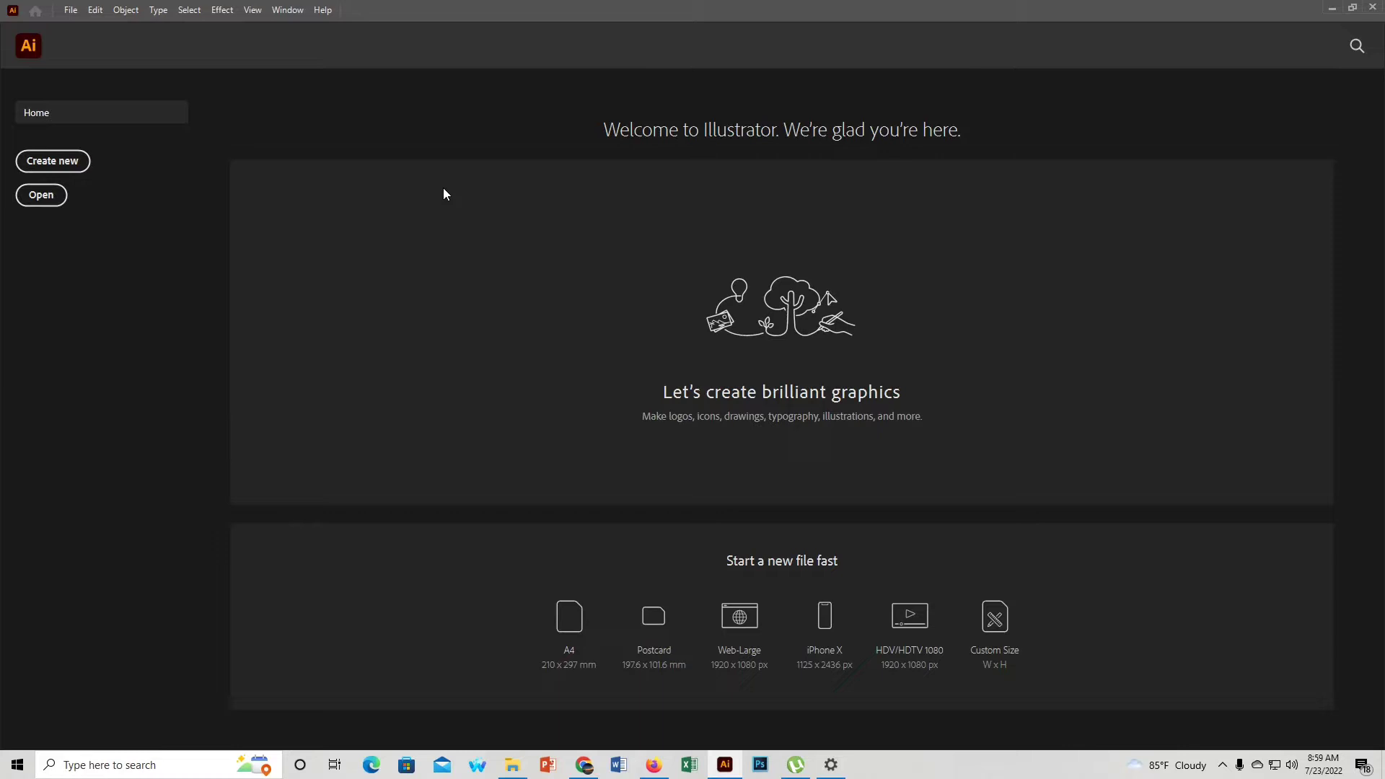
key(ctrl+n)
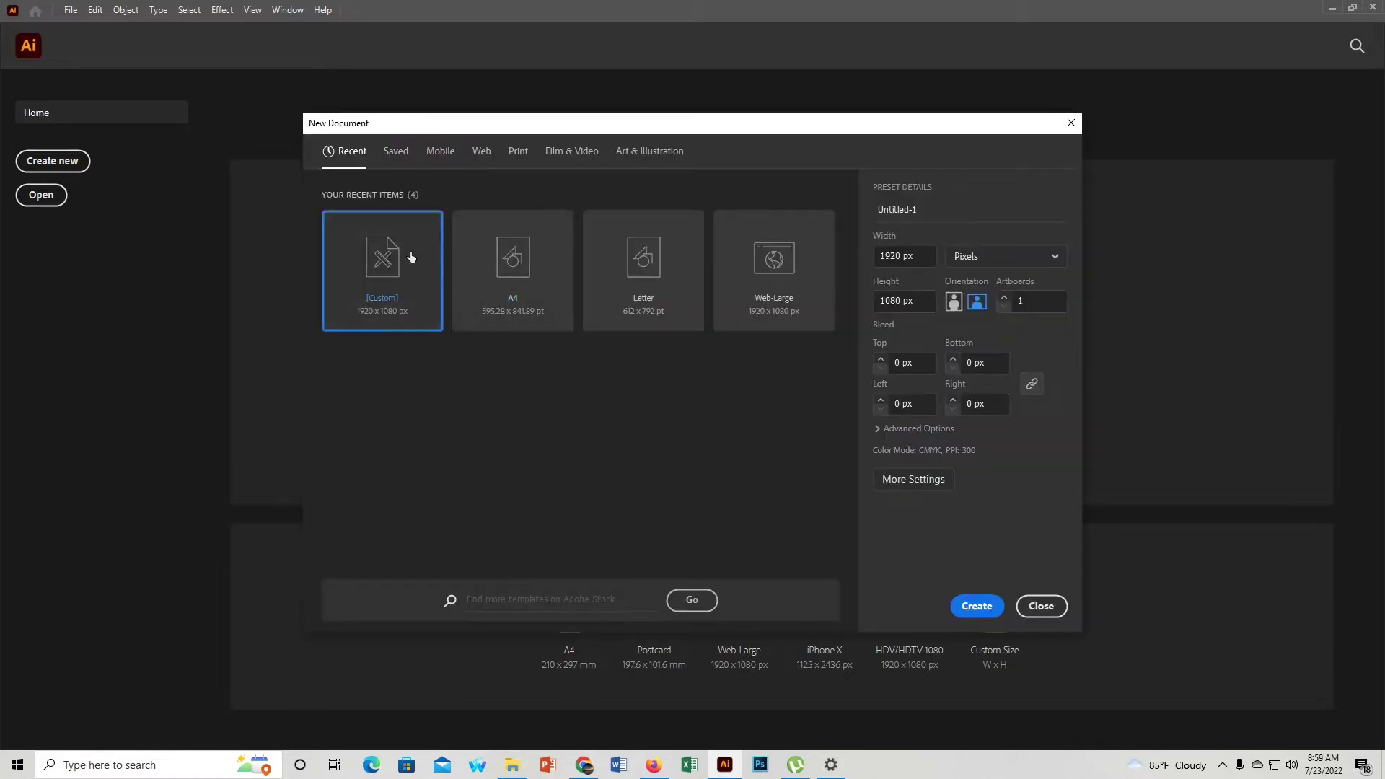
click(410, 251)
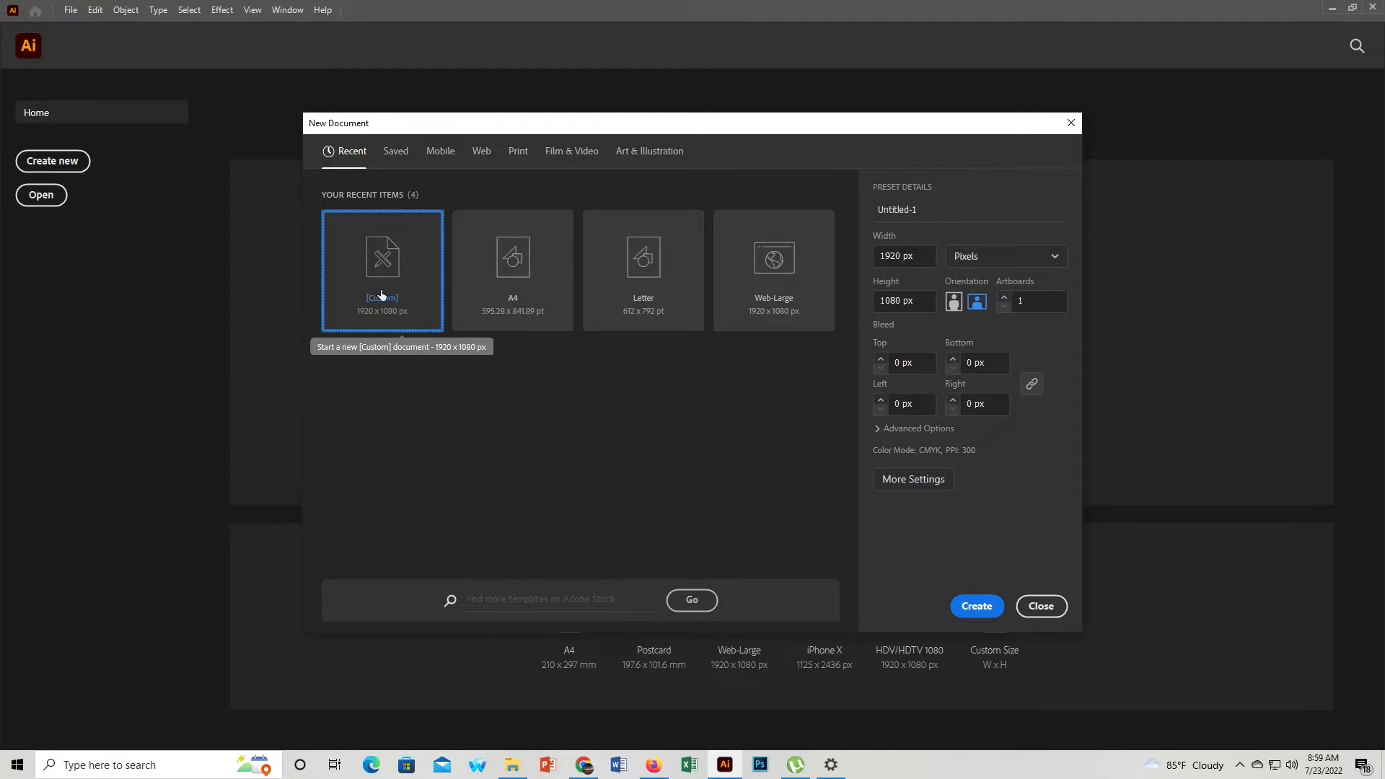
click(986, 603)
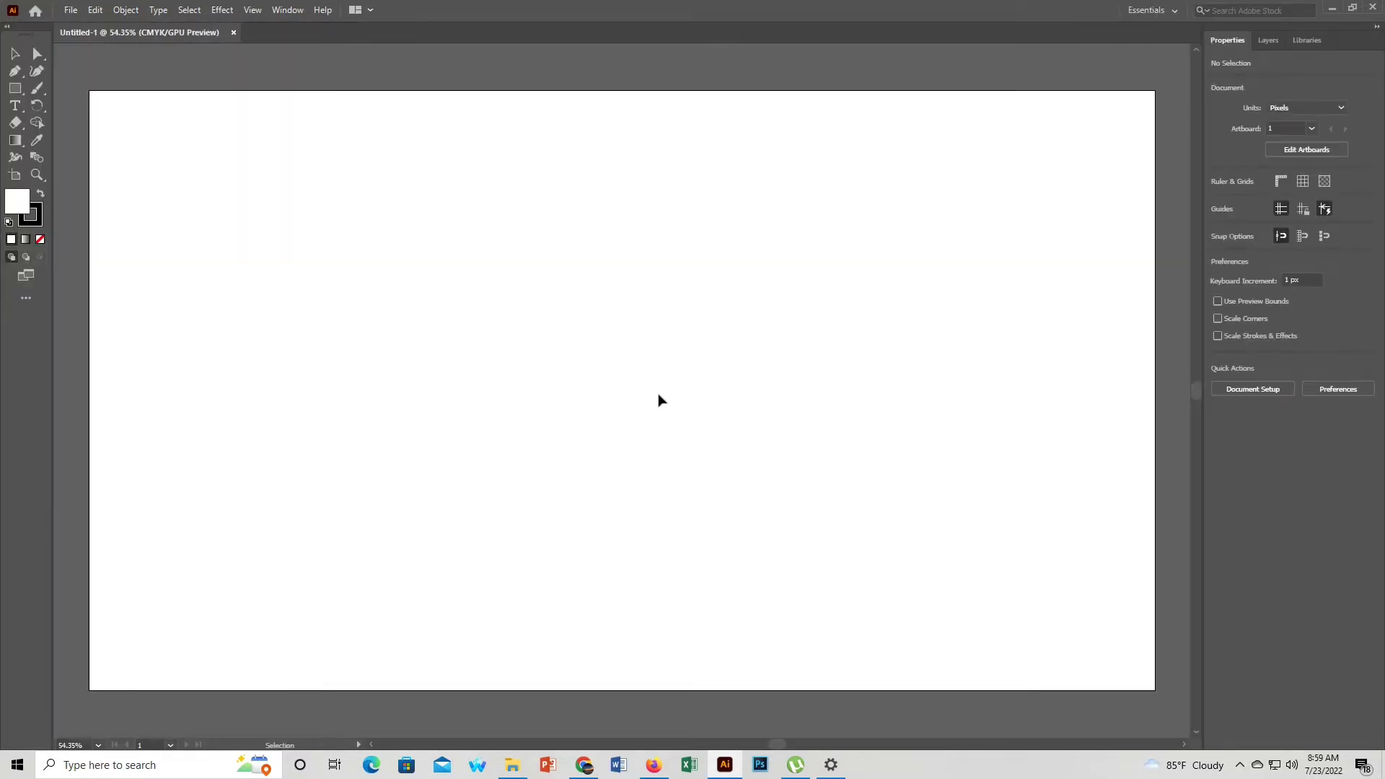
scroll(659, 399, down, 1)
scroll(659, 398, down, 1)
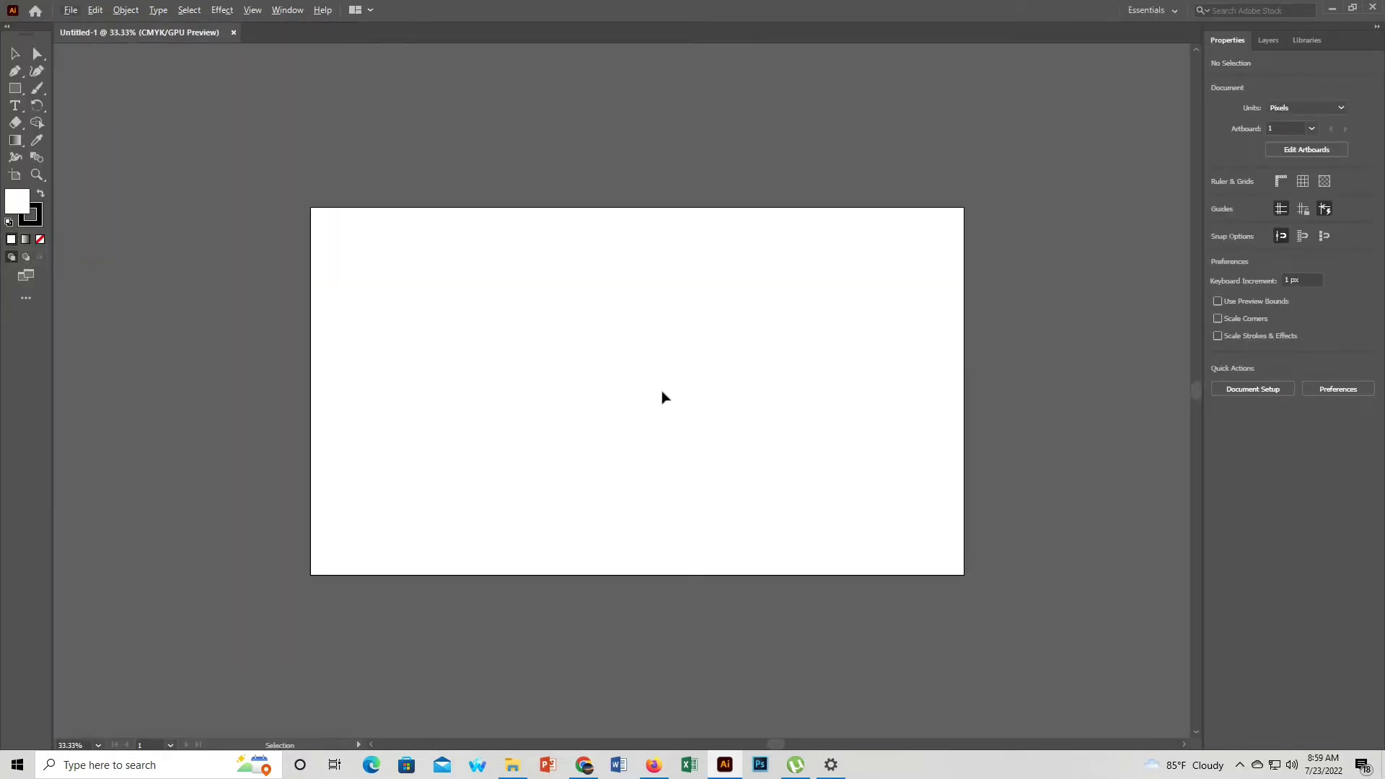
scroll(658, 398, up, 1)
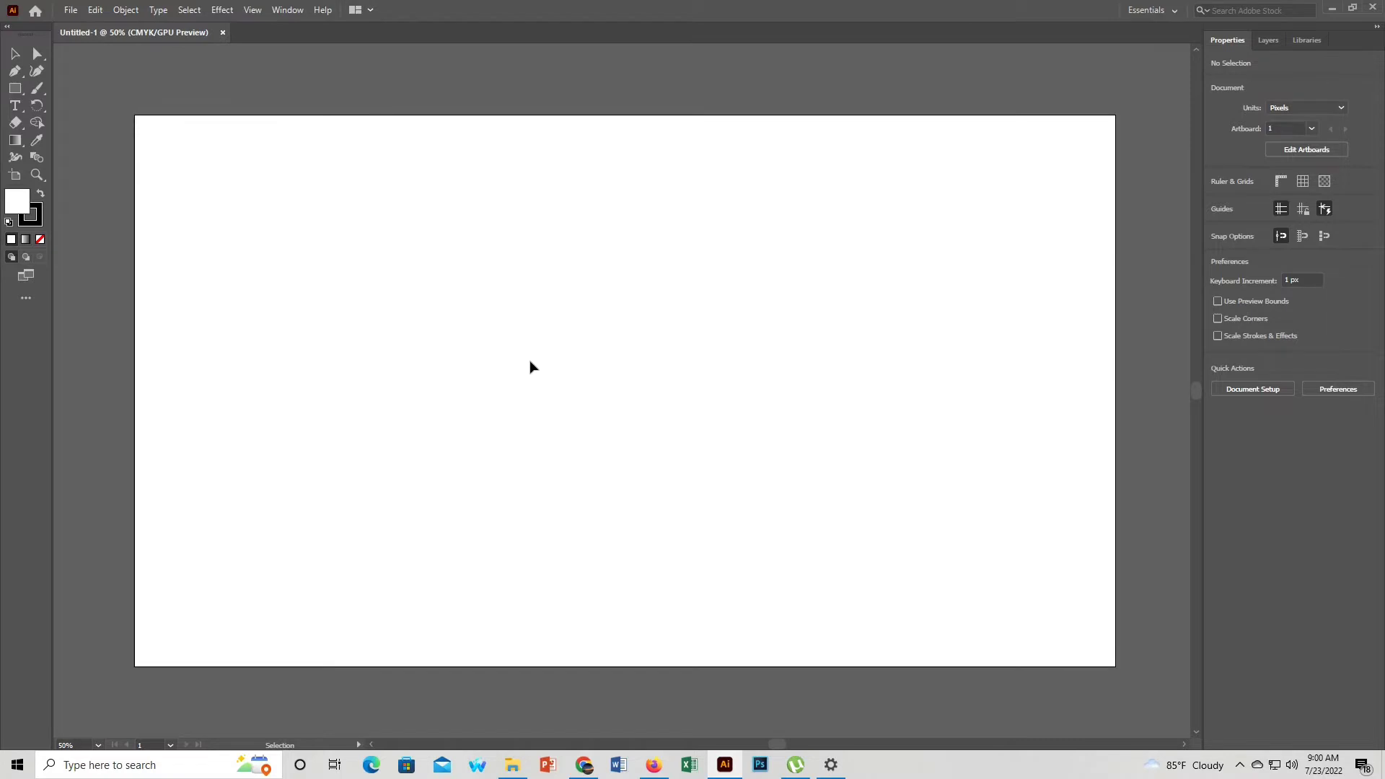
Step: Draw three rectangles: a large one left, a second to its right, a small one below
click(16, 89)
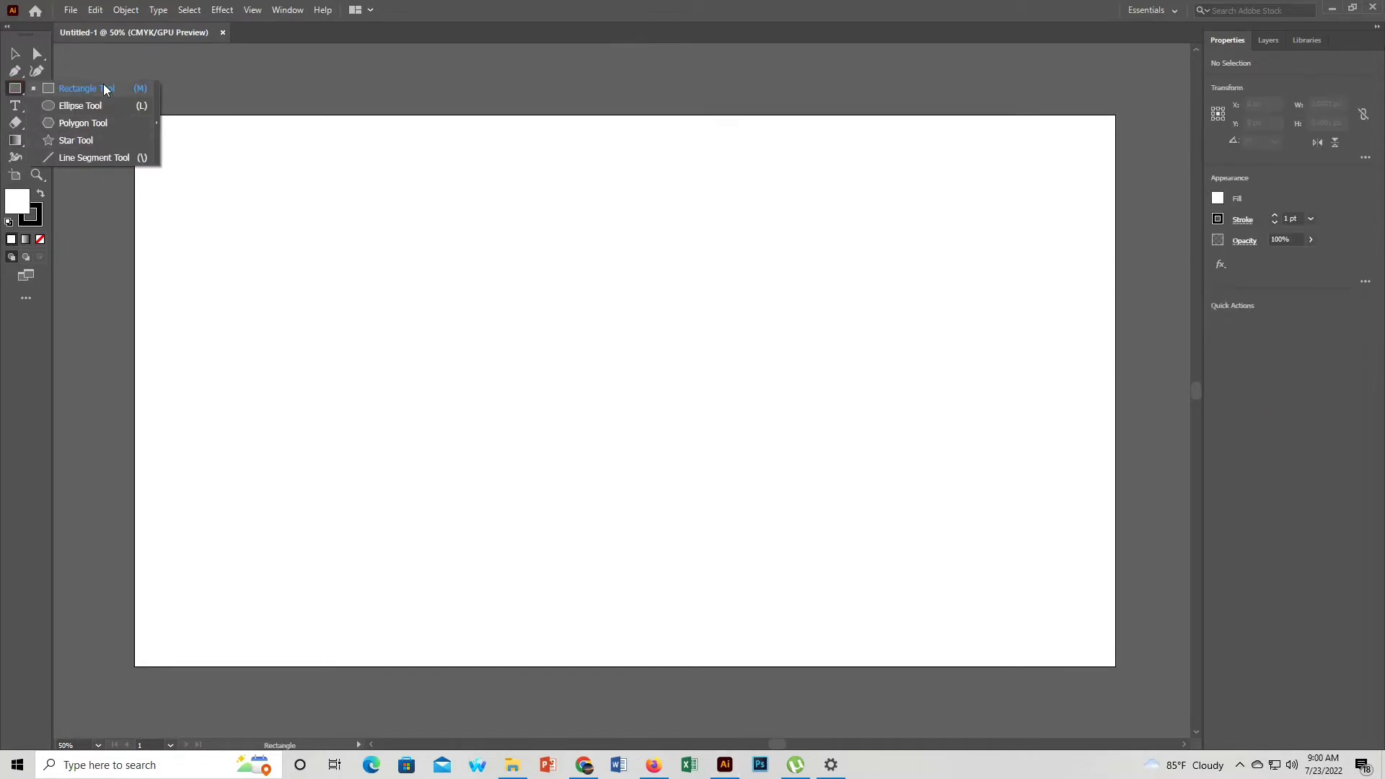
click(103, 85)
drag(270, 170, 646, 492)
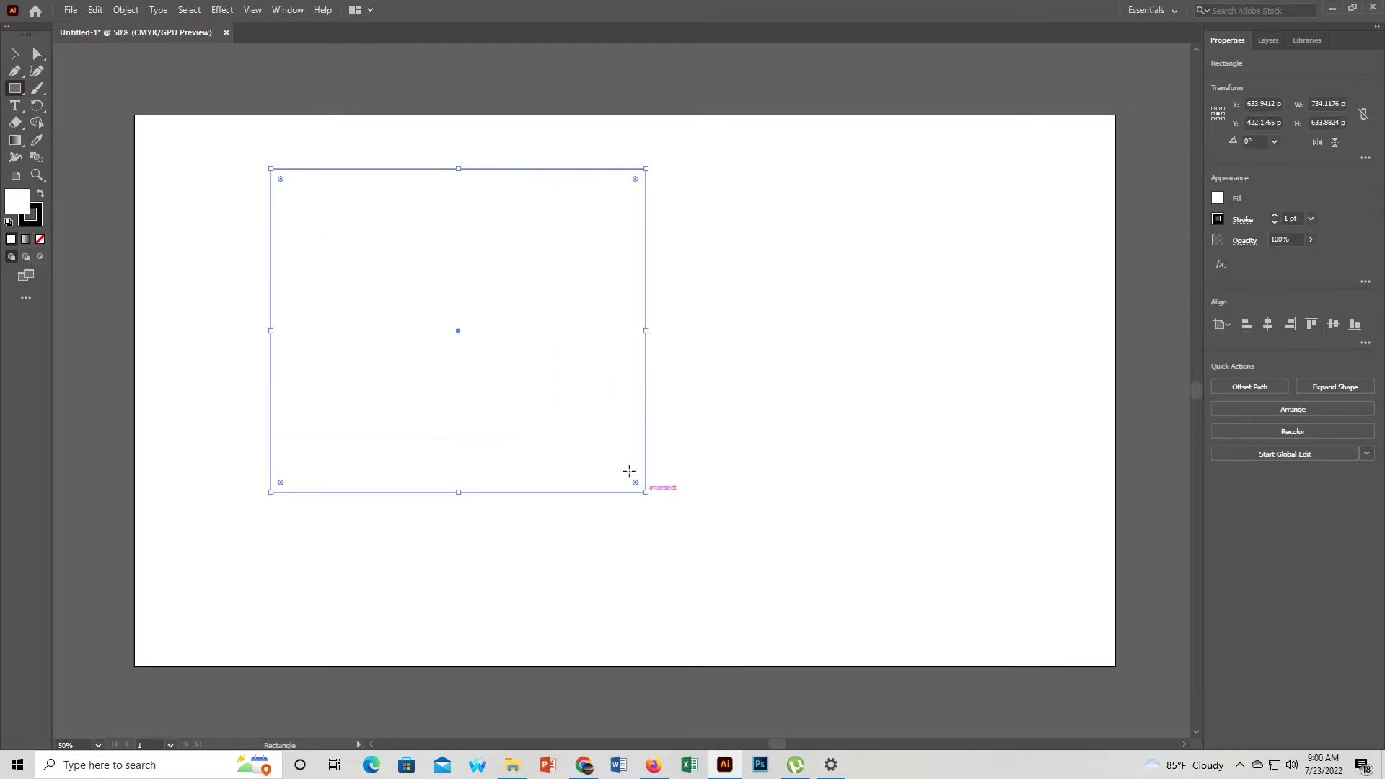
drag(696, 194, 1074, 487)
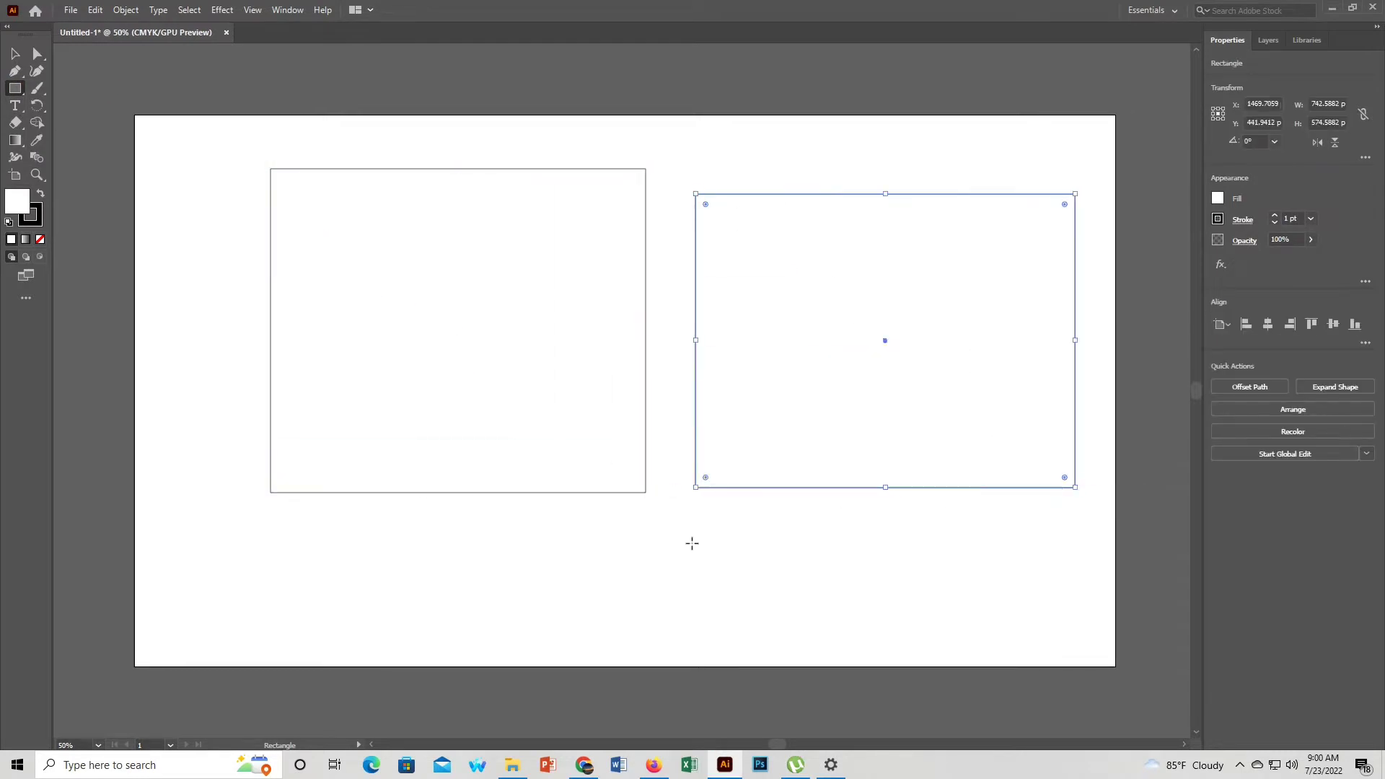
drag(645, 517, 850, 622)
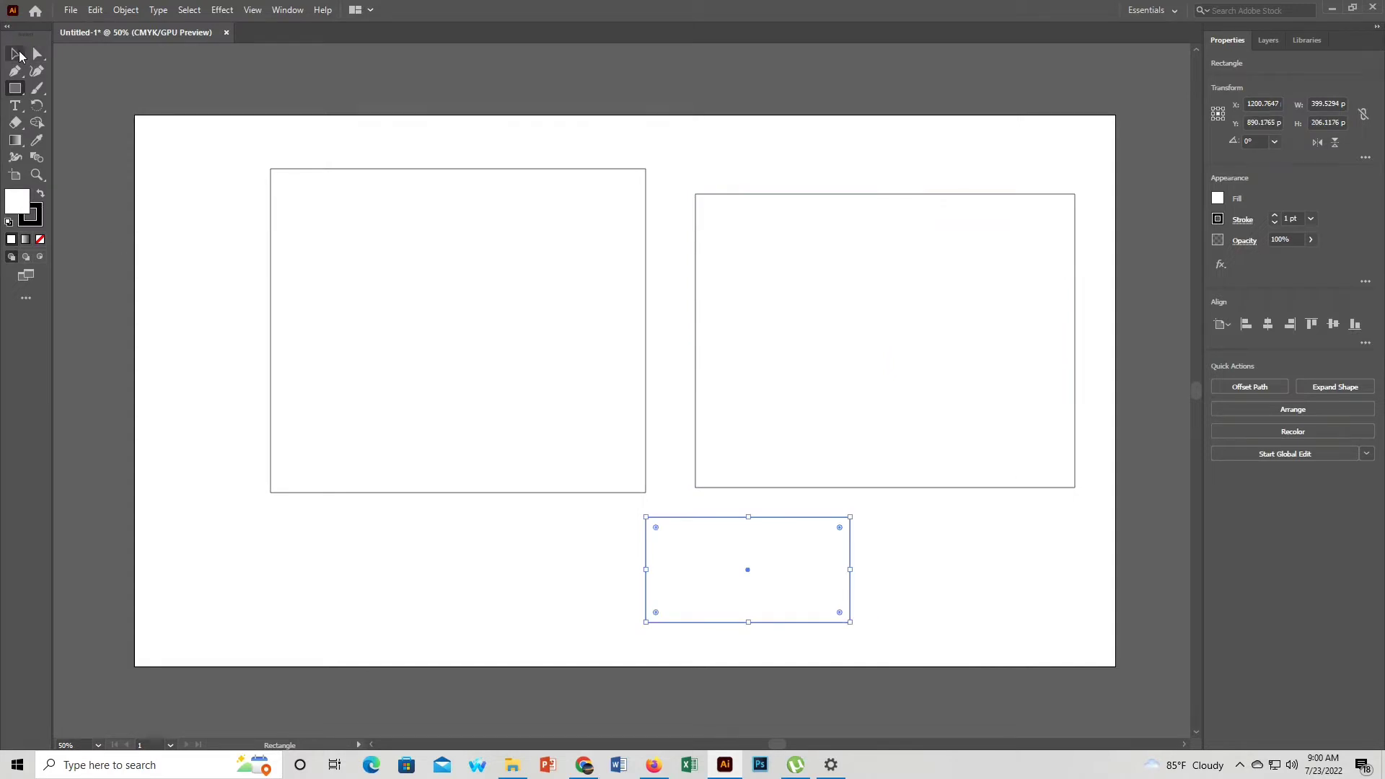
Step: Fill the large left rectangle with red (ff0000)
key(v)
click(450, 289)
double_click(20, 201)
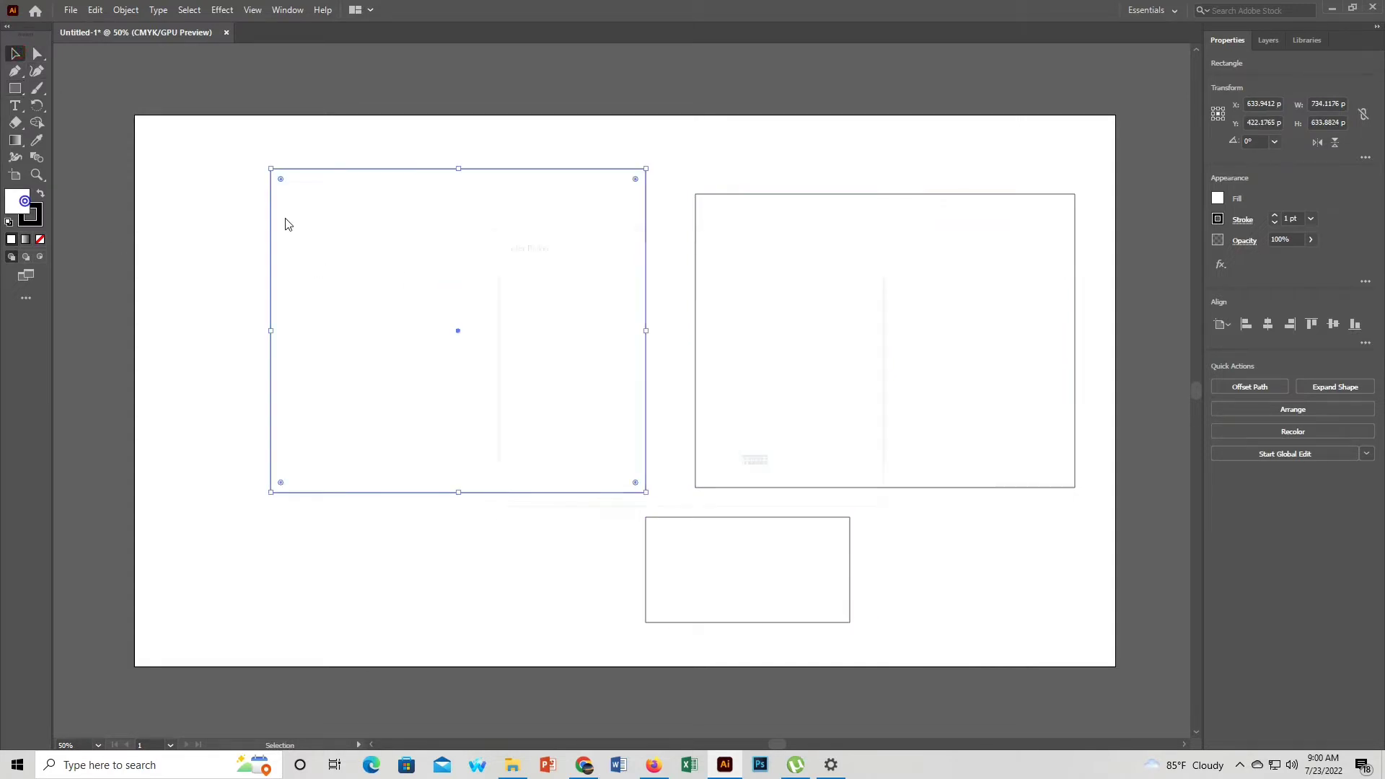
text(ff0000)
click(844, 291)
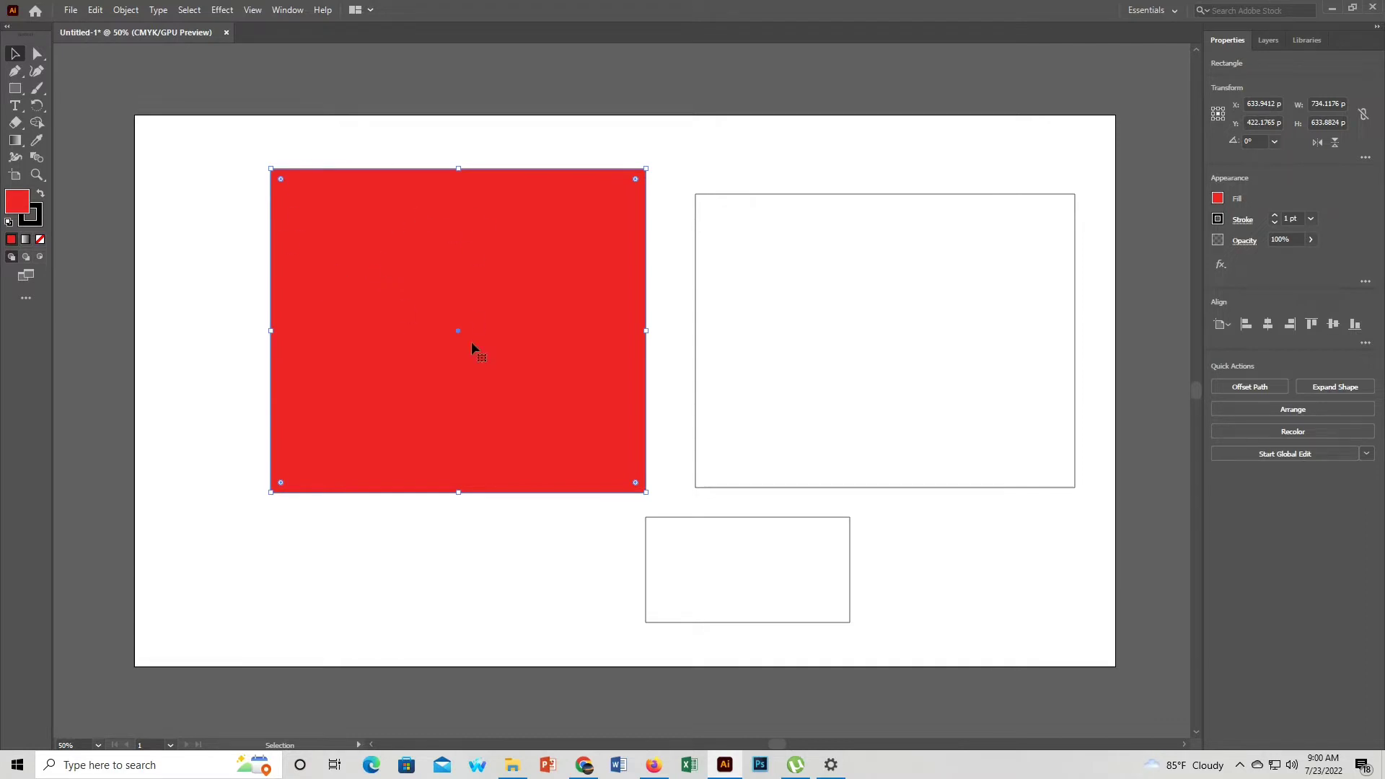
click(72, 11)
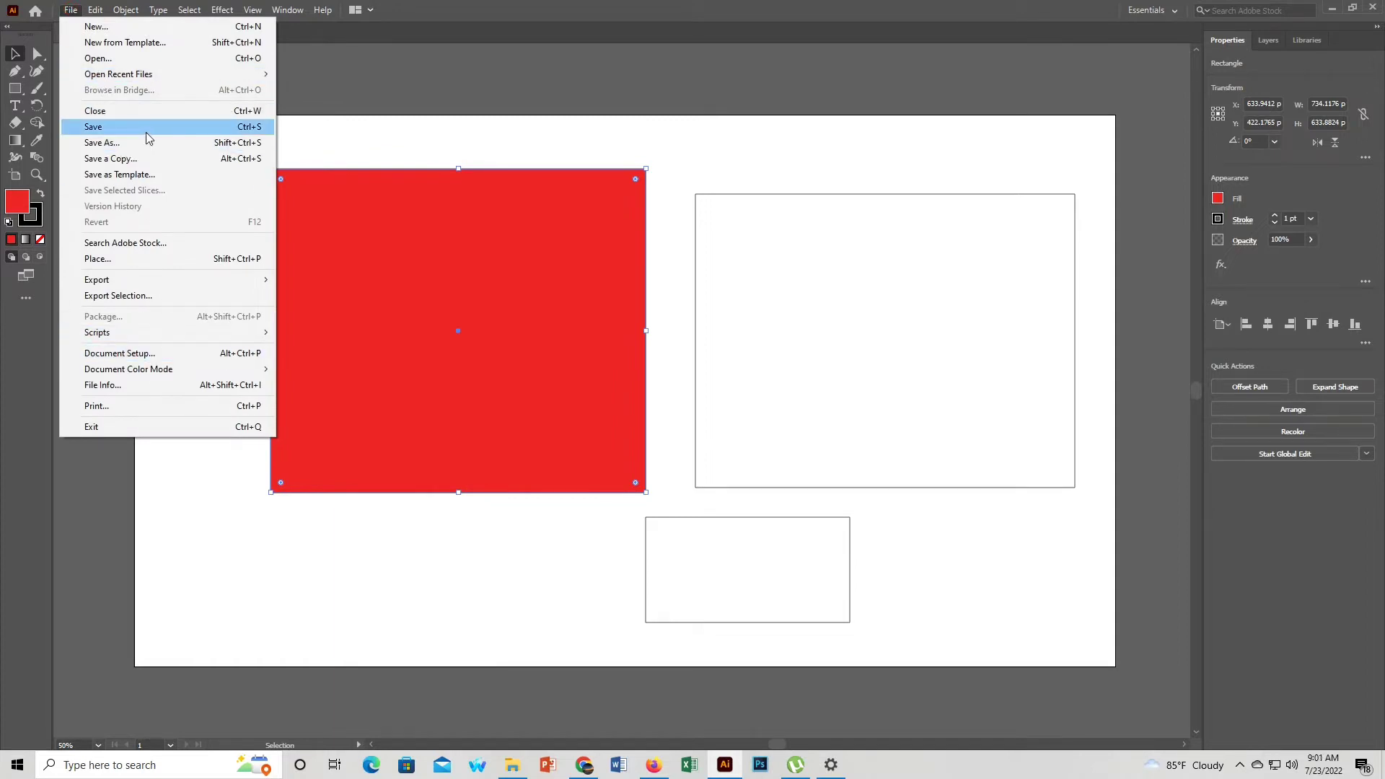
click(342, 90)
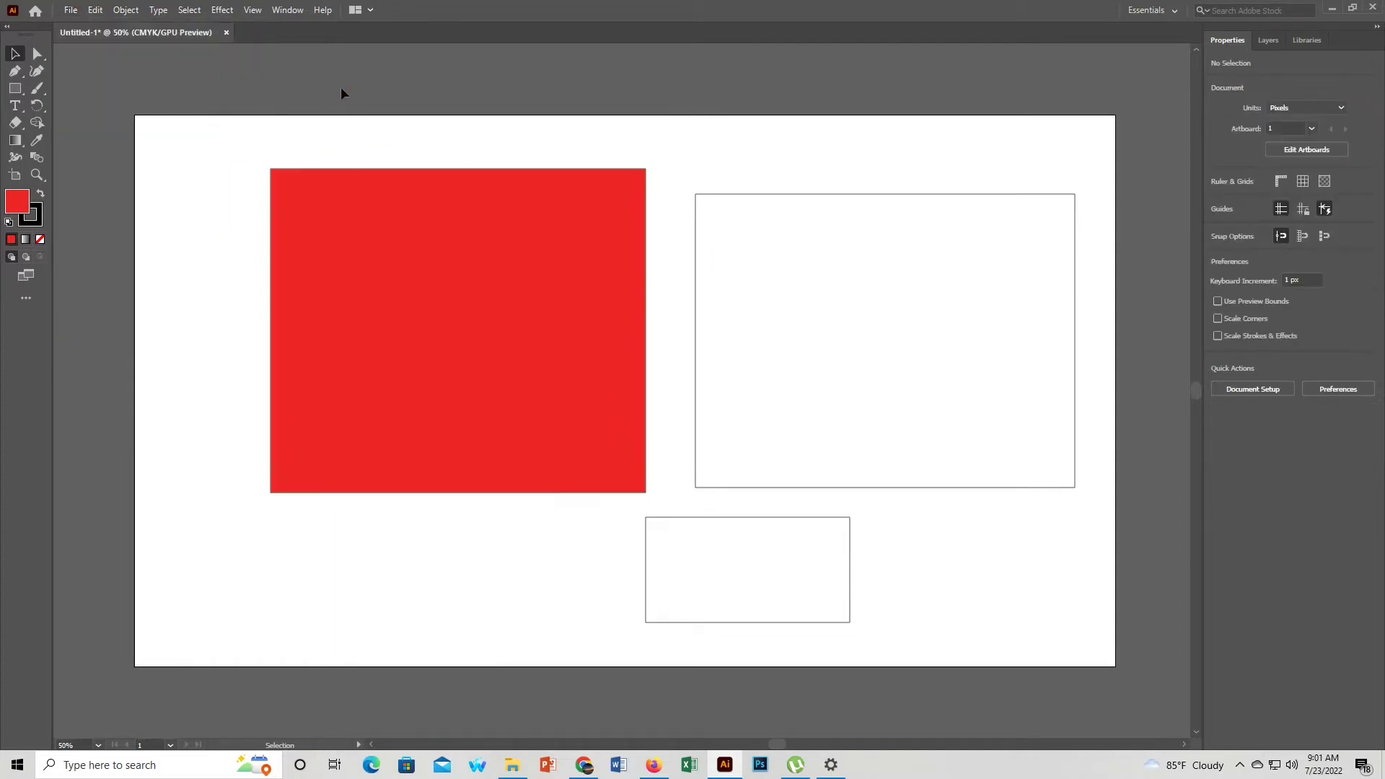
click(72, 10)
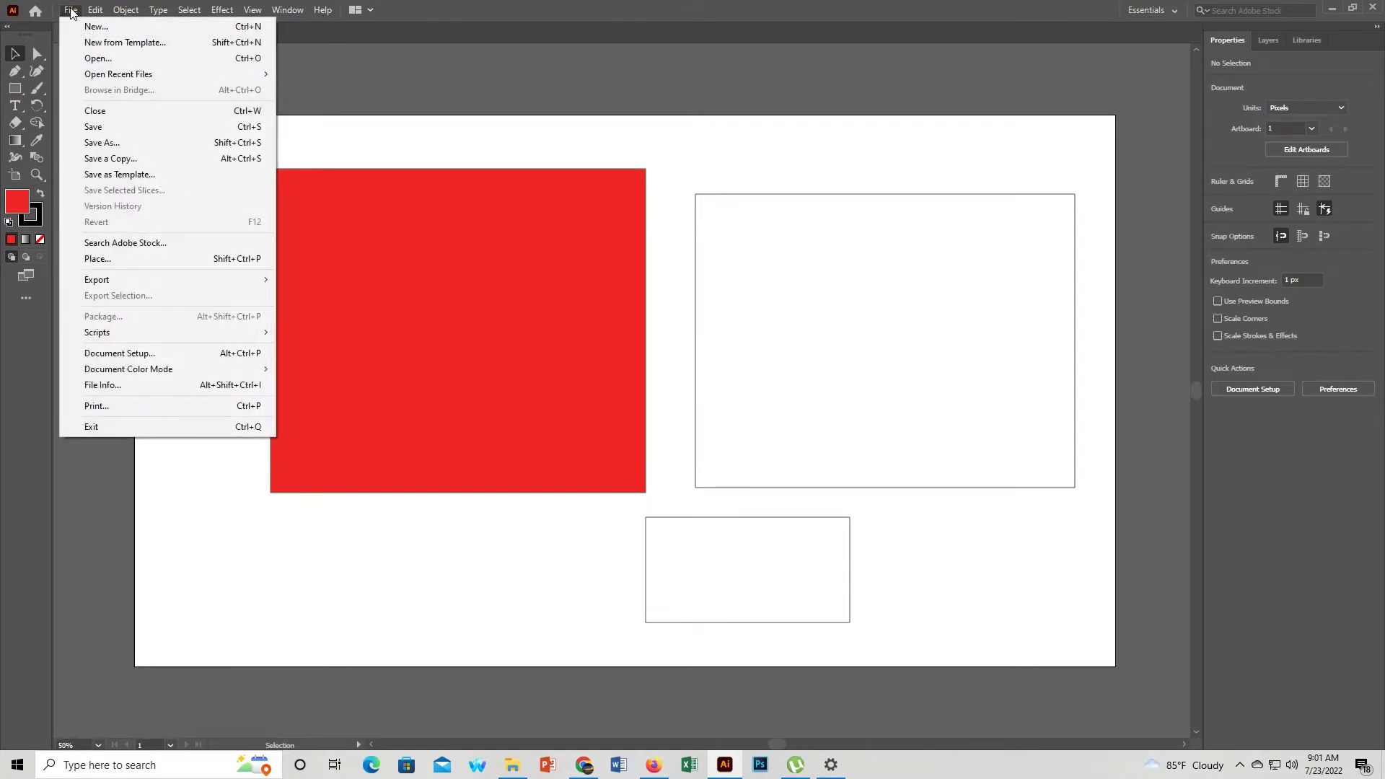
click(402, 95)
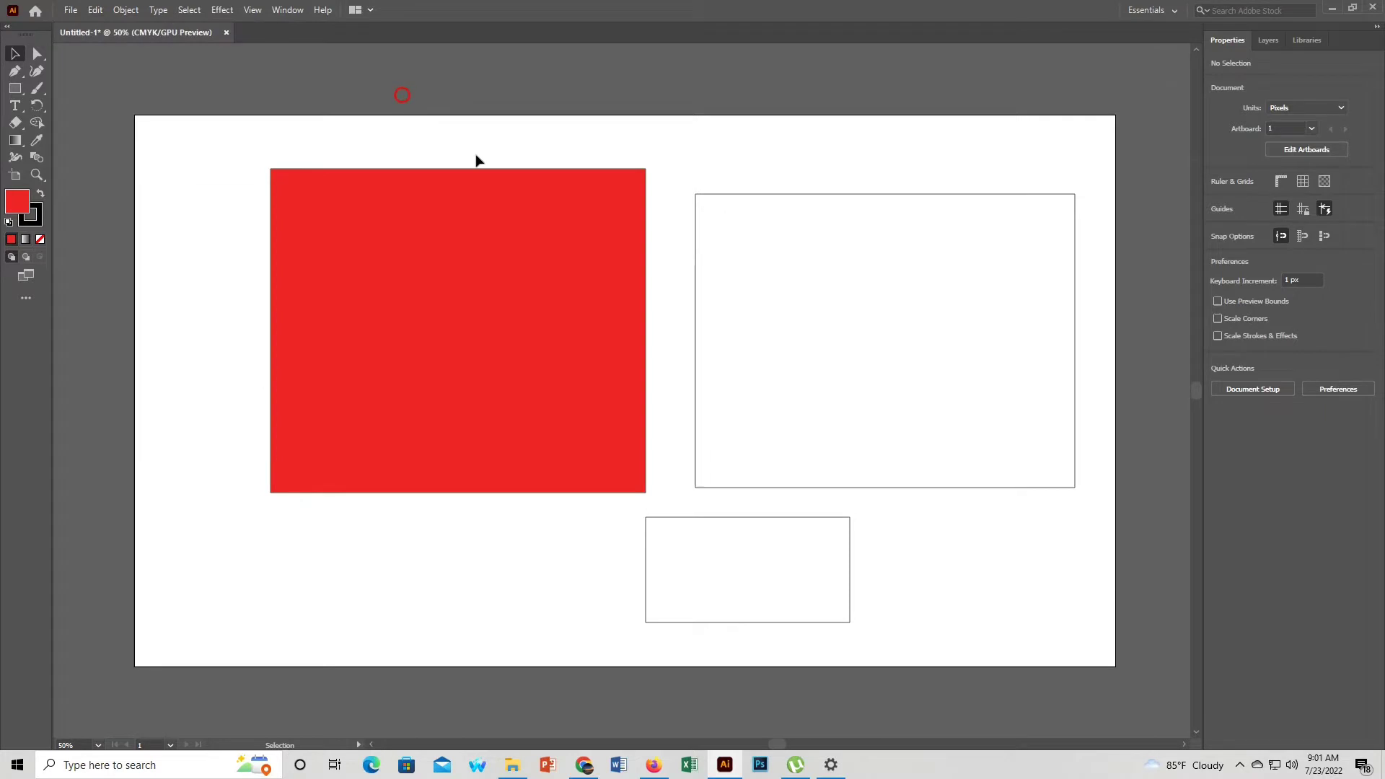
key(a)
key(ctrl+s)
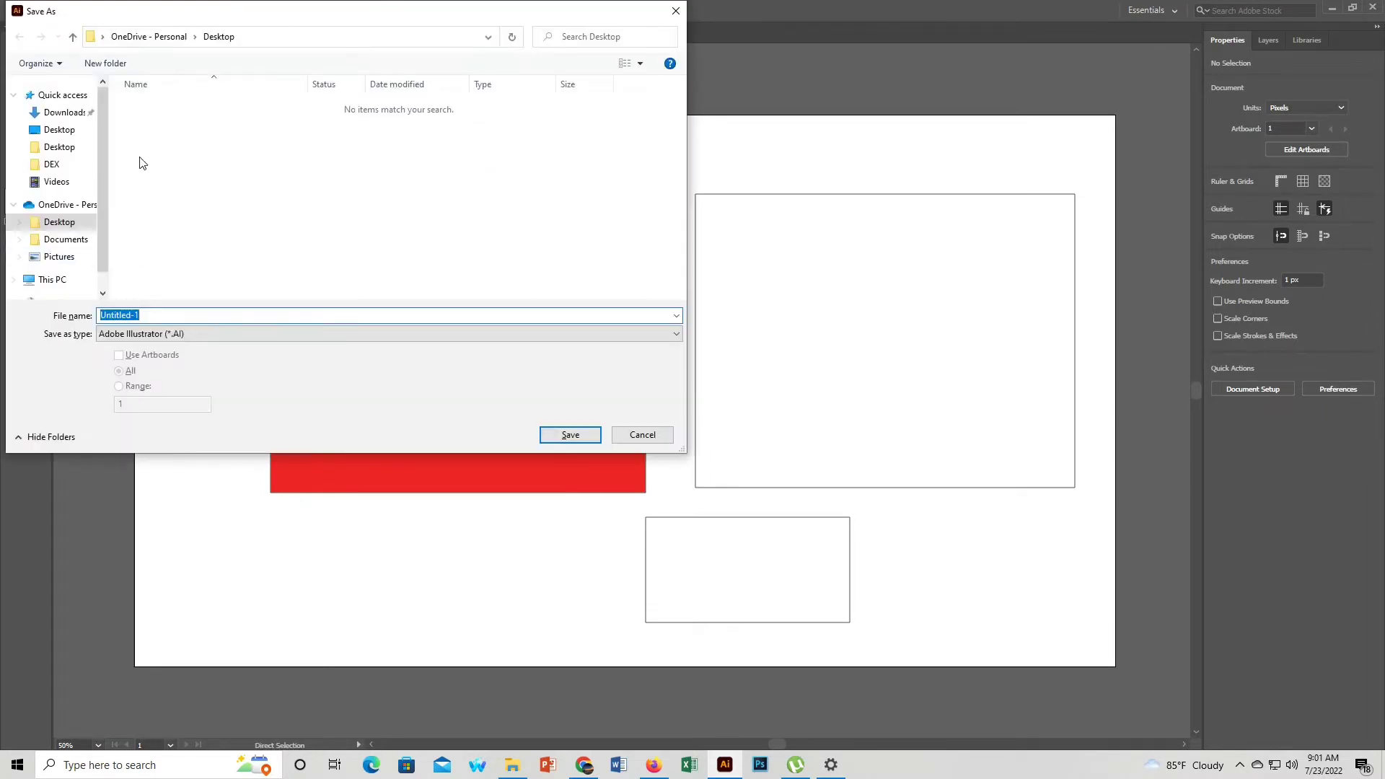
click(683, 10)
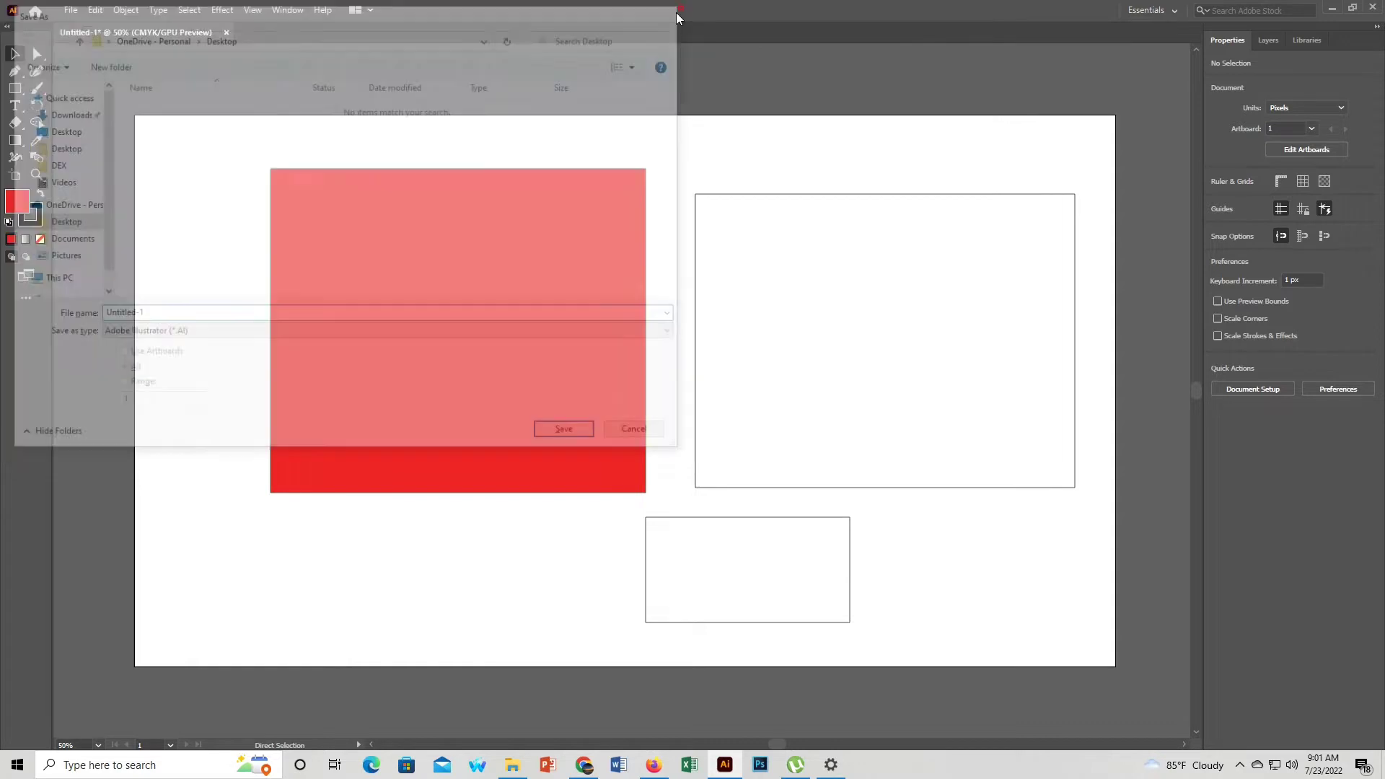
click(72, 10)
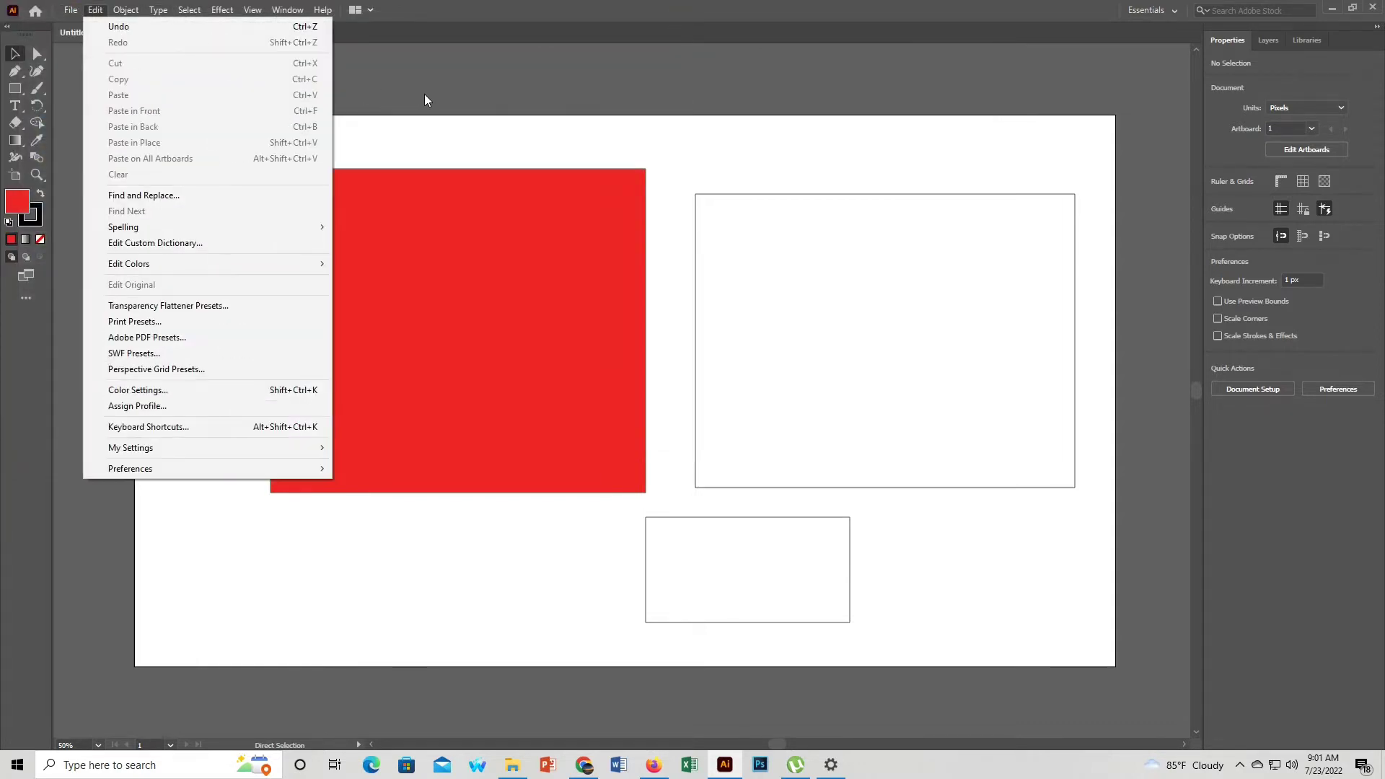
click(497, 97)
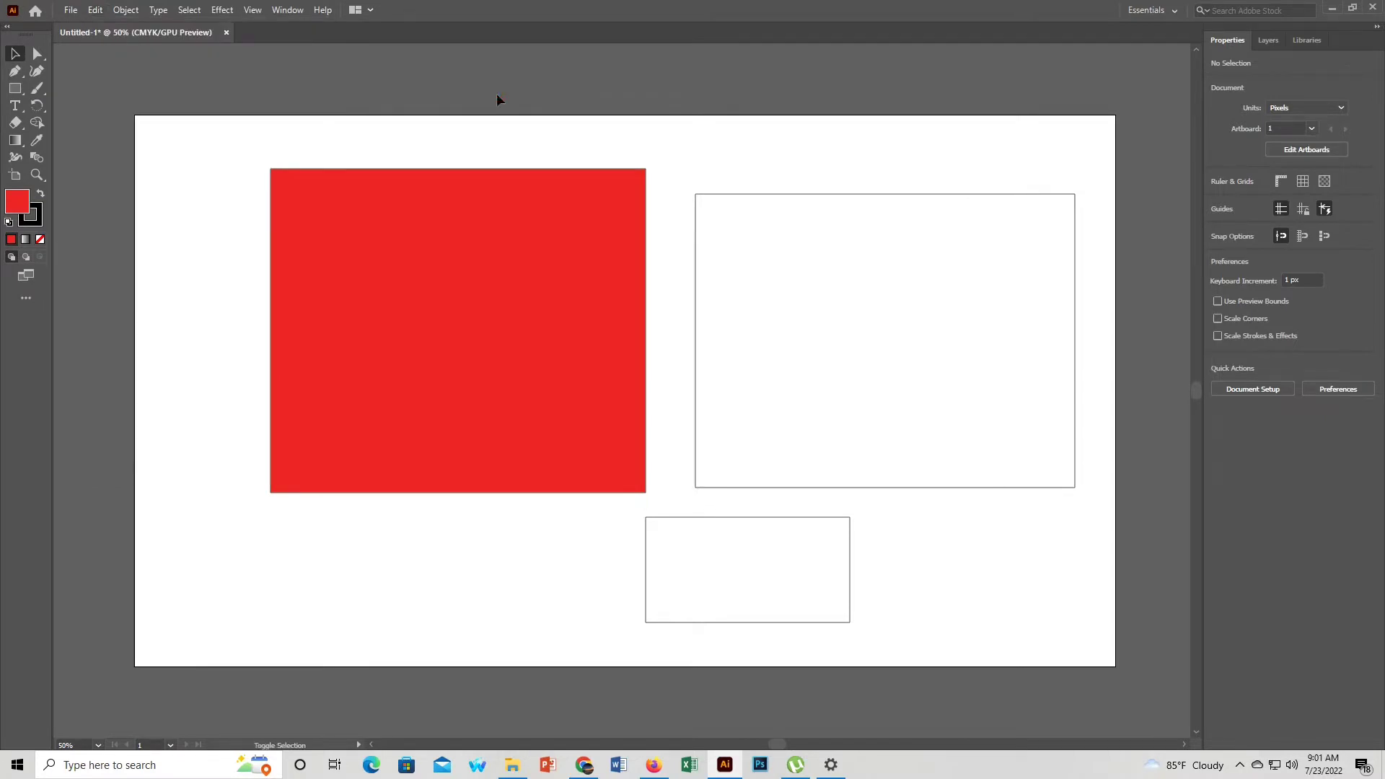
key(ctrl+s)
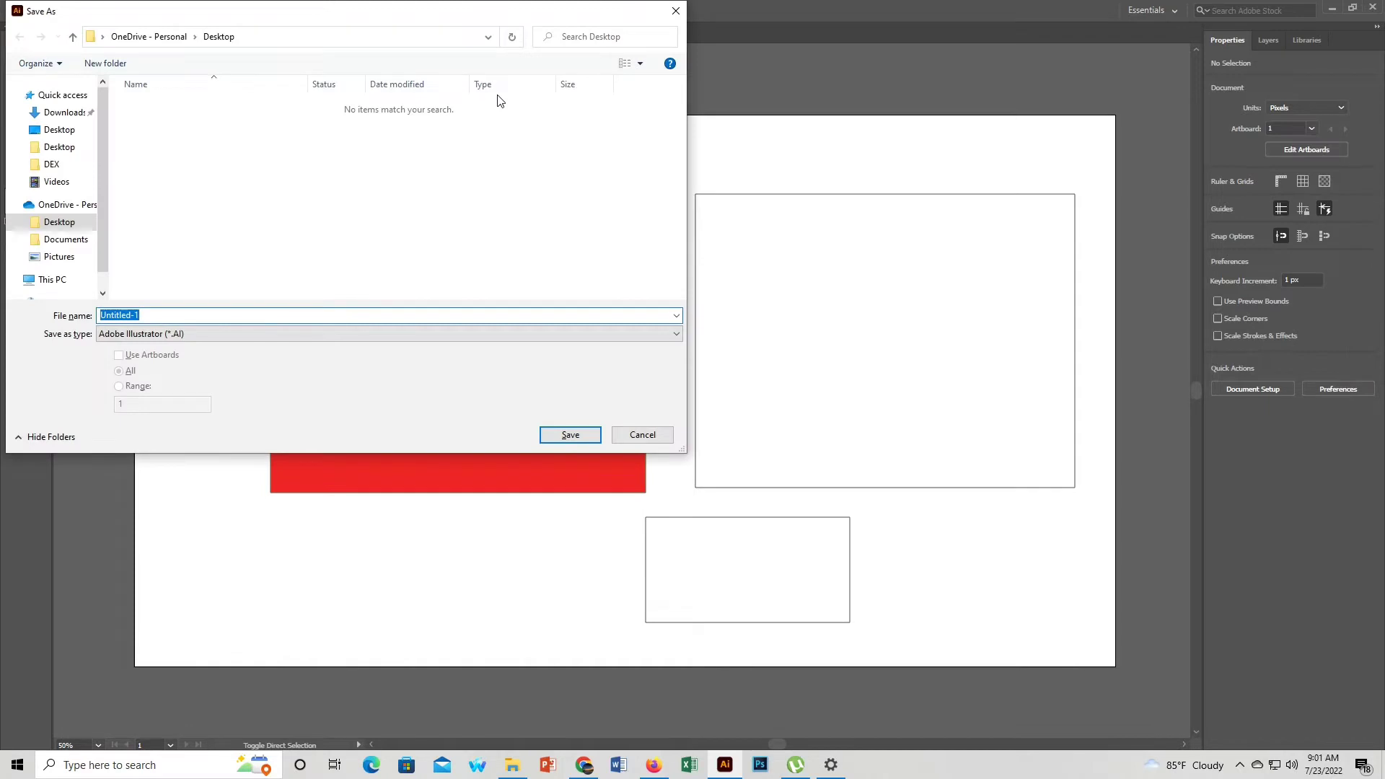
click(676, 11)
click(74, 11)
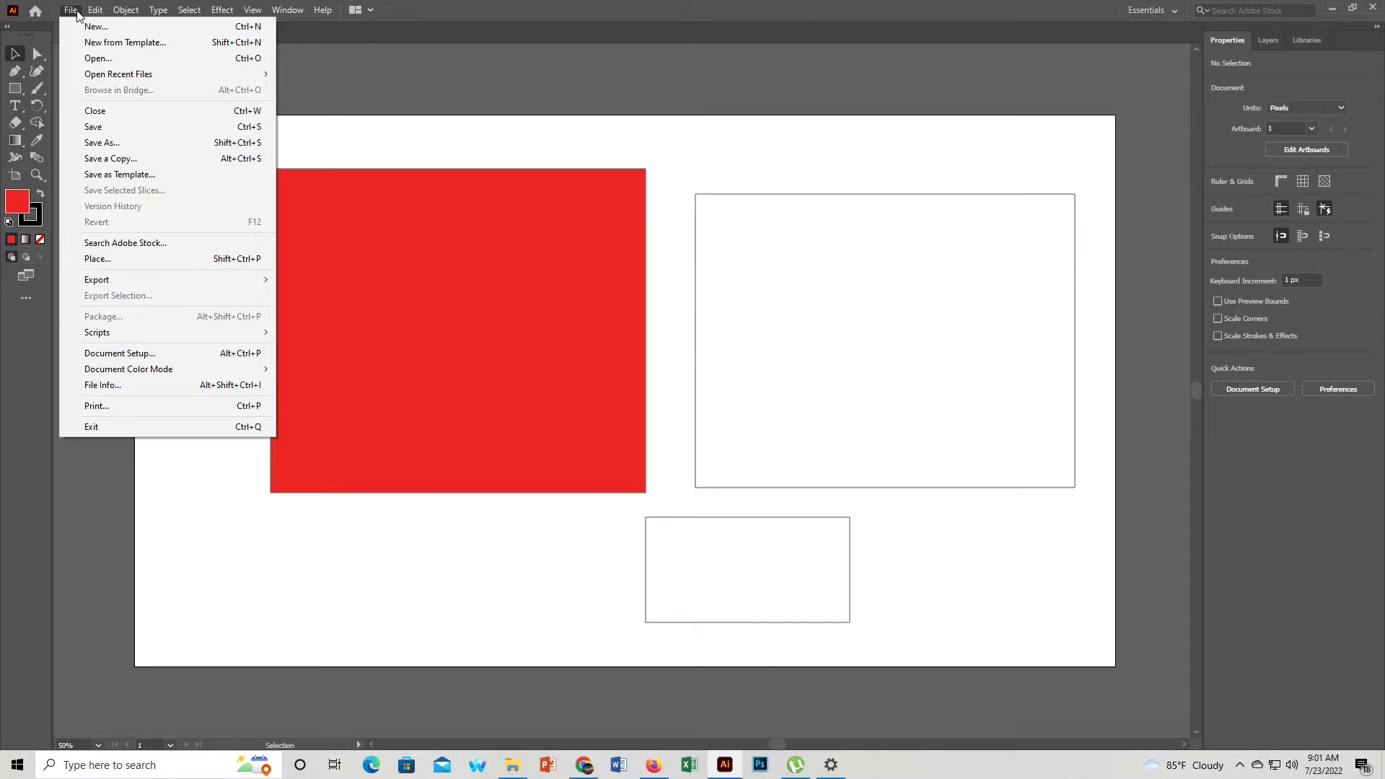
click(396, 94)
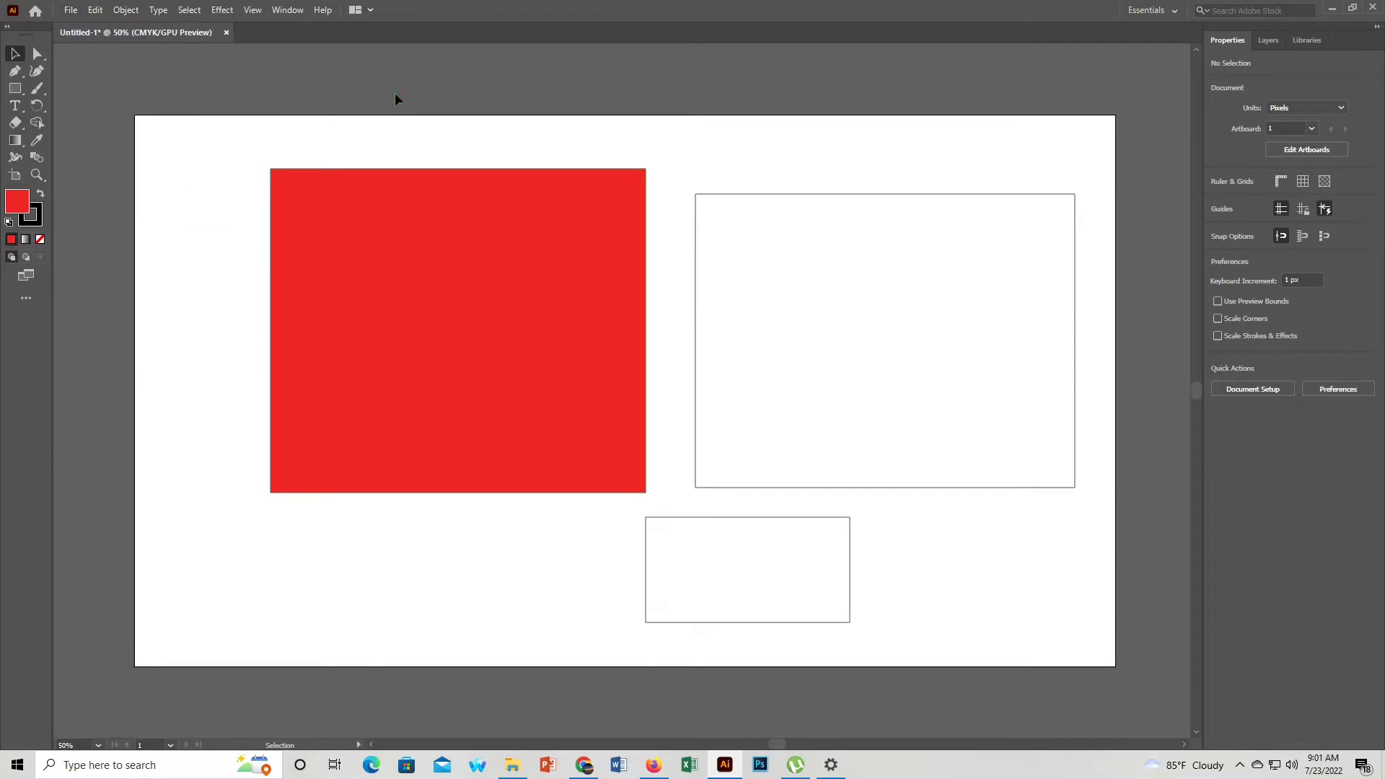
key(alt)
key(ctrl+alt+s)
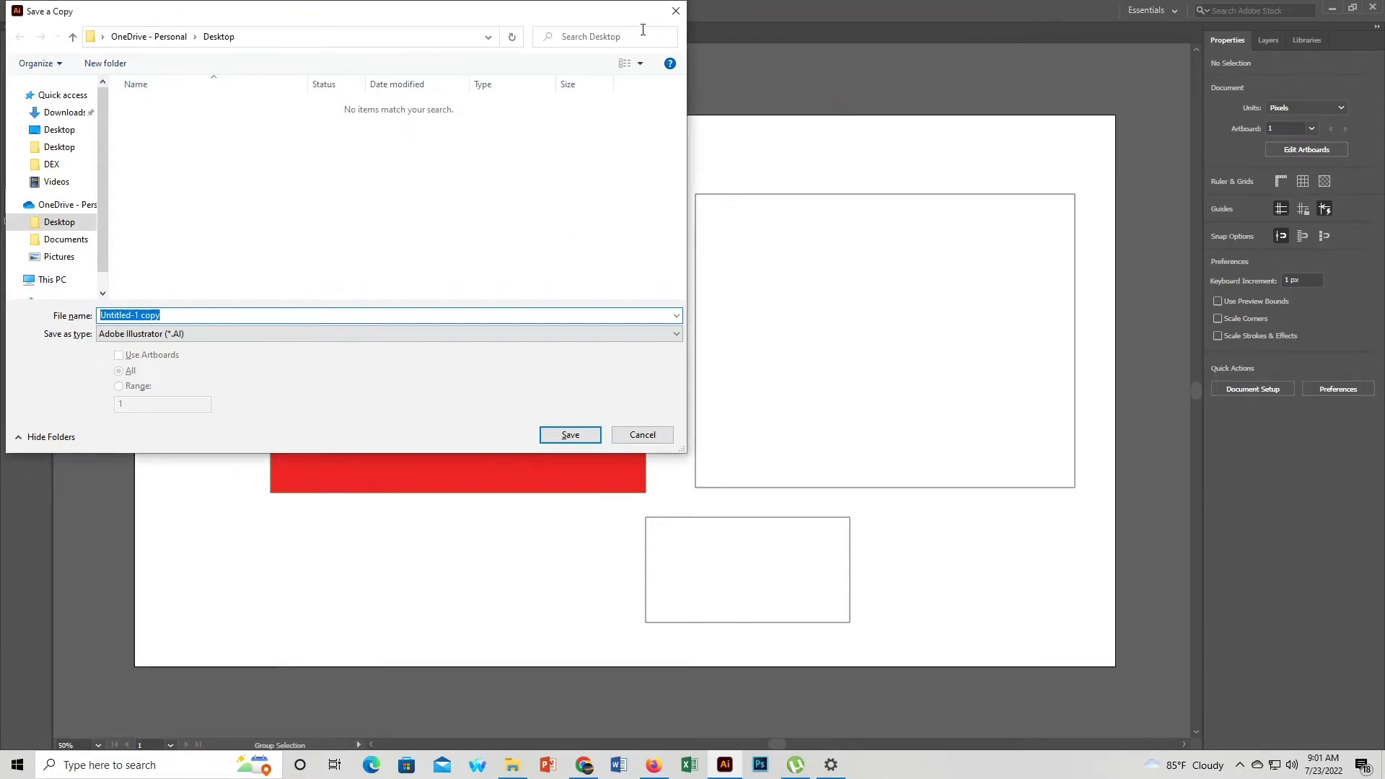
click(678, 11)
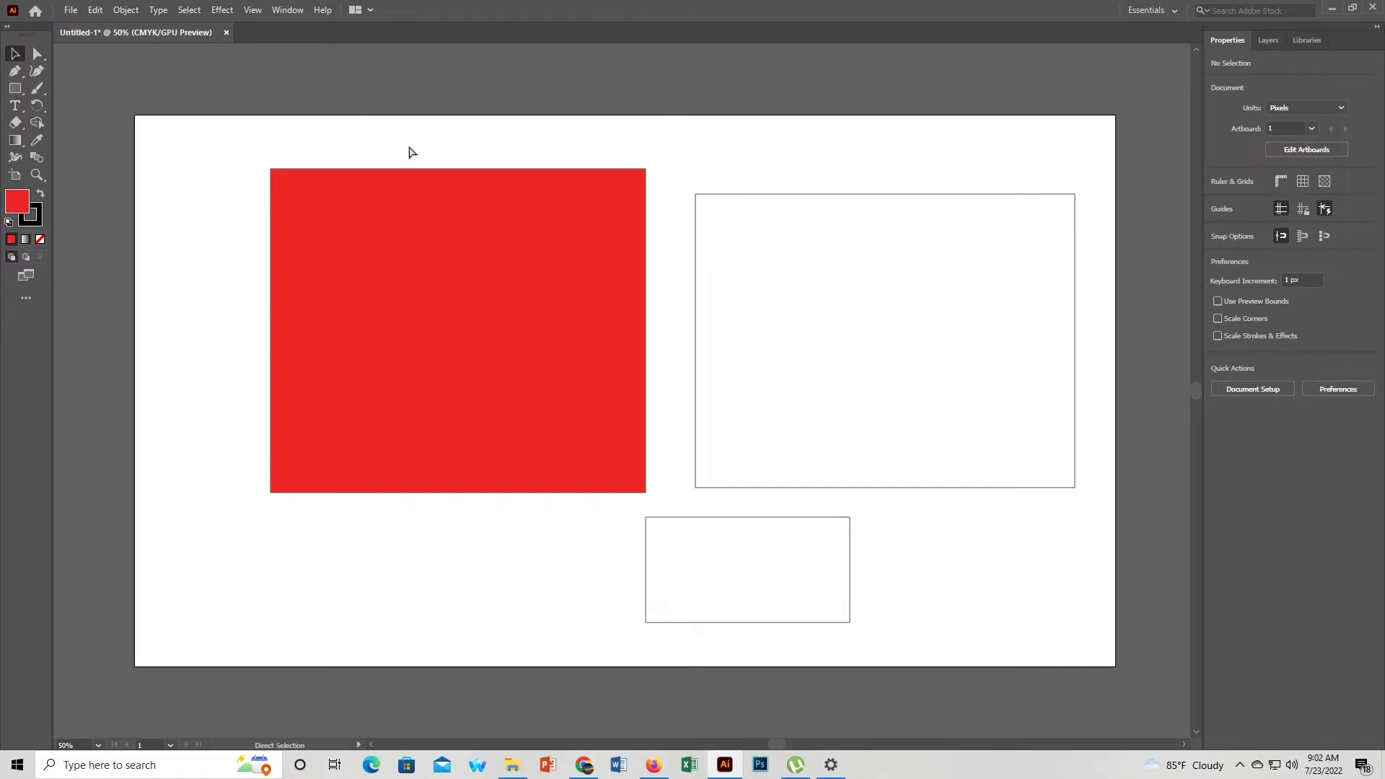
key(ctrl+plus)
key(ctrl+plus)
key(ctrl+plus)
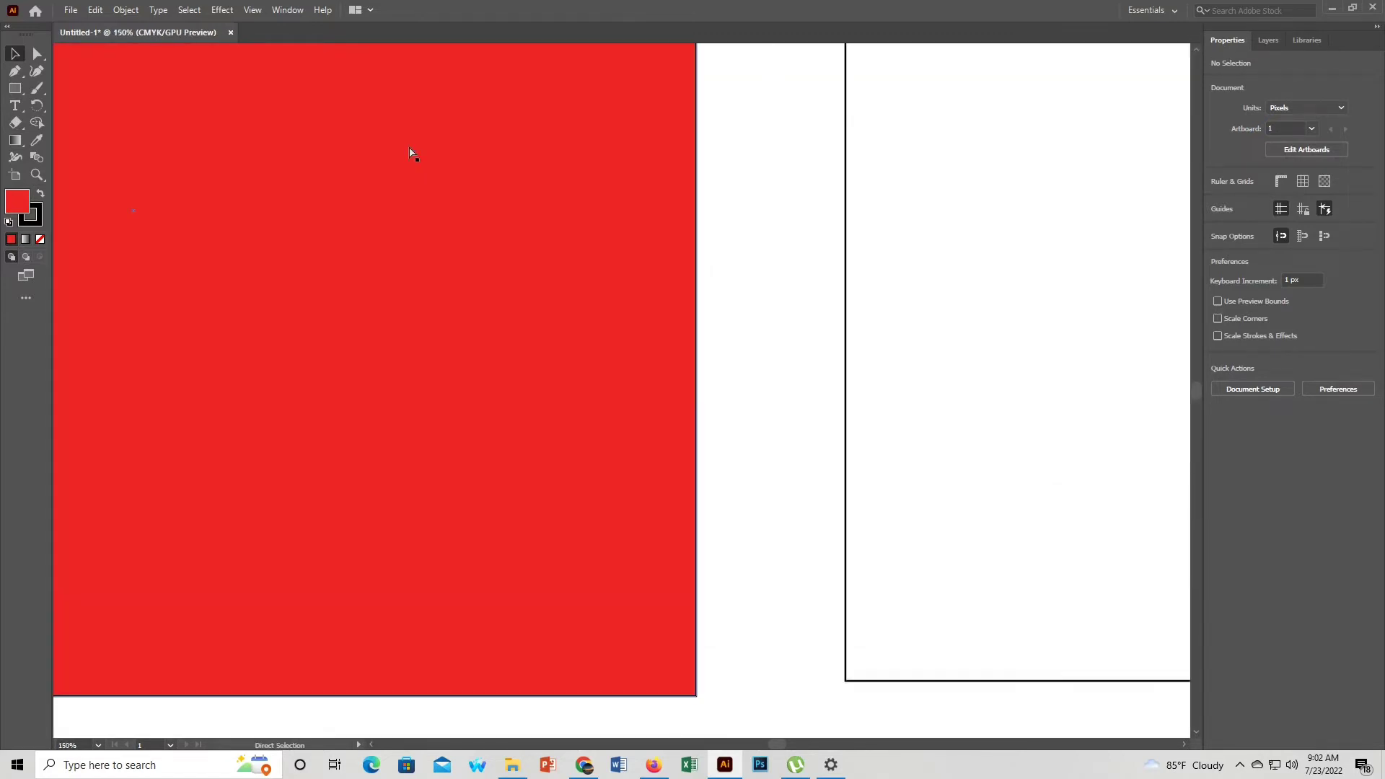
key(ctrl+plus)
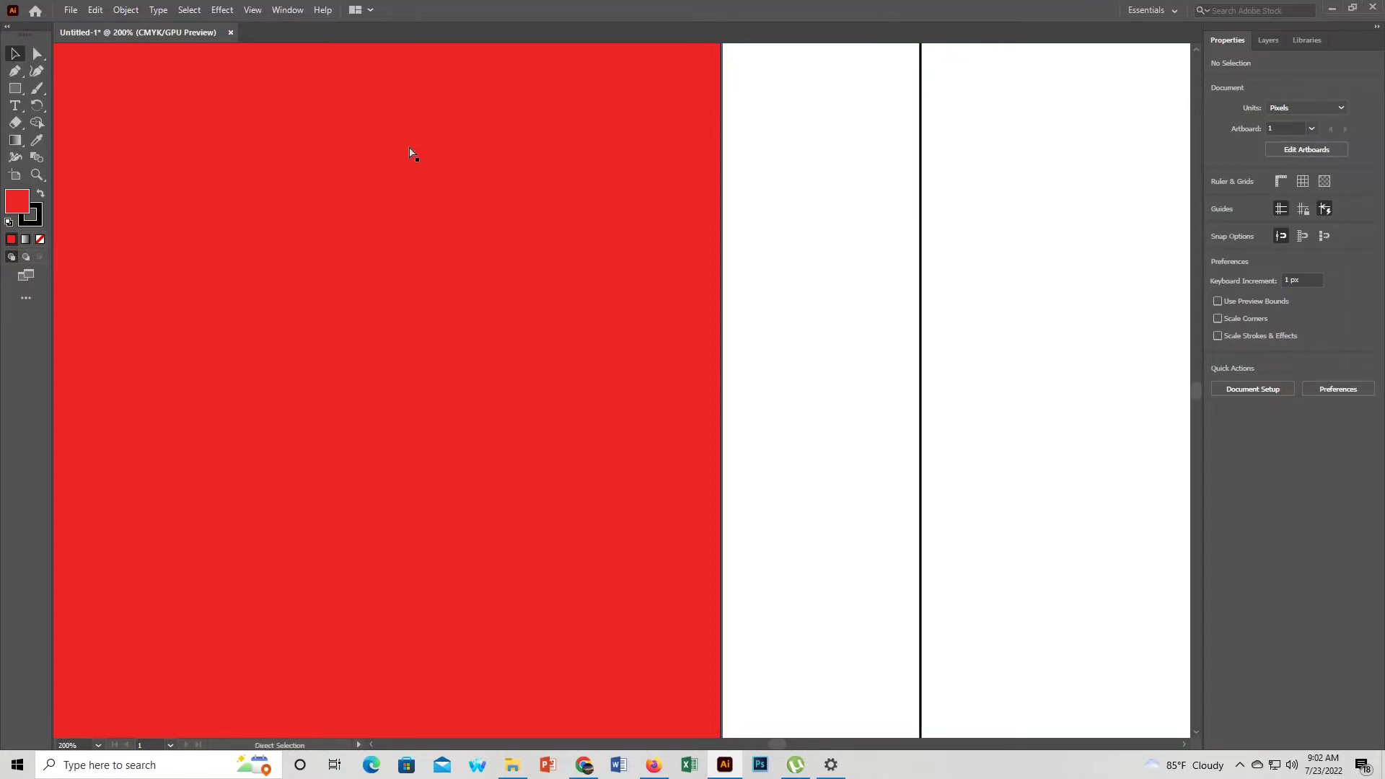
key(ctrl+minus)
key(ctrl+minus)
key(ctrl+minus)
key(ctrl+minus)
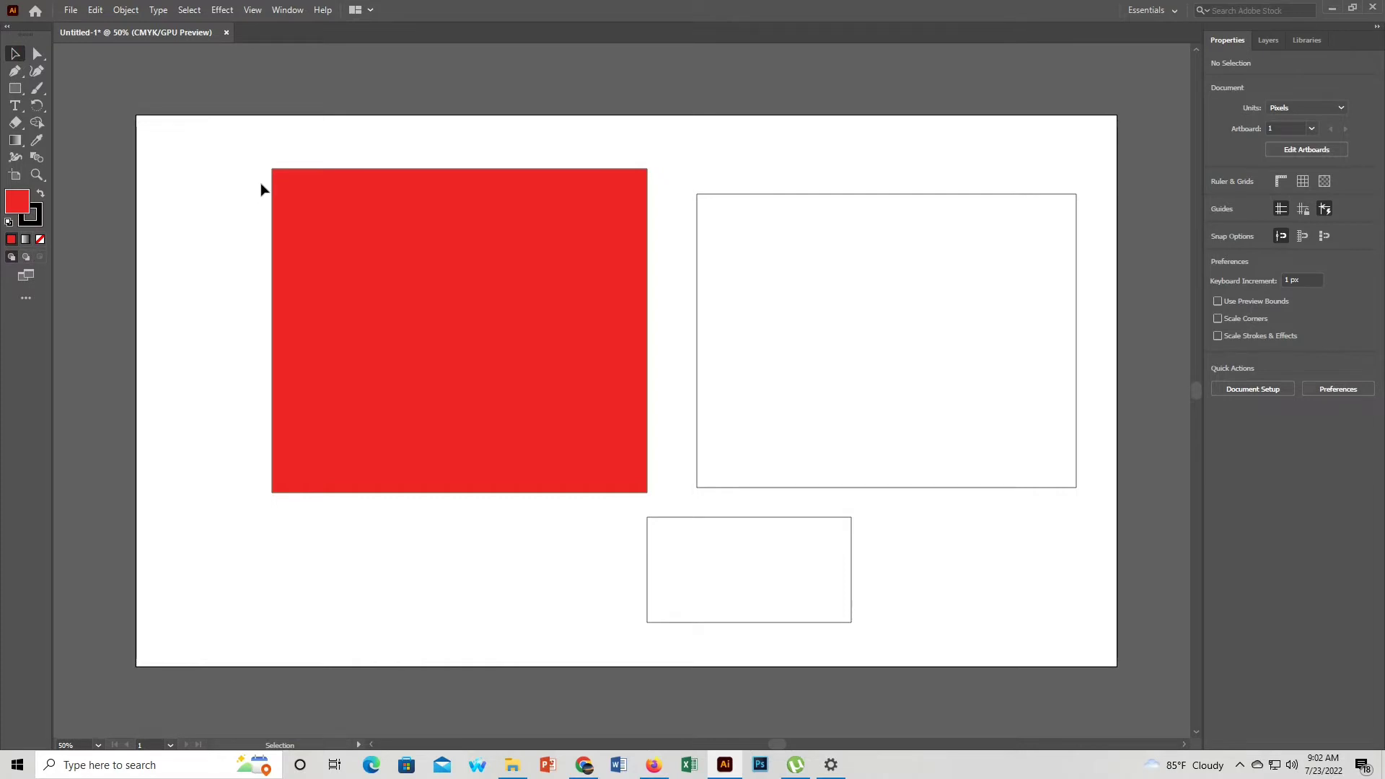
mouse_move(256, 152)
mouse_down()
mouse_move(561, 488)
mouse_move(680, 515)
mouse_up()
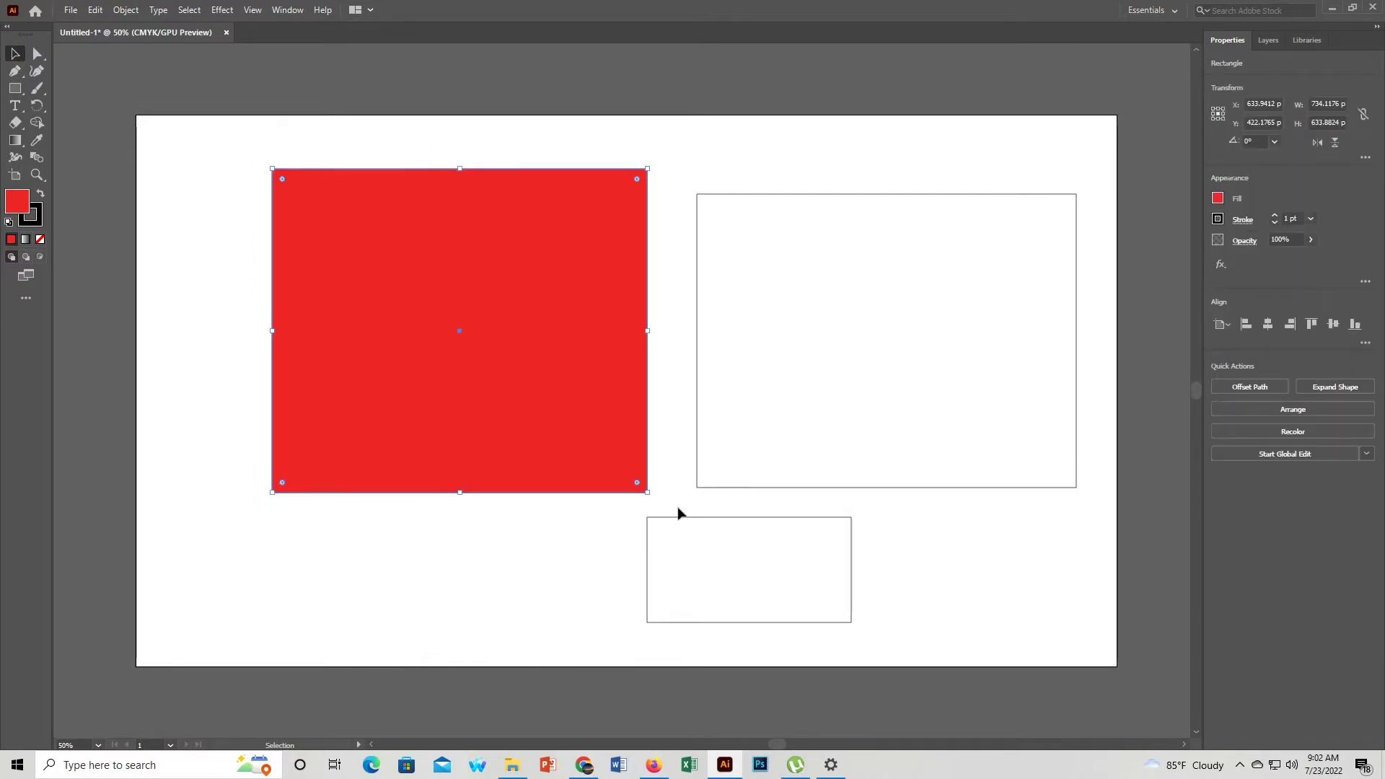
right_click(451, 244)
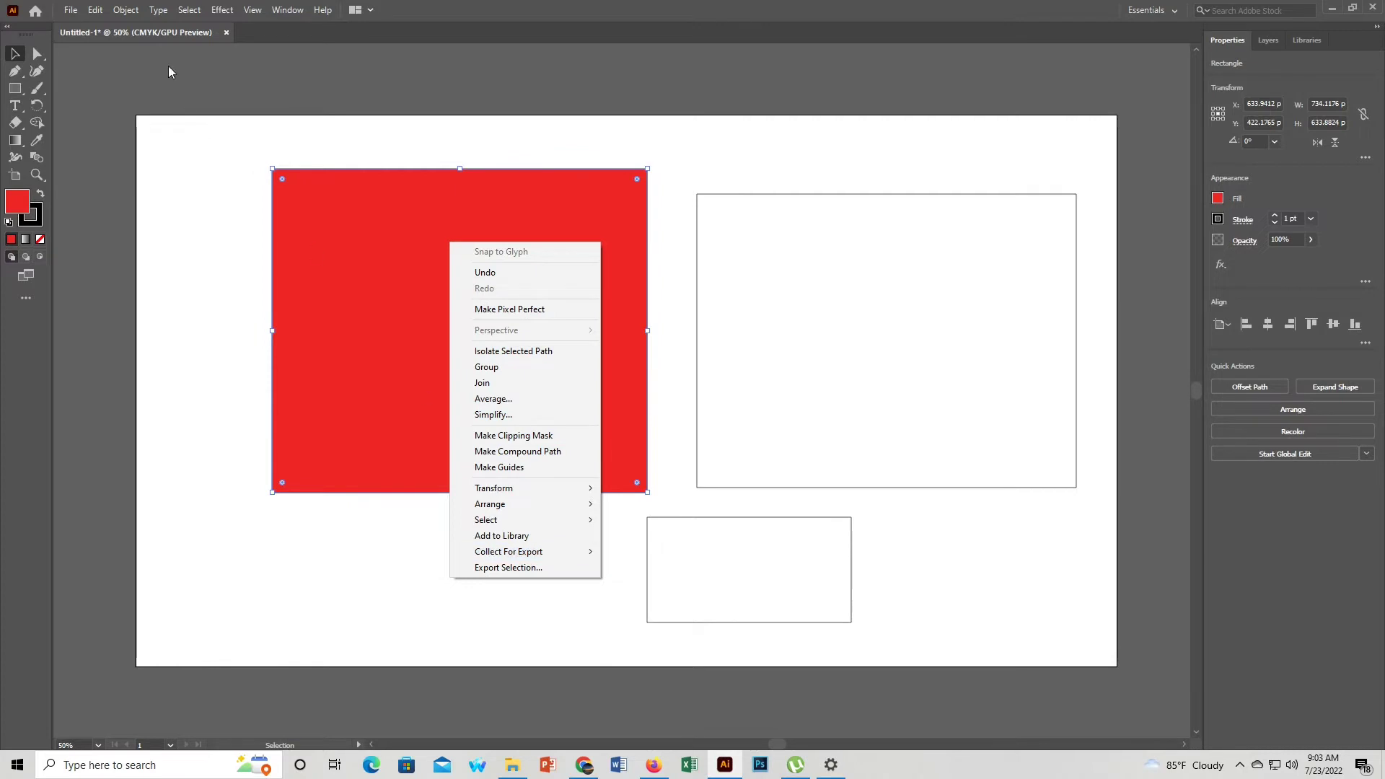
click(137, 11)
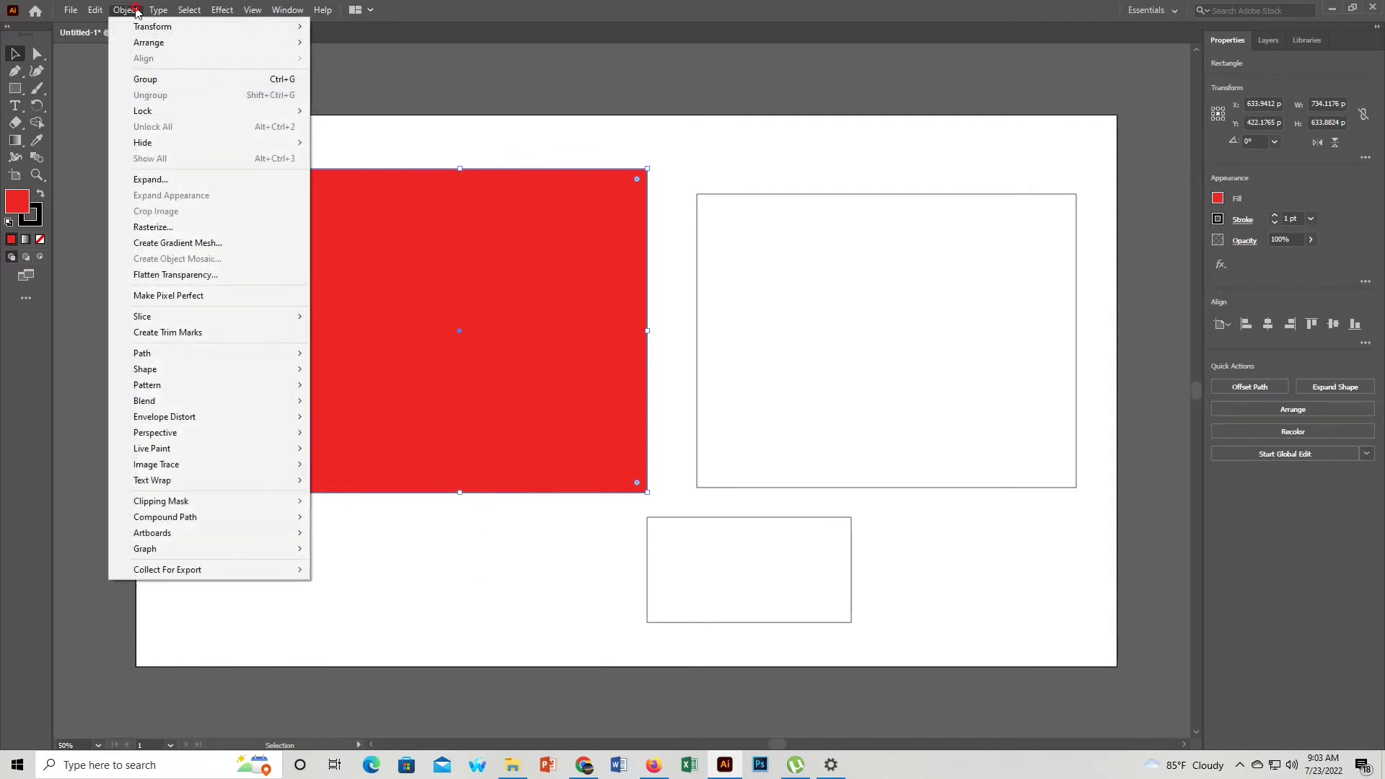
click(427, 169)
right_click(429, 170)
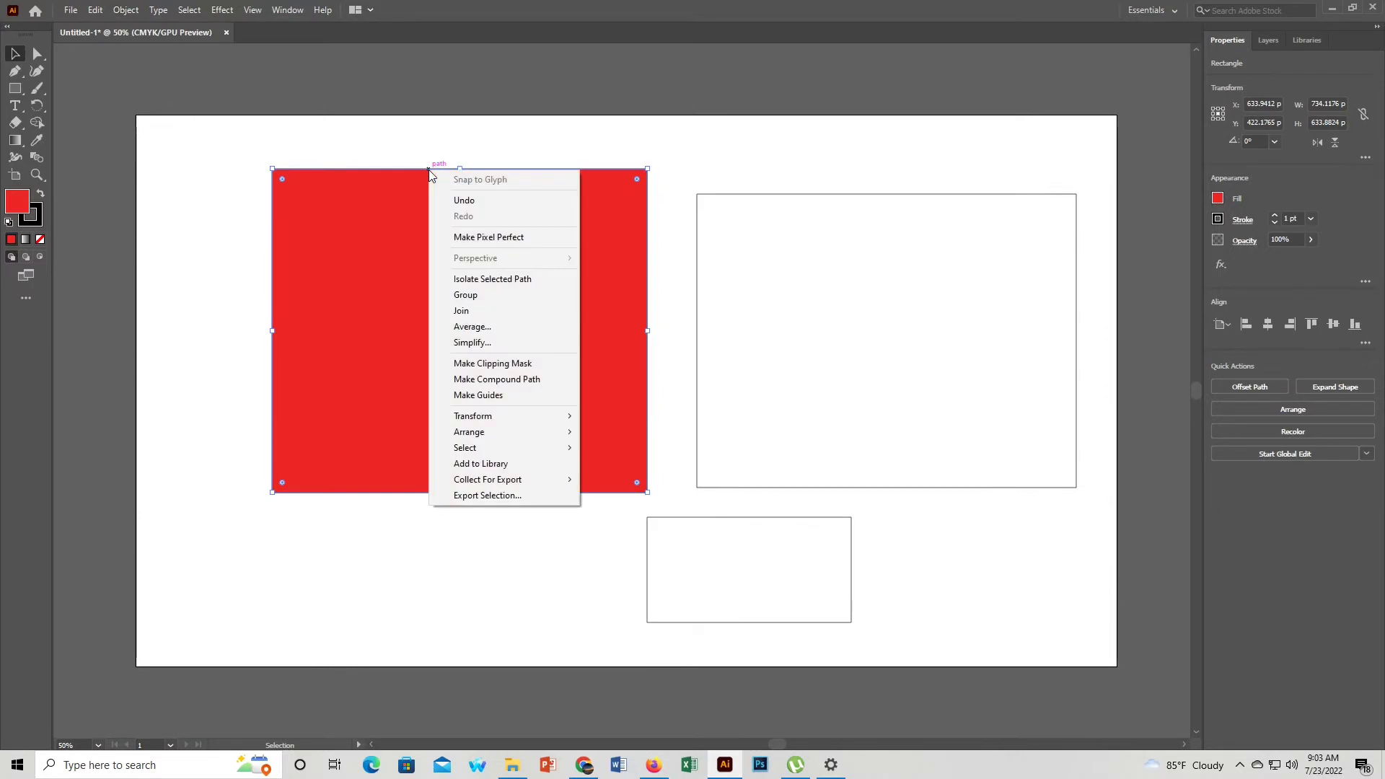
click(388, 172)
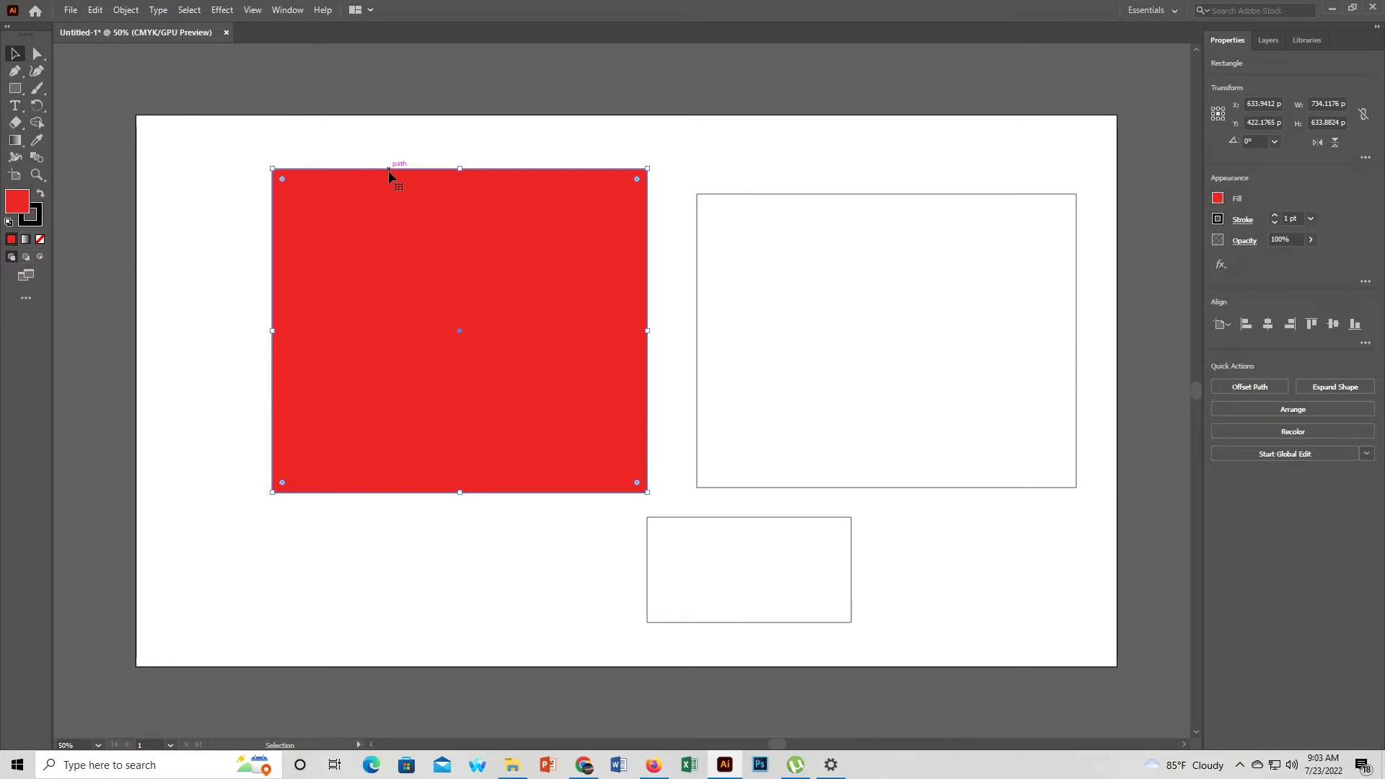
key(ctrl+shift+a)
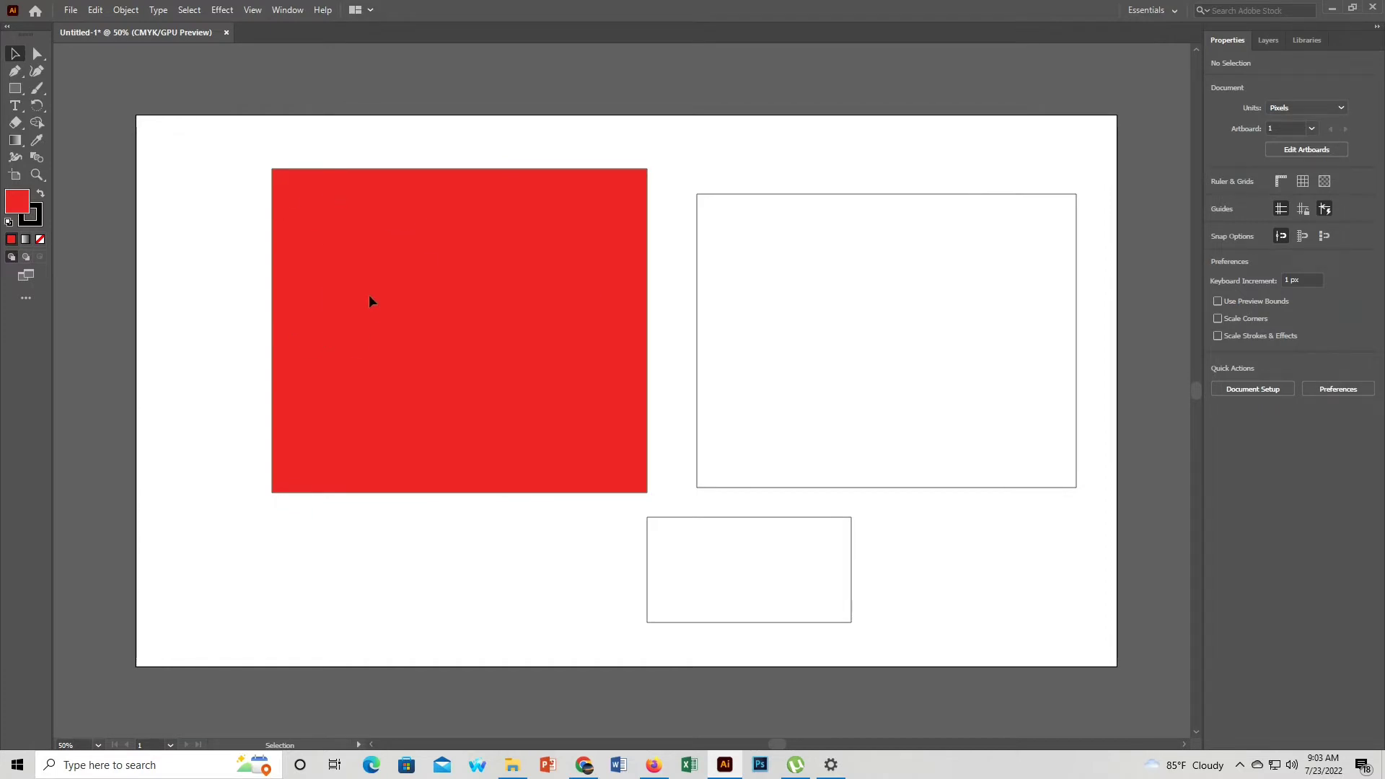
click(489, 347)
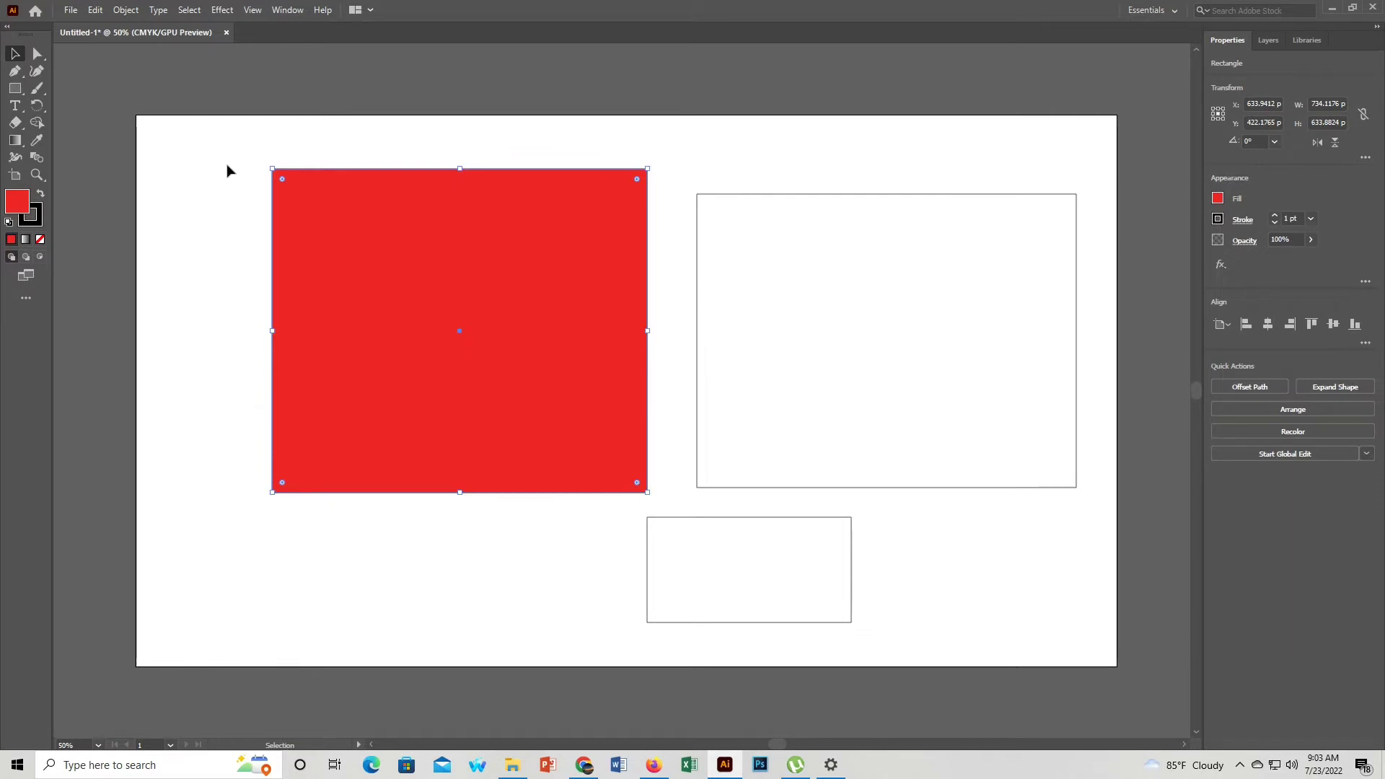
key(a)
key(ctrl+n)
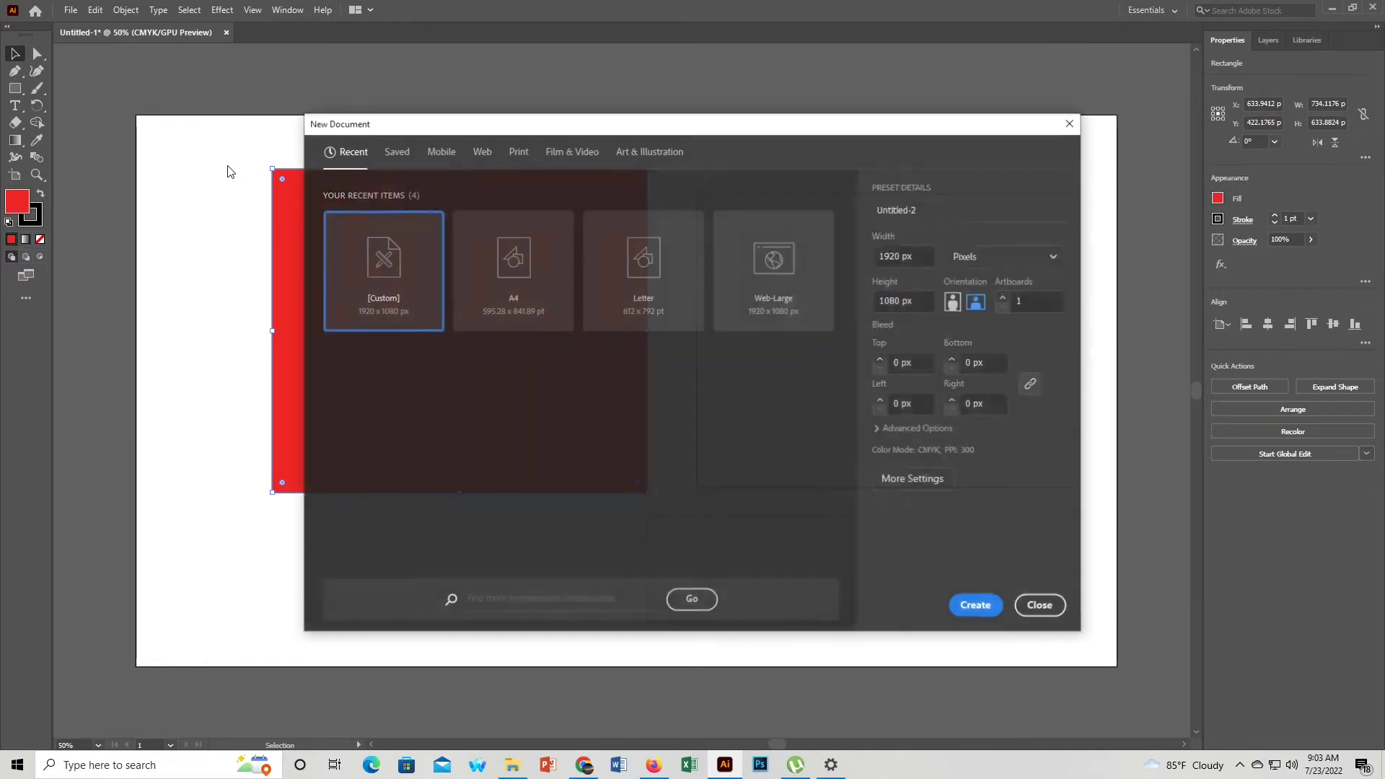
click(977, 606)
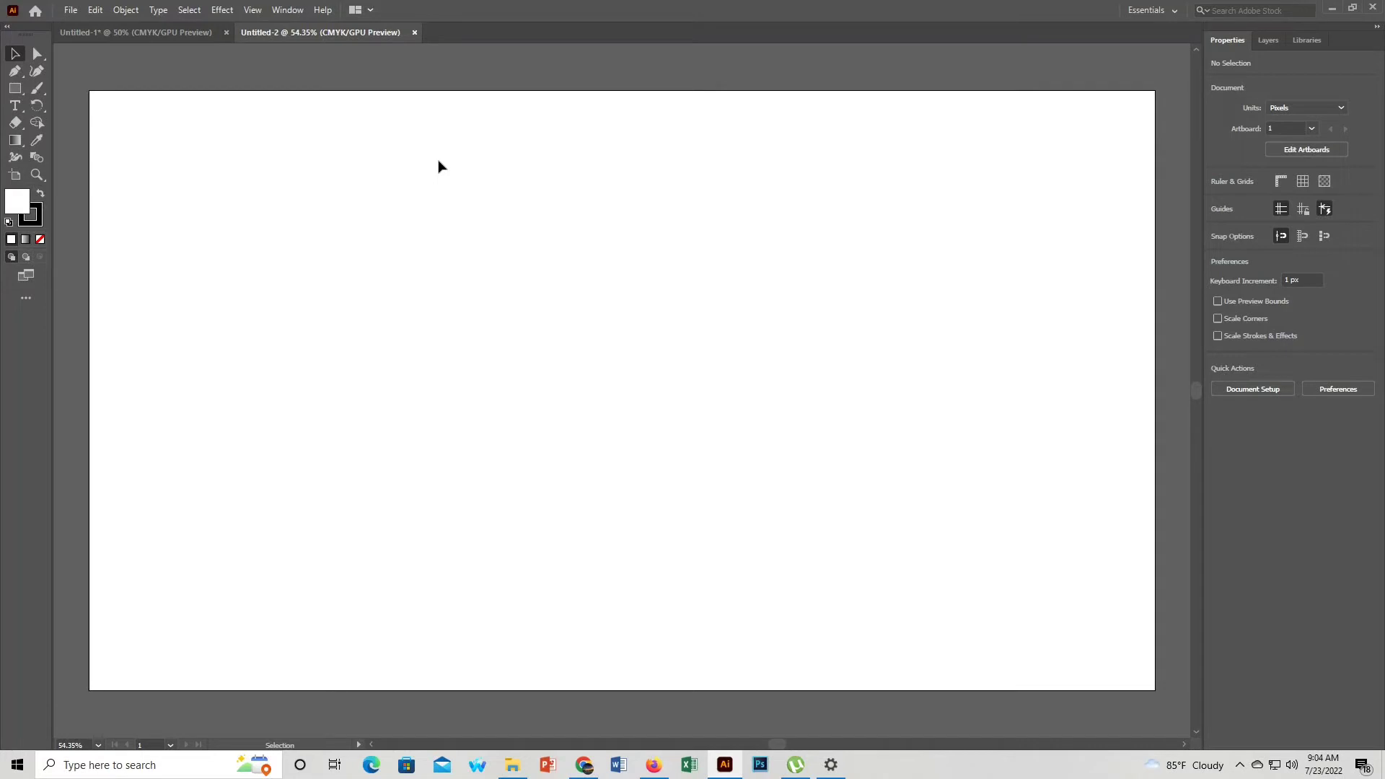
Step: Close Untitled-2, select then deselect all three rectangles, and open Print settings
key(ctrl+w)
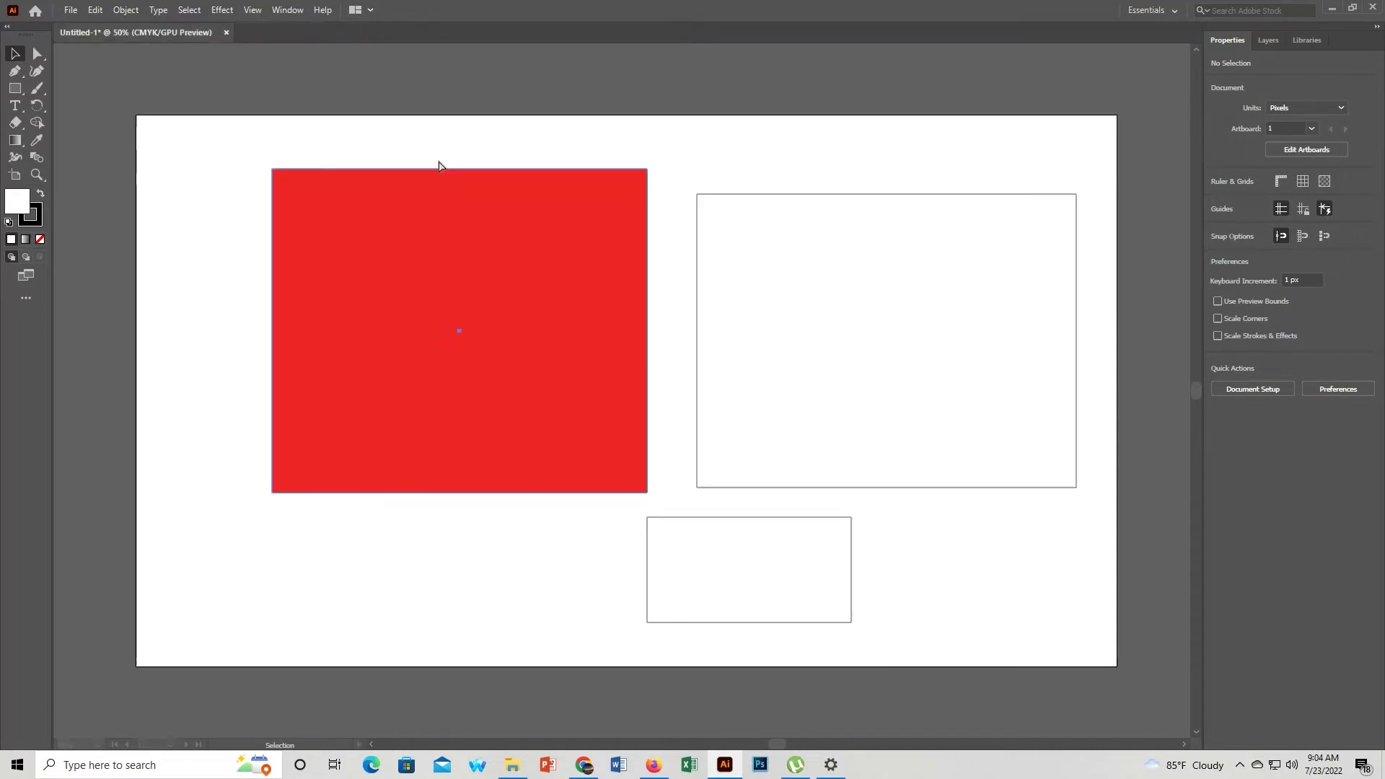
click(438, 168)
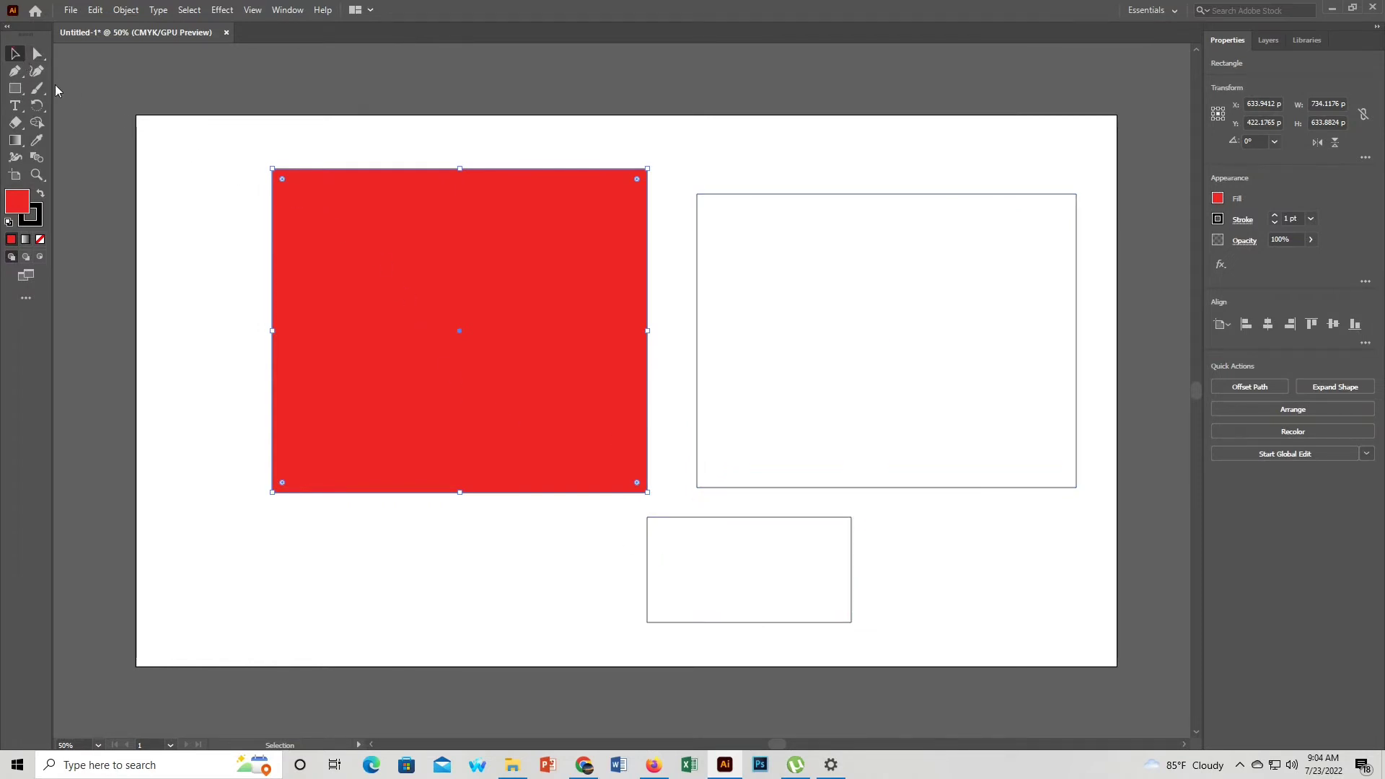
drag(255, 144, 773, 569)
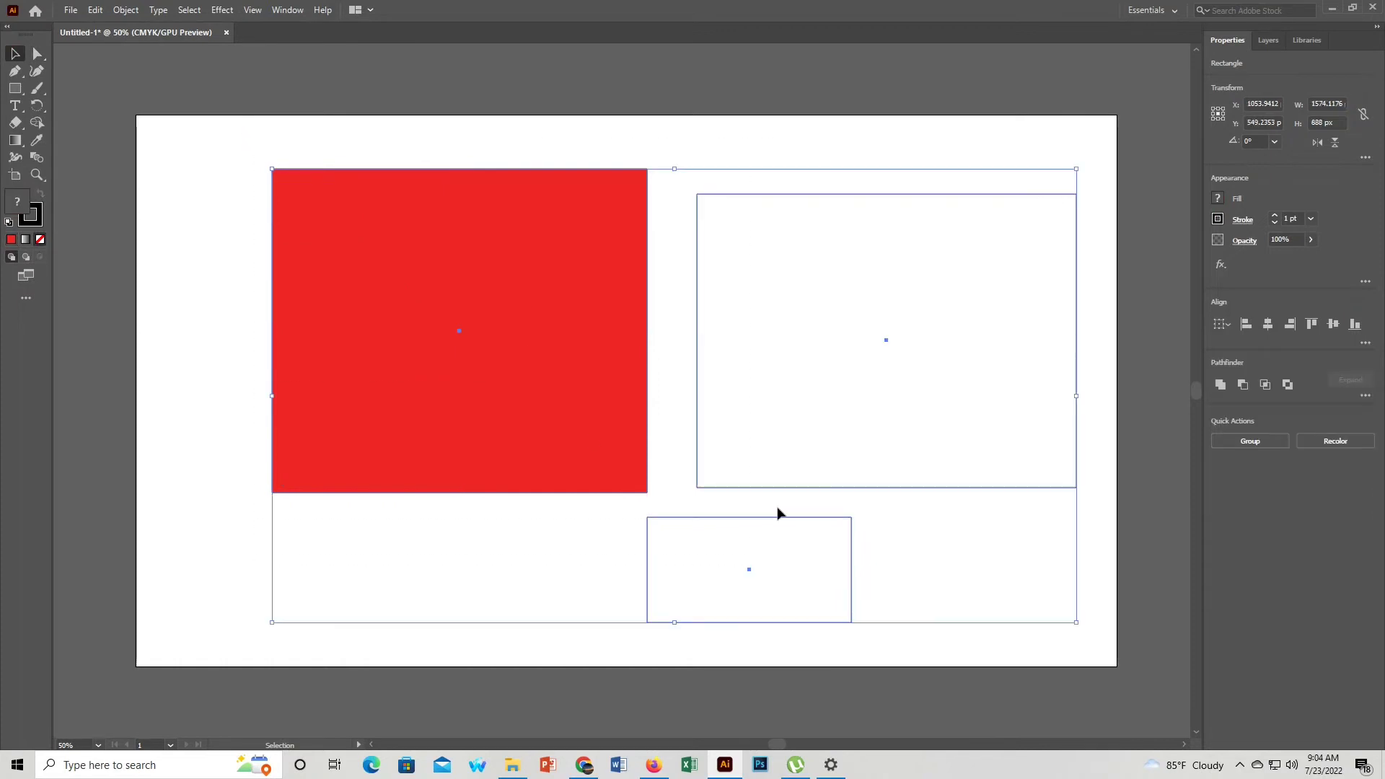
click(907, 551)
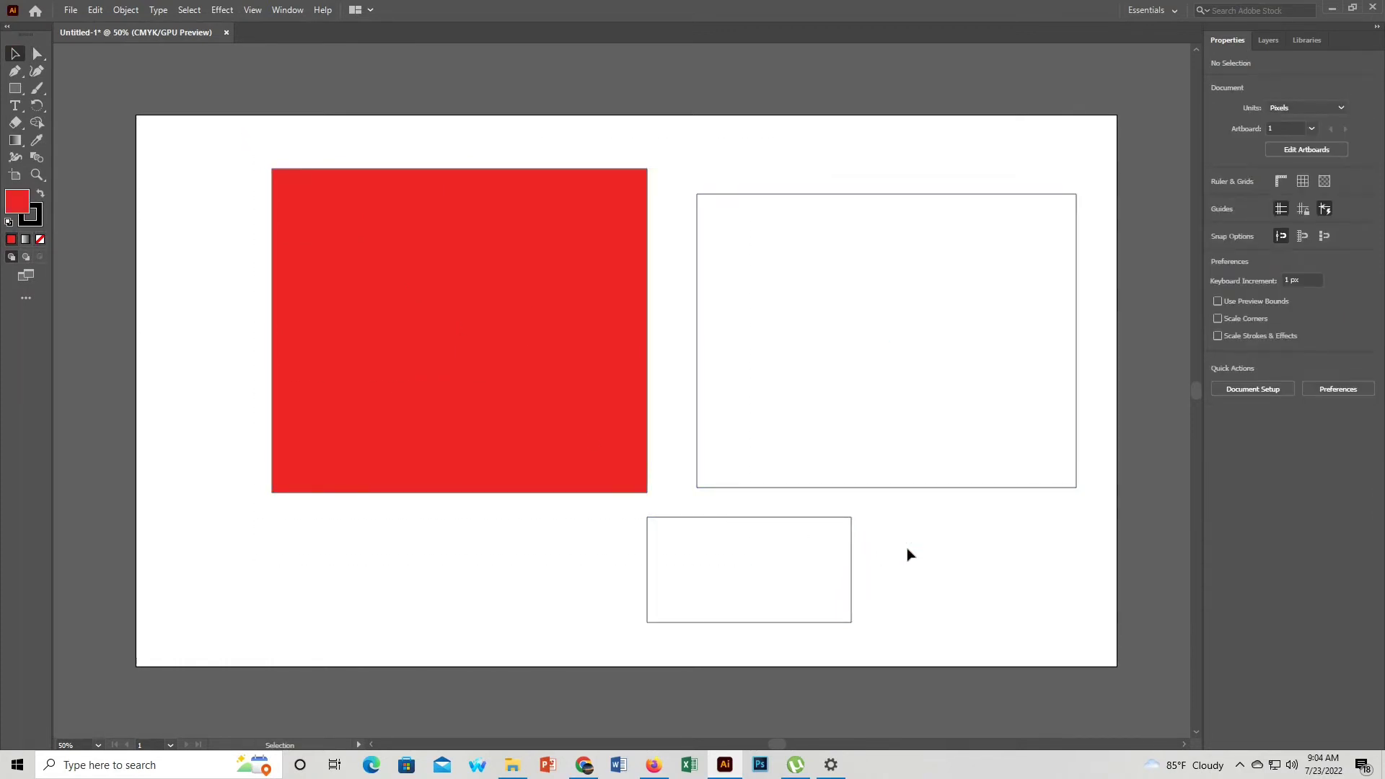
key(ctrl)
key(ctrl+p)
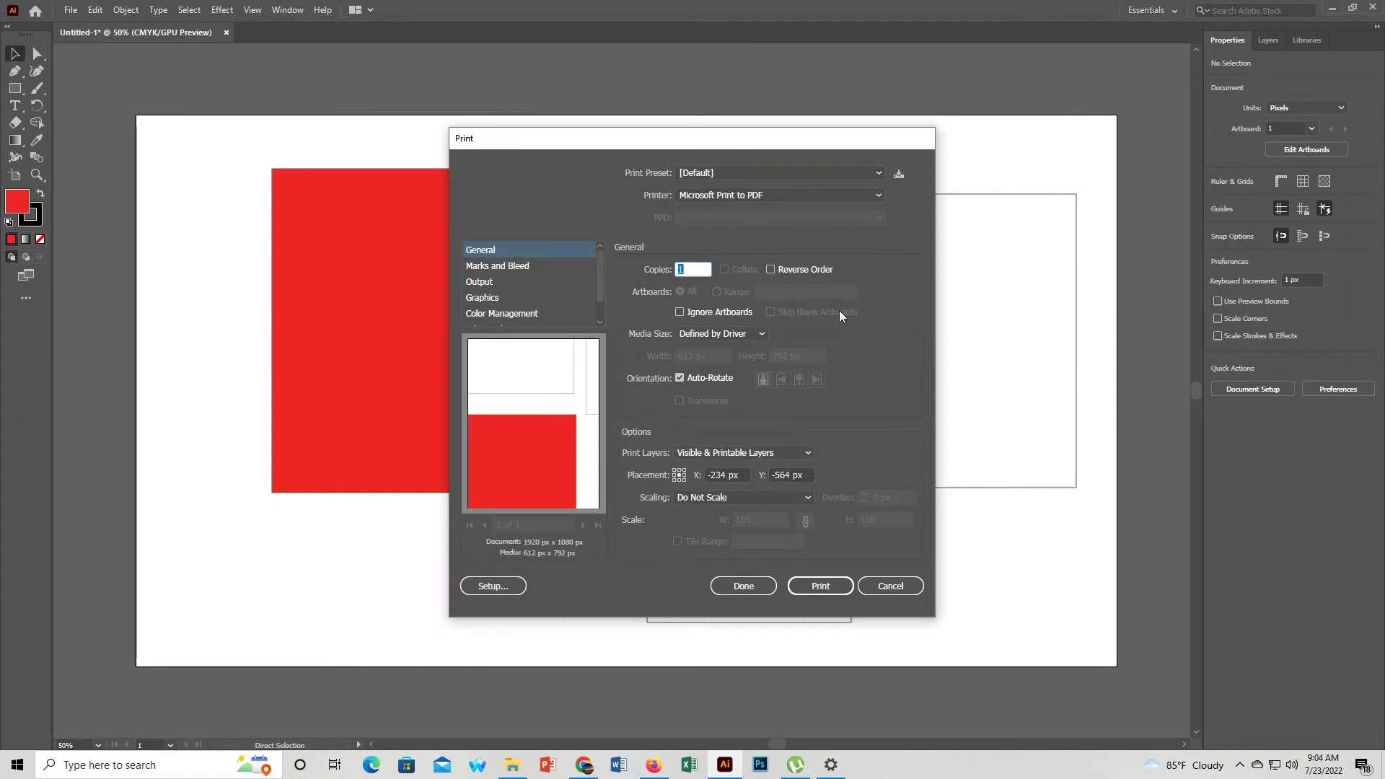
Step: Cancel printing and move the red rectangle toward the top-left
click(889, 582)
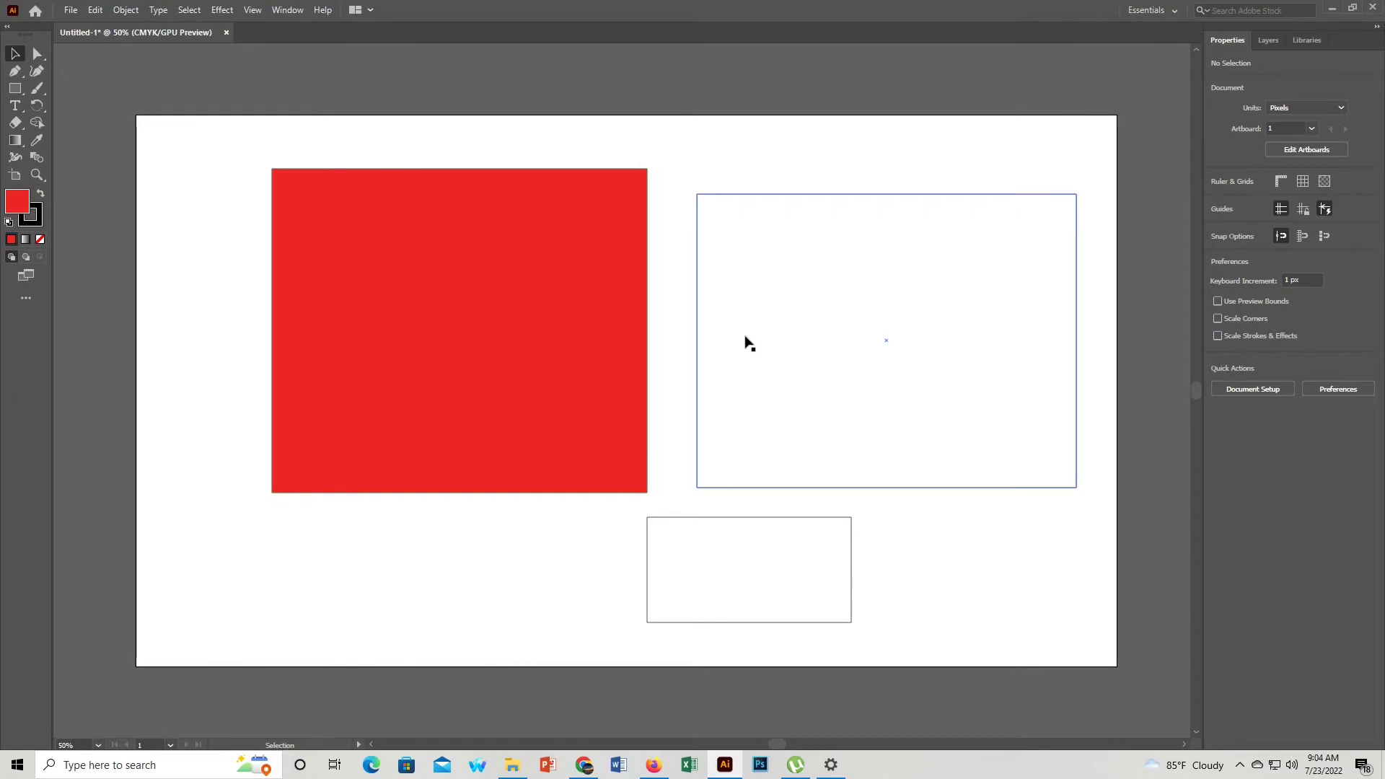
mouse_move(522, 322)
mouse_down()
mouse_move(465, 287)
mouse_move(424, 289)
mouse_up()
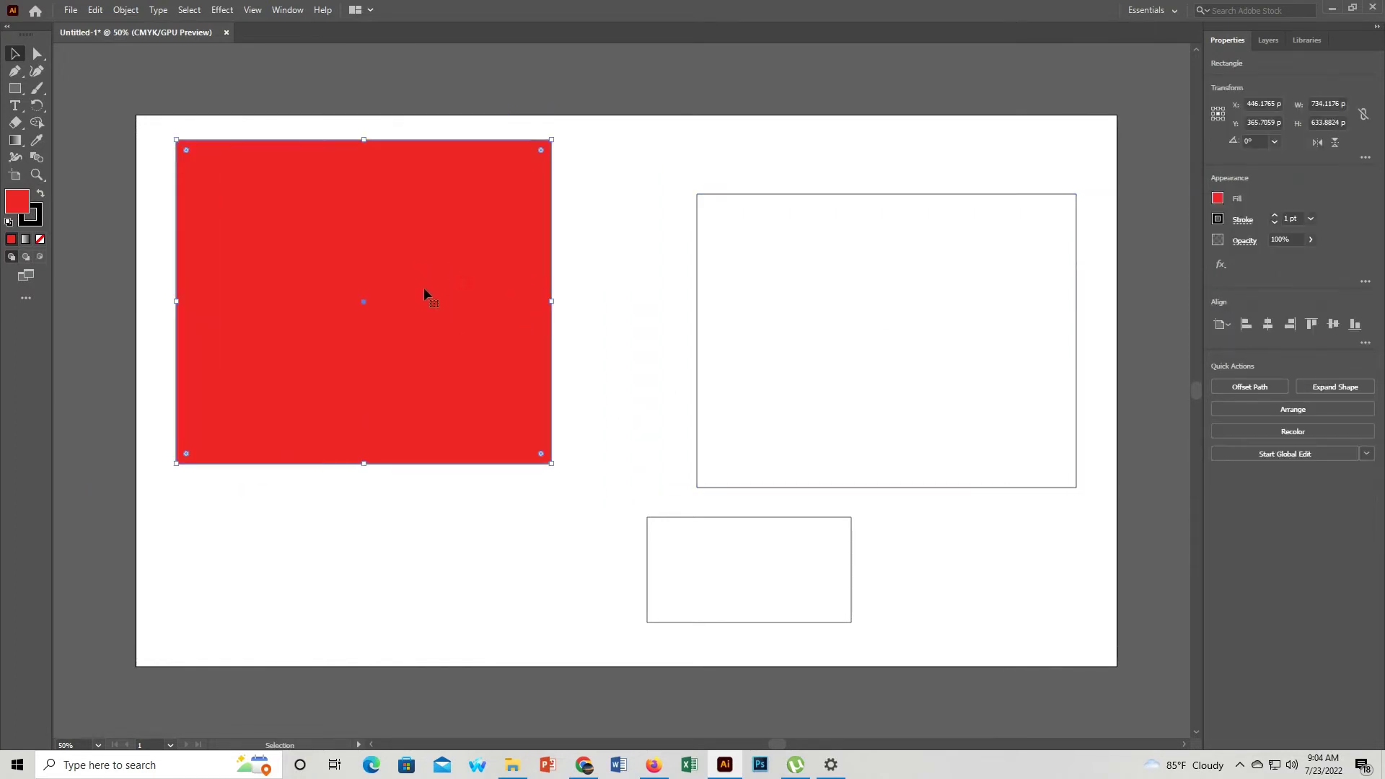
key(a)
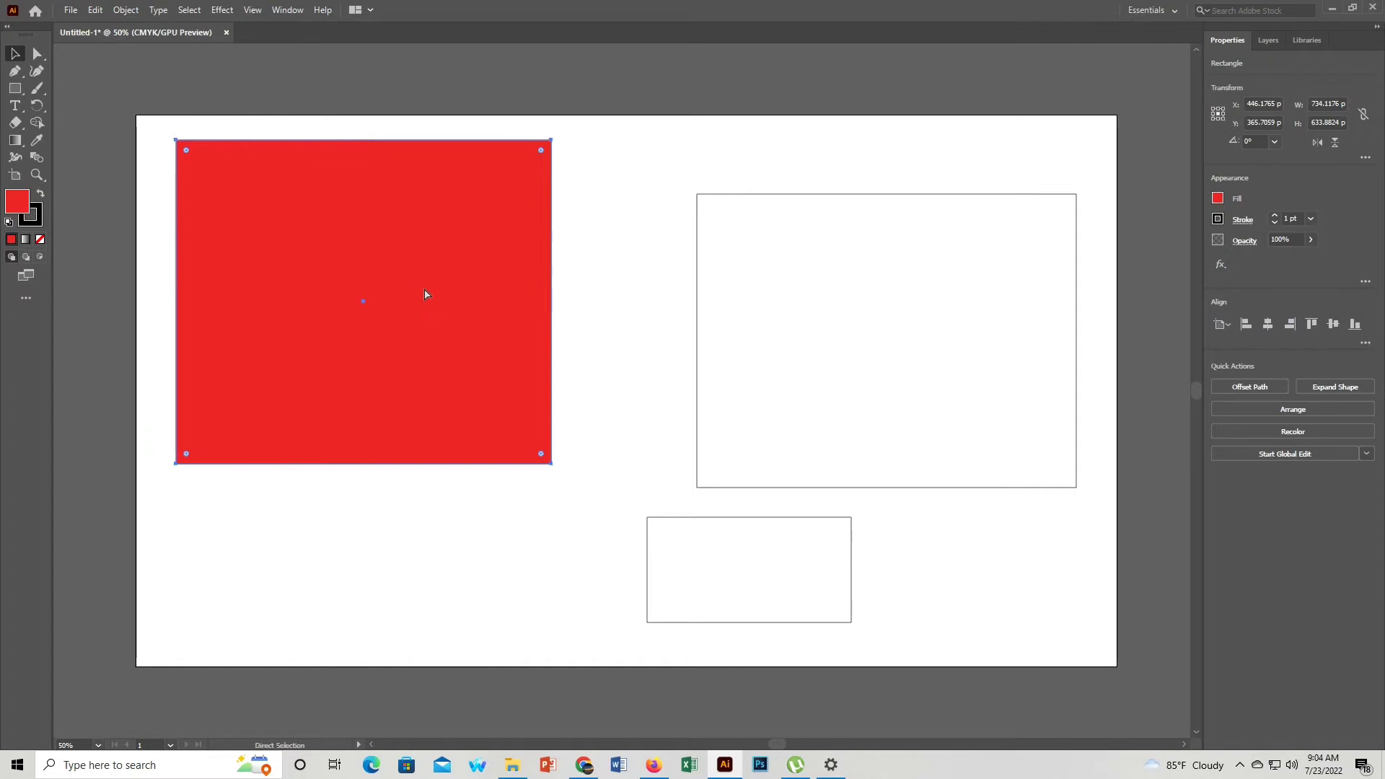
key(v)
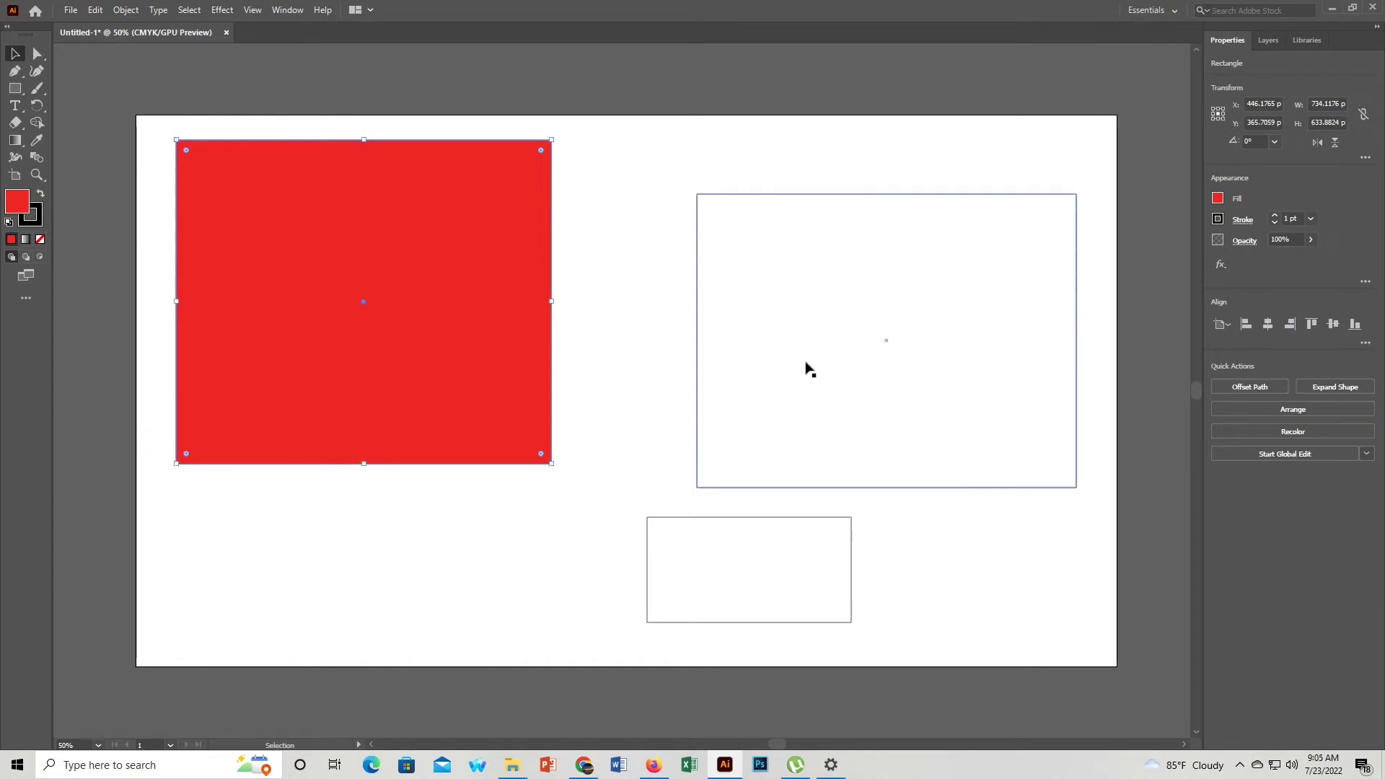
Step: Paste a red copy over the large outlined rectangle, deleting an extra duplicate
click(807, 368)
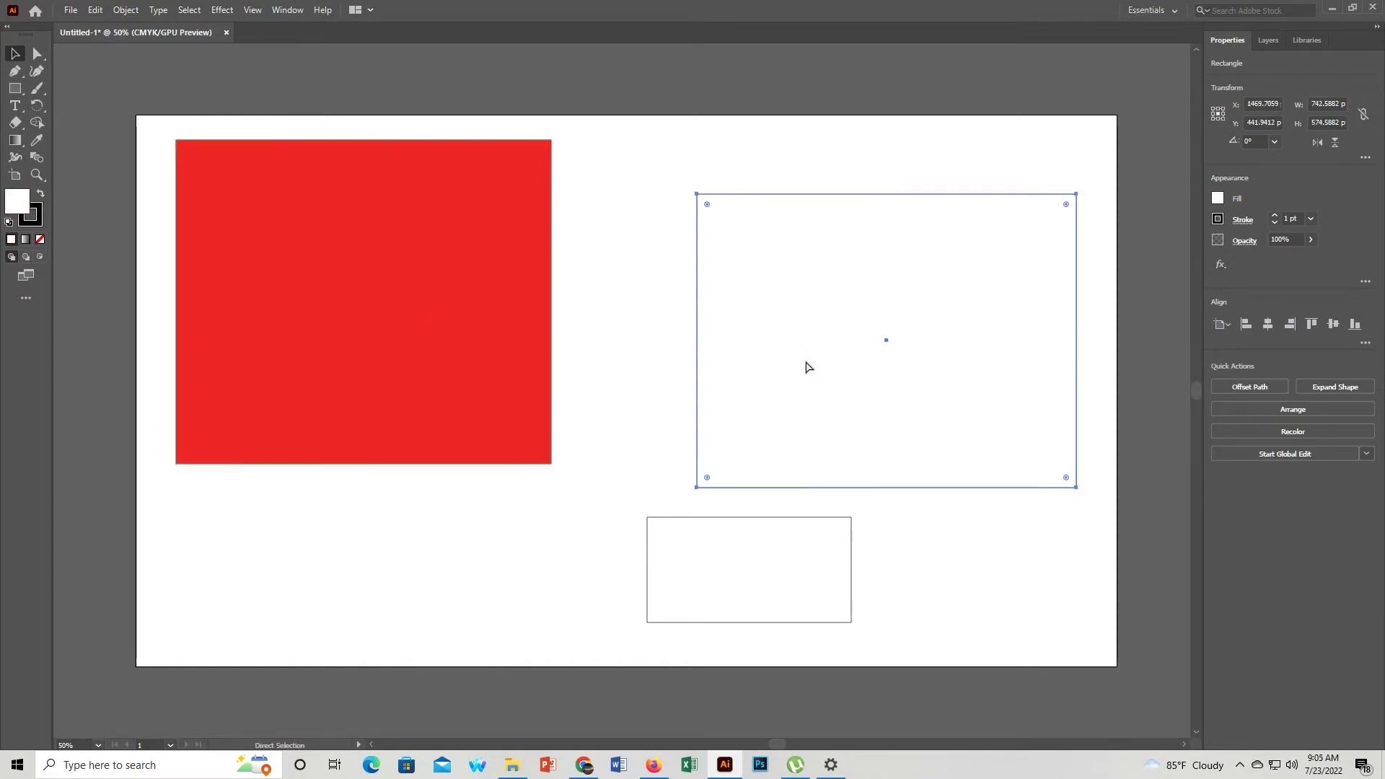
key(ctrl+v)
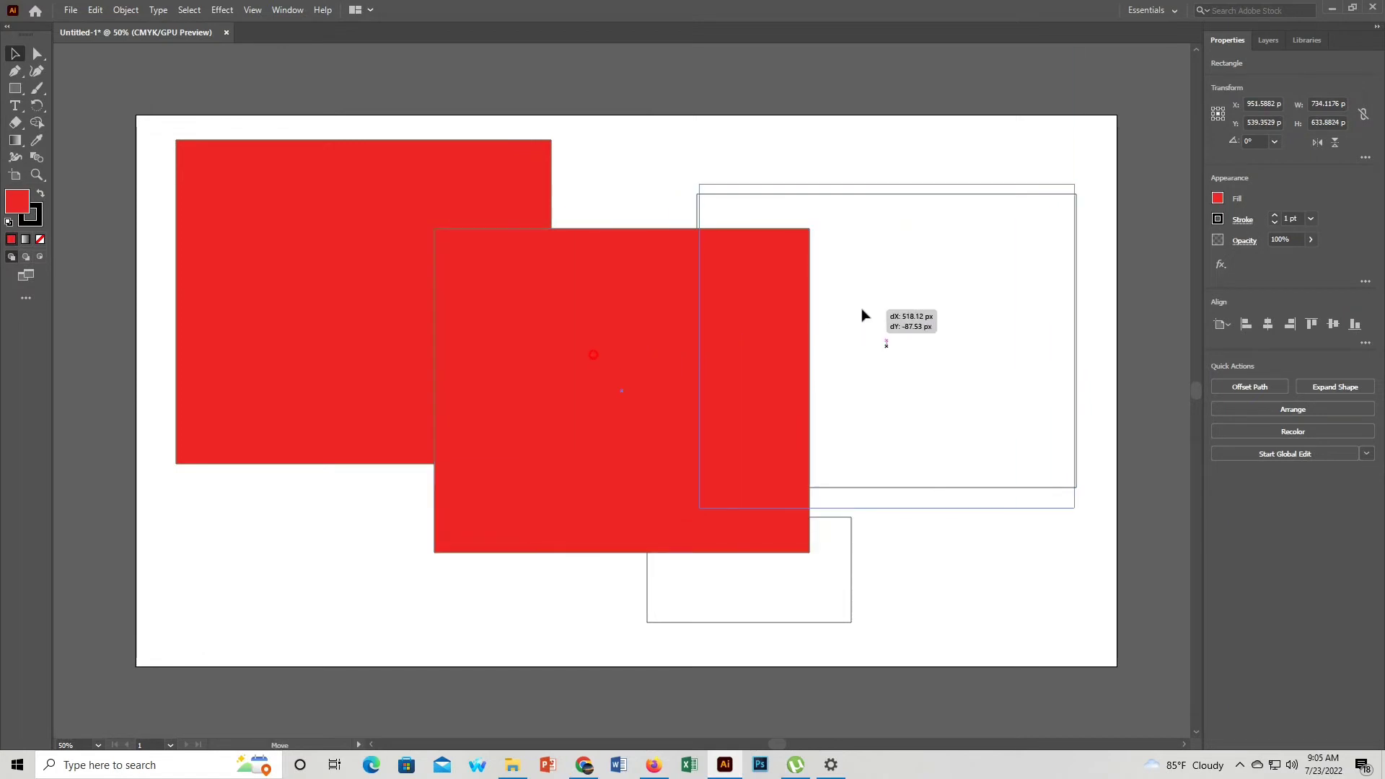
mouse_move(591, 352)
mouse_down()
mouse_move(832, 290)
mouse_move(802, 266)
mouse_up()
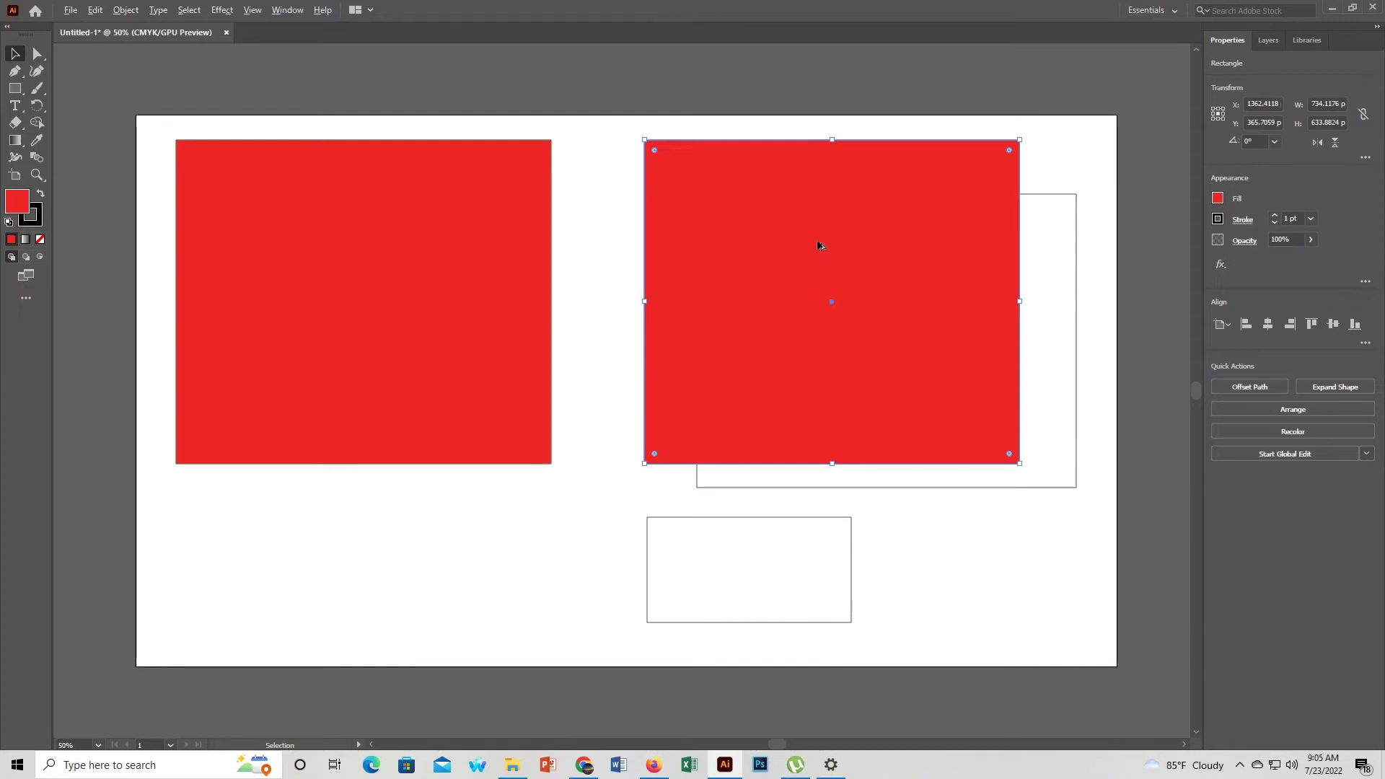
drag(818, 246, 449, 381)
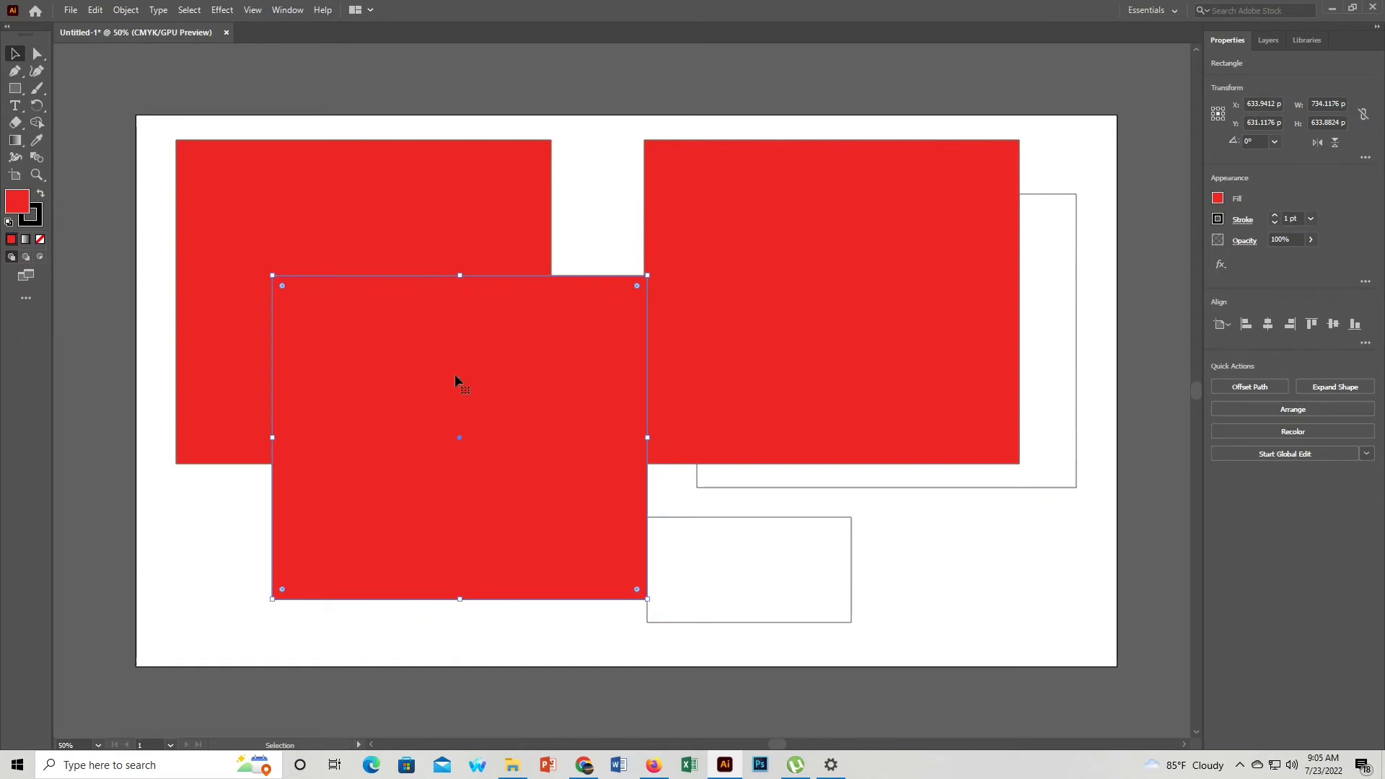
key(Delete)
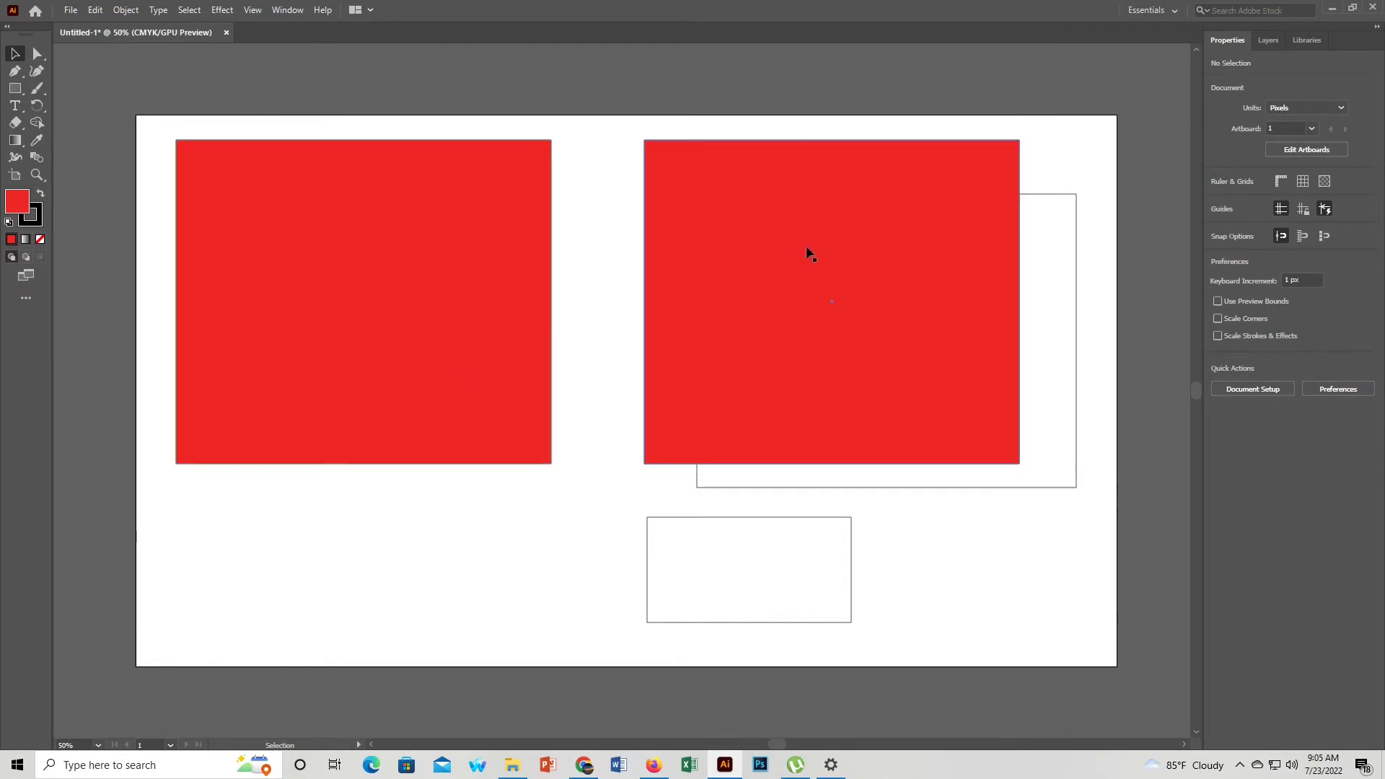
Step: Fill the copied rectangle black and place it against the red one, tops aligned
drag(808, 253, 666, 285)
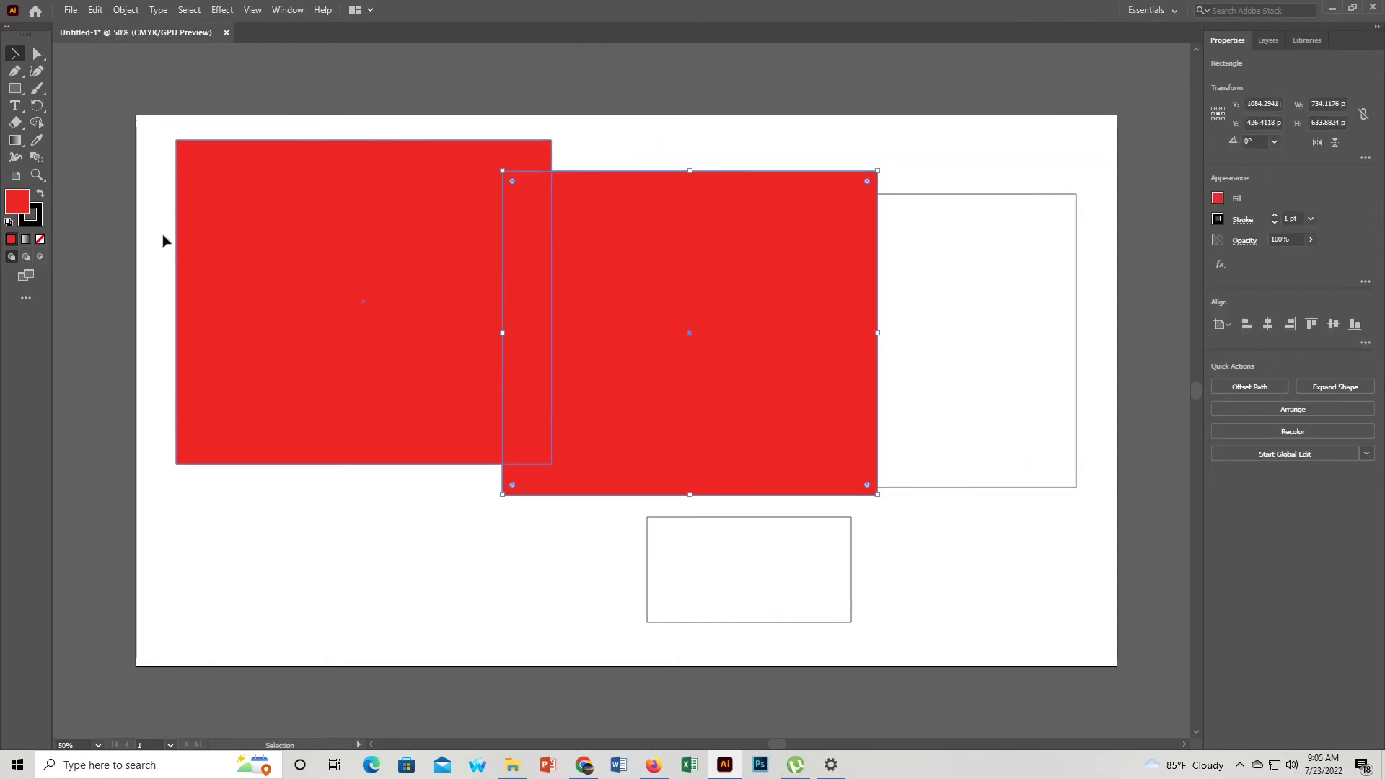
double_click(17, 202)
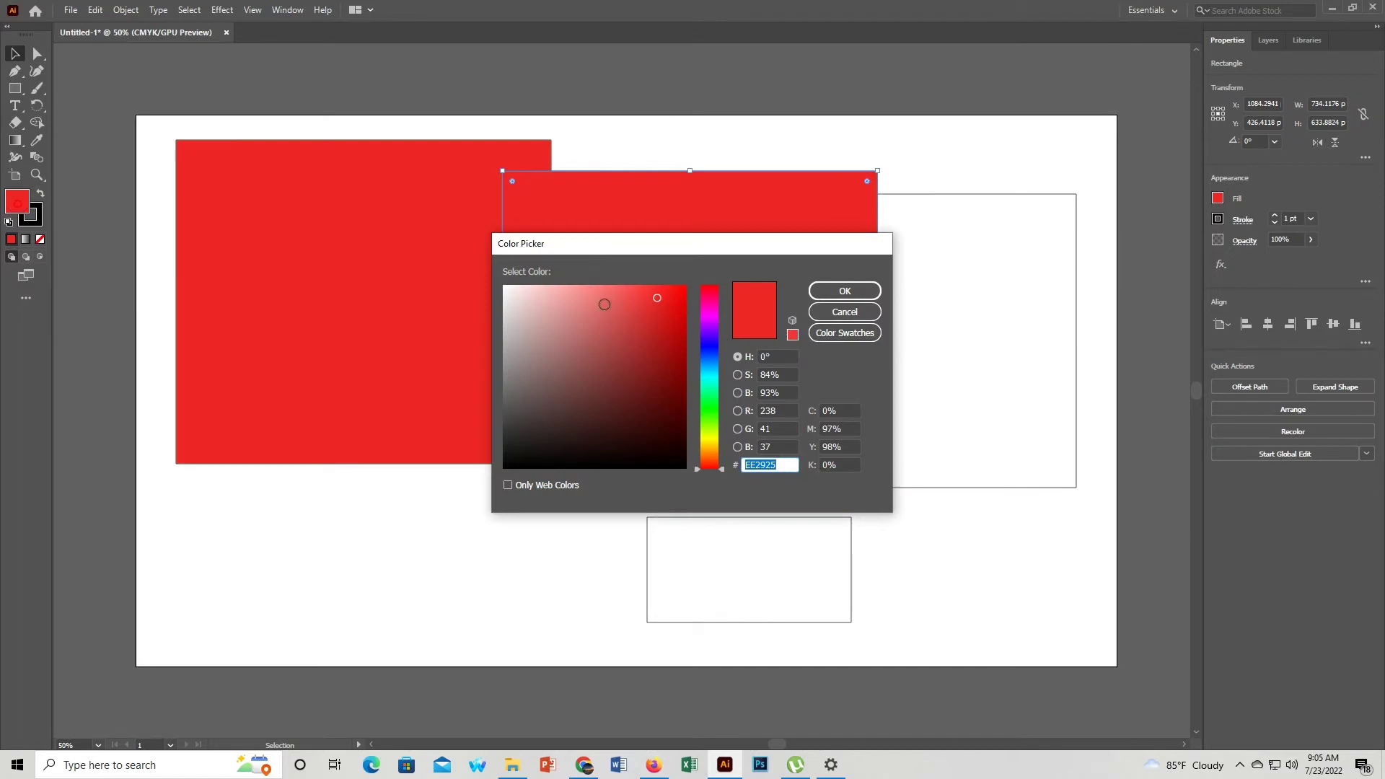
click(665, 465)
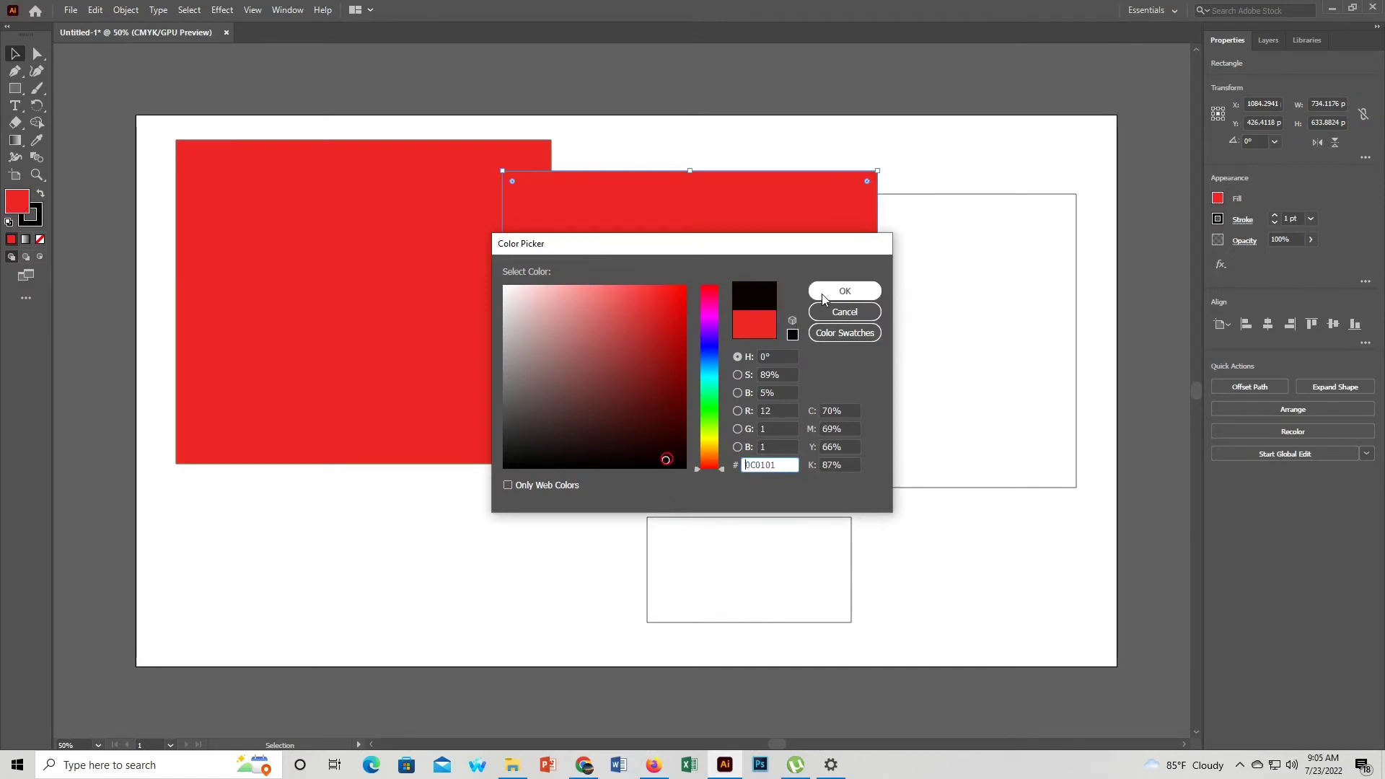
click(845, 290)
drag(659, 293, 683, 276)
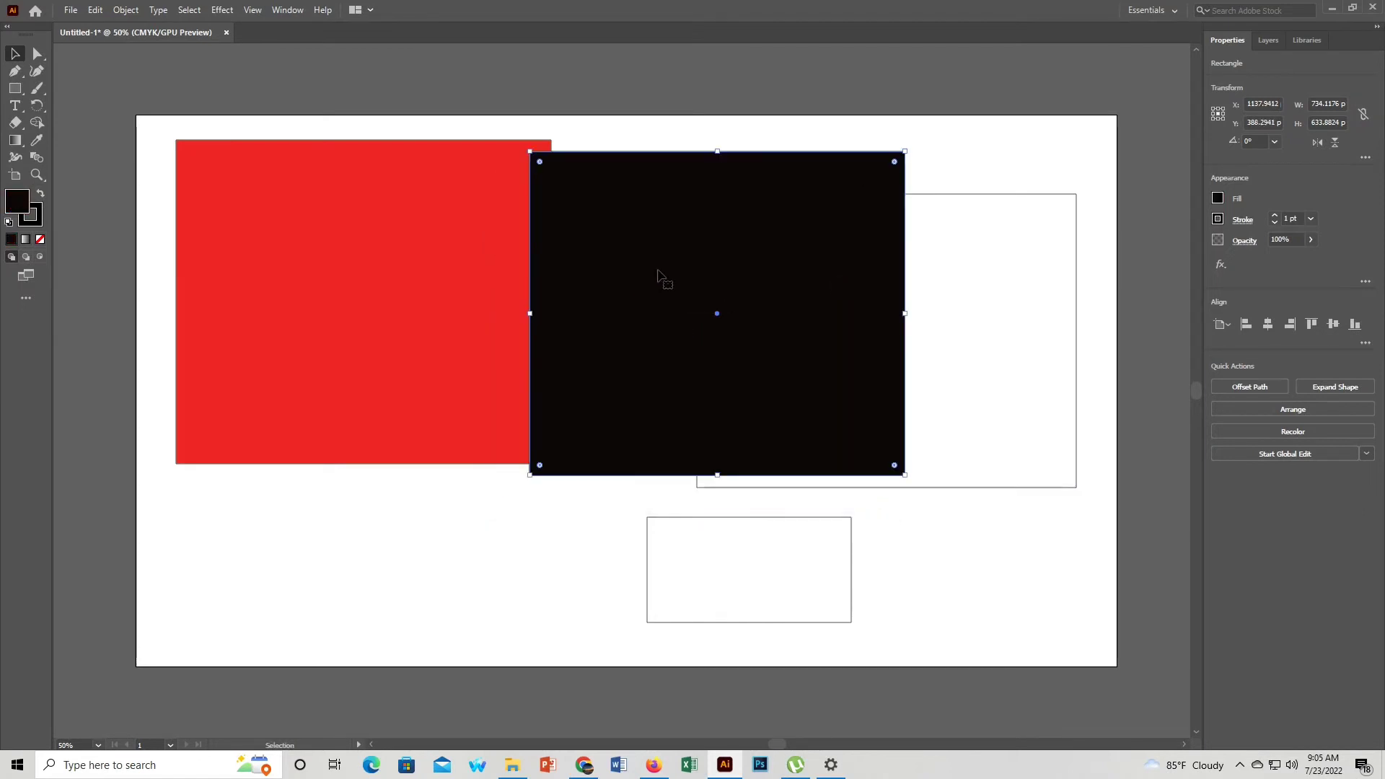
drag(578, 296, 585, 269)
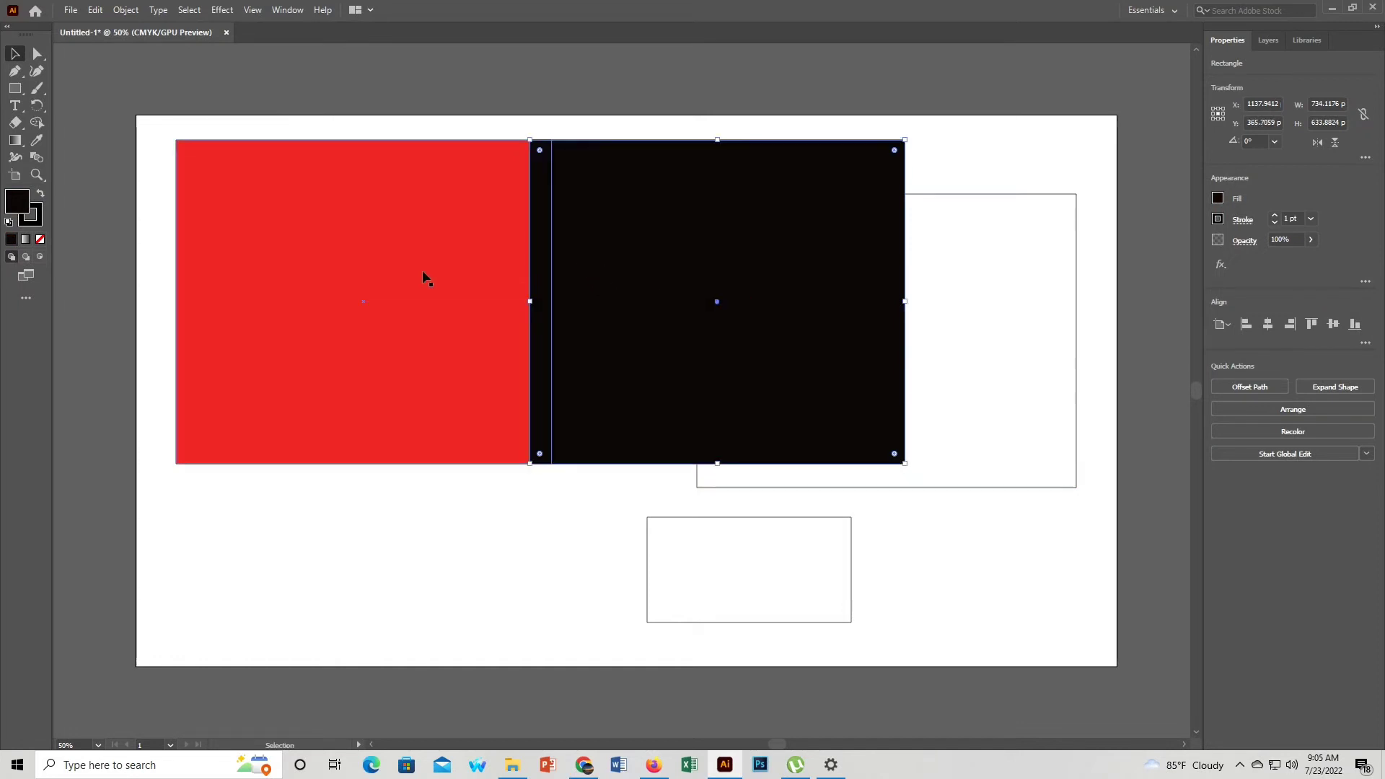
Step: Adjust the black rectangle's position so it sits against the red rectangle
drag(699, 283, 681, 283)
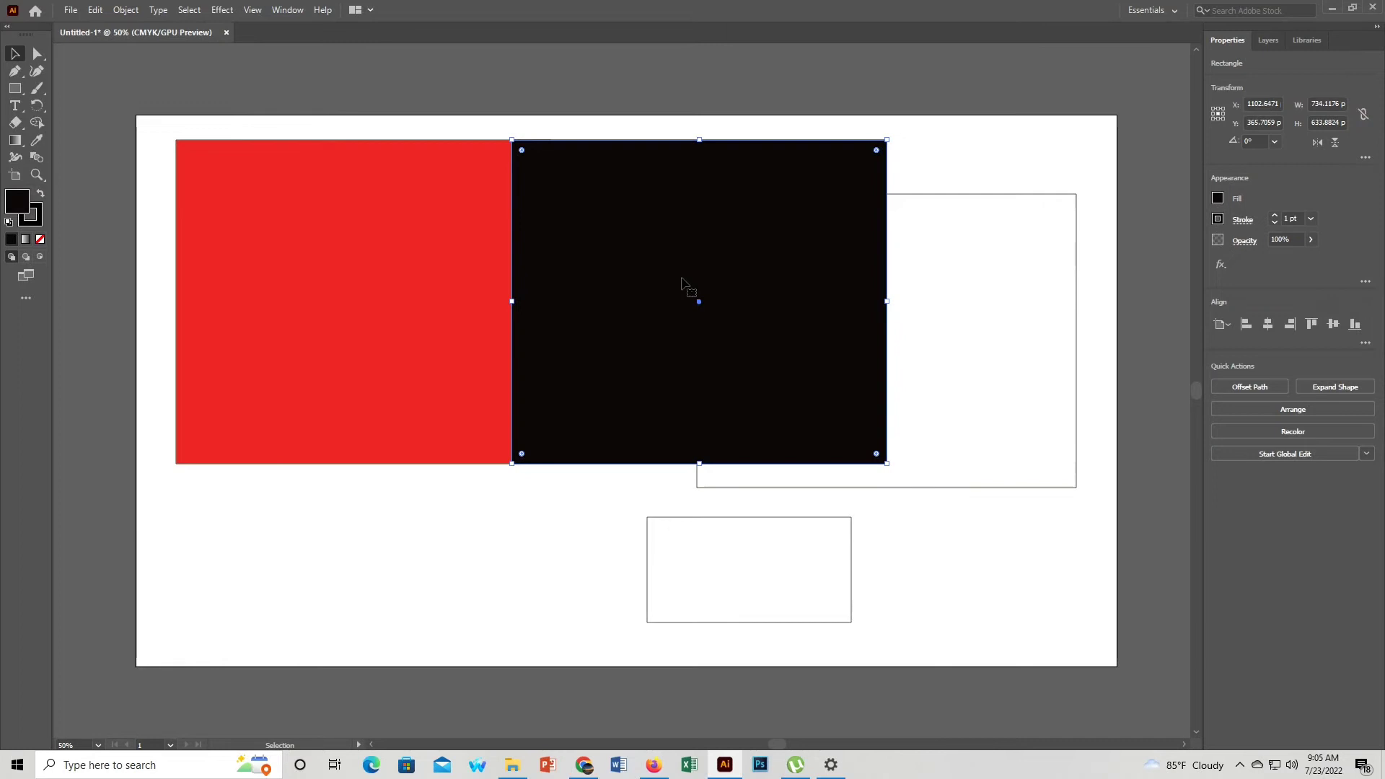
key(ctrl+alt+bracketleft)
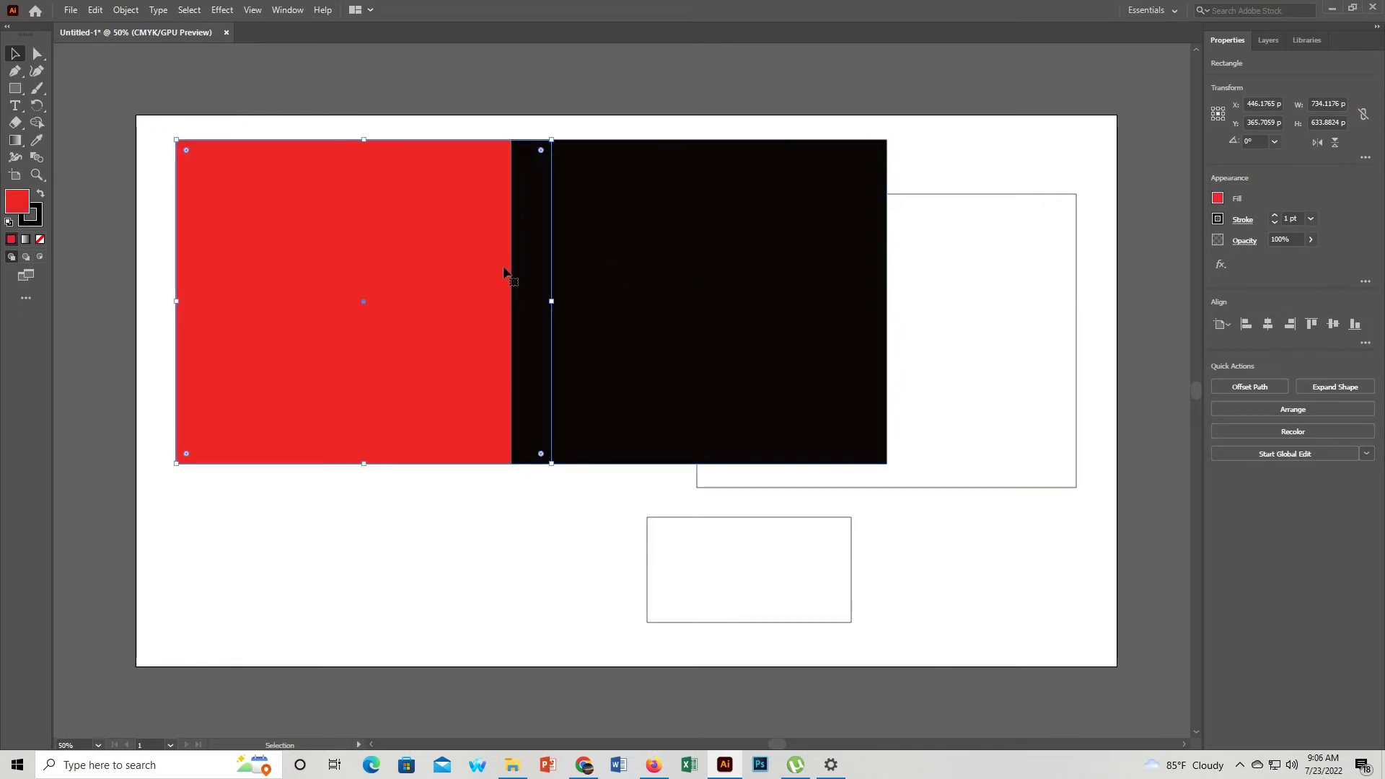
click(657, 269)
mouse_move(537, 267)
mouse_down()
mouse_move(586, 268)
mouse_move(550, 266)
mouse_up()
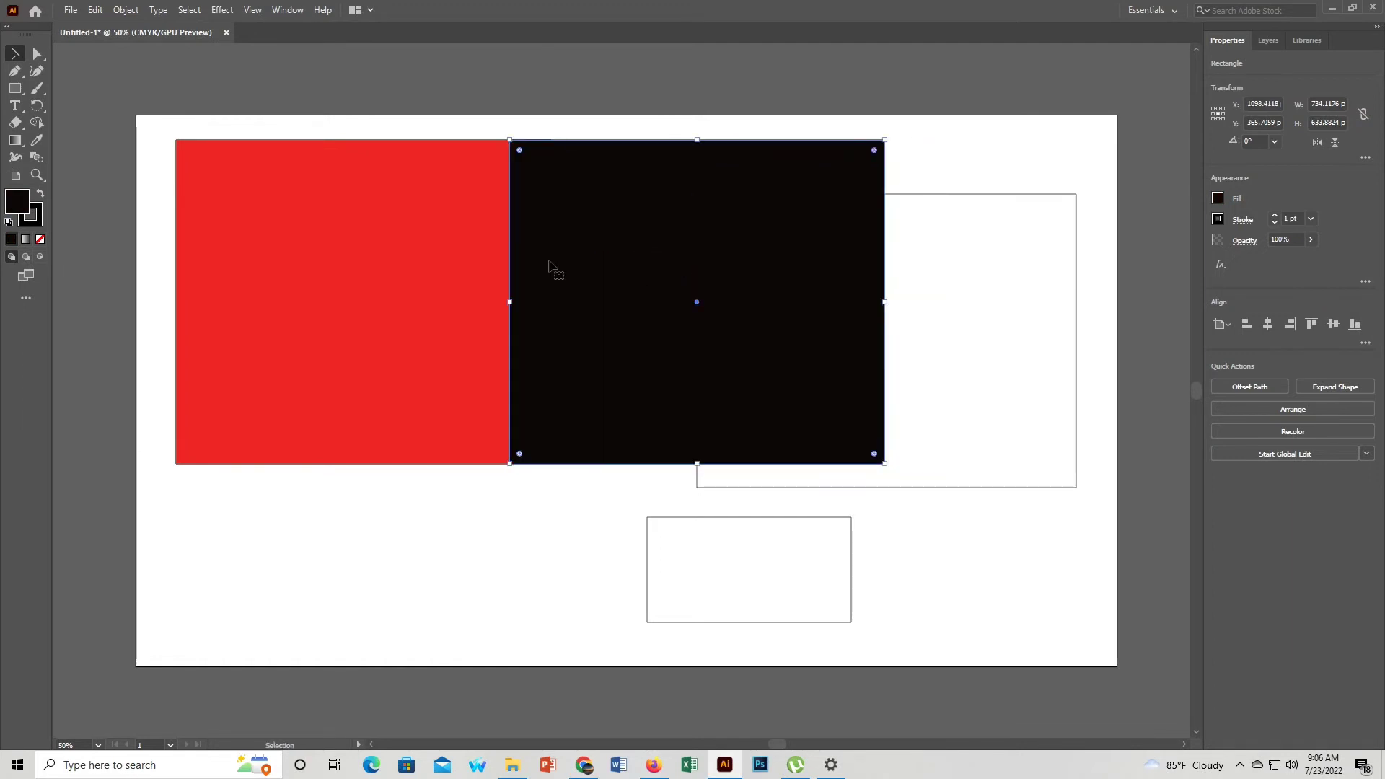
click(451, 261)
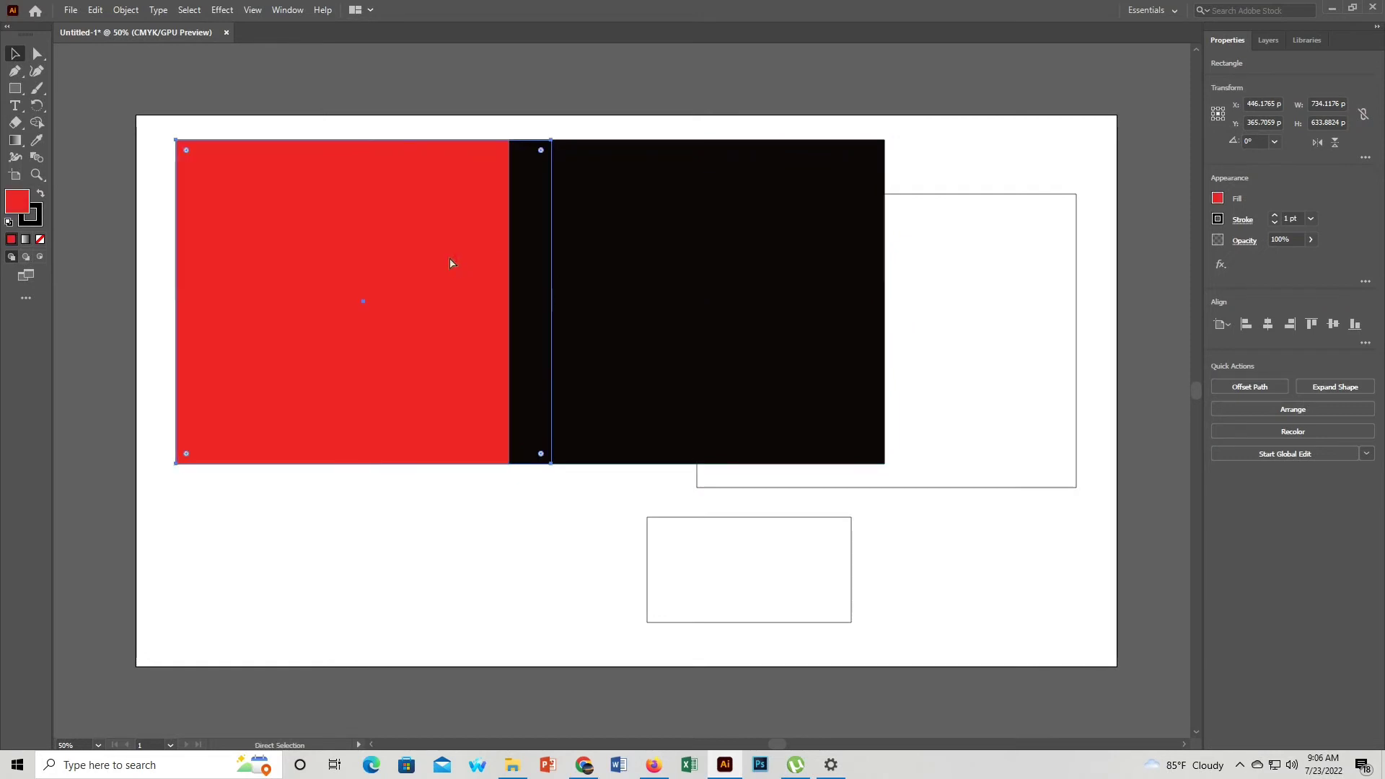
key(v)
mouse_move(715, 255)
mouse_down()
mouse_move(791, 256)
mouse_move(758, 263)
mouse_up()
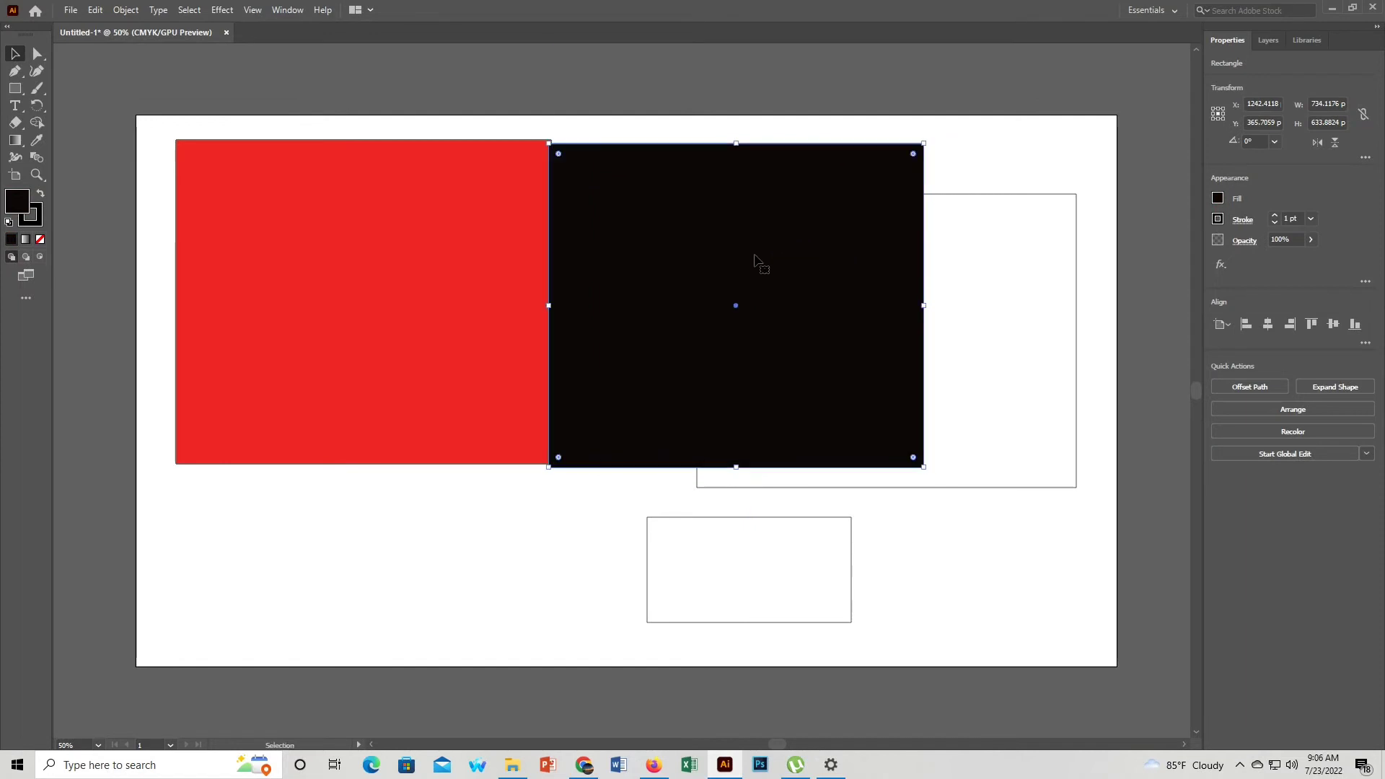
drag(479, 266, 561, 283)
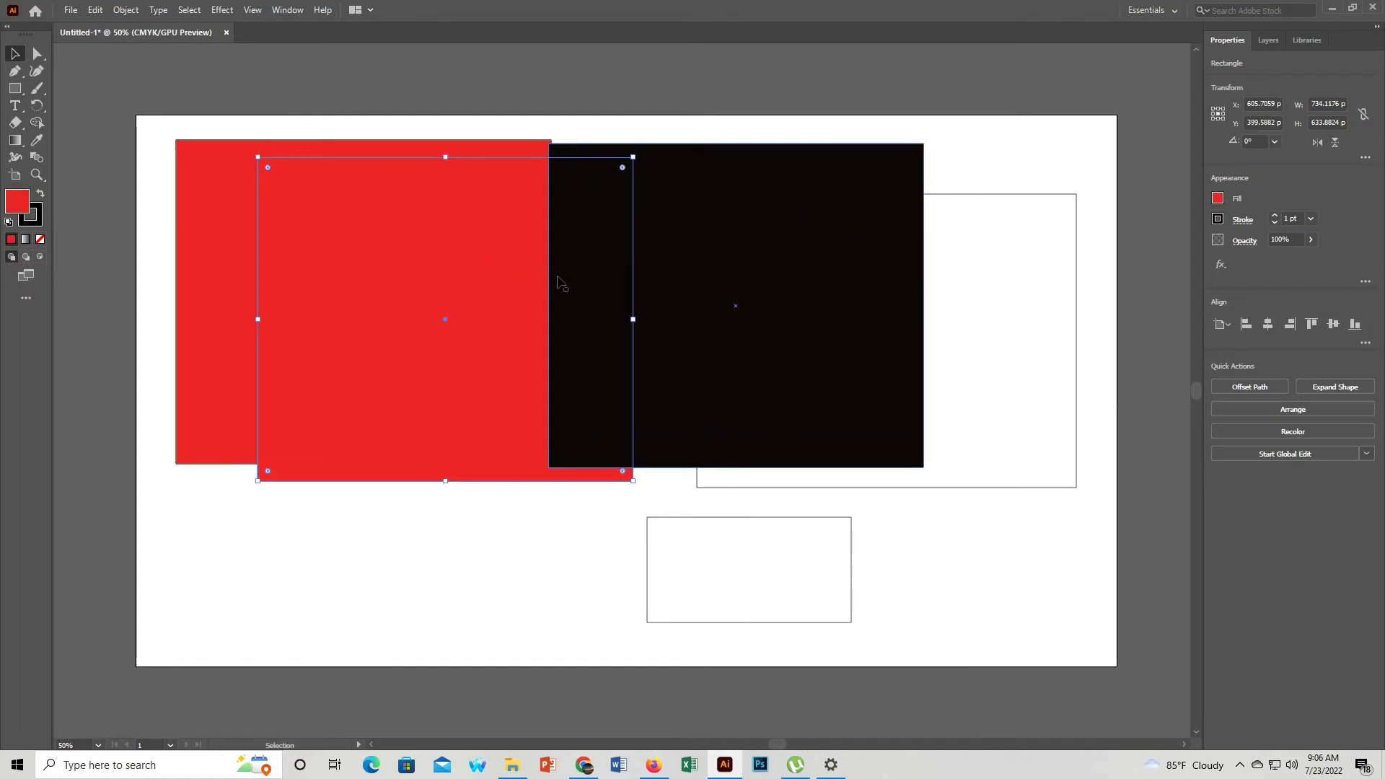
Step: Shuffle the red copy and black rectangle, then delete the extra red rectangle
drag(469, 244, 528, 422)
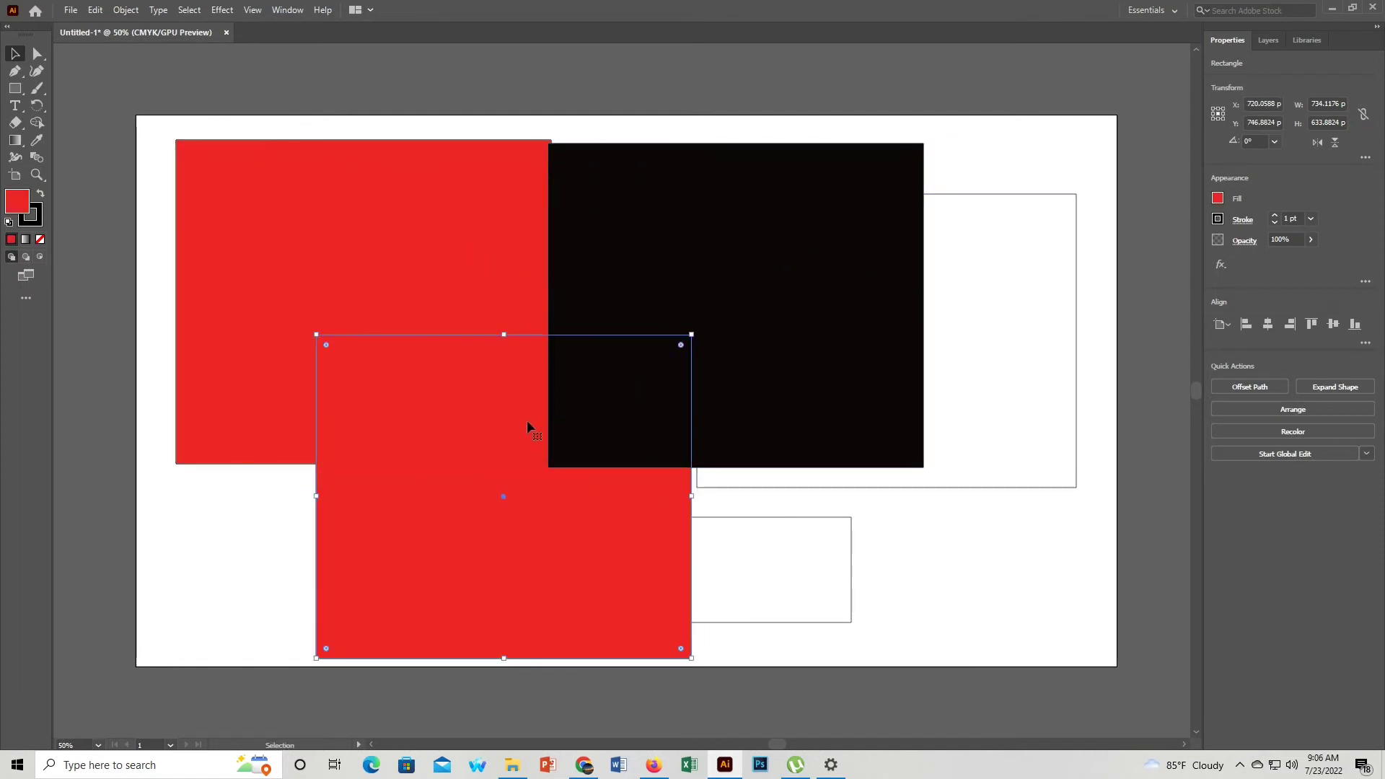
key(ctrl+z)
drag(465, 312, 464, 348)
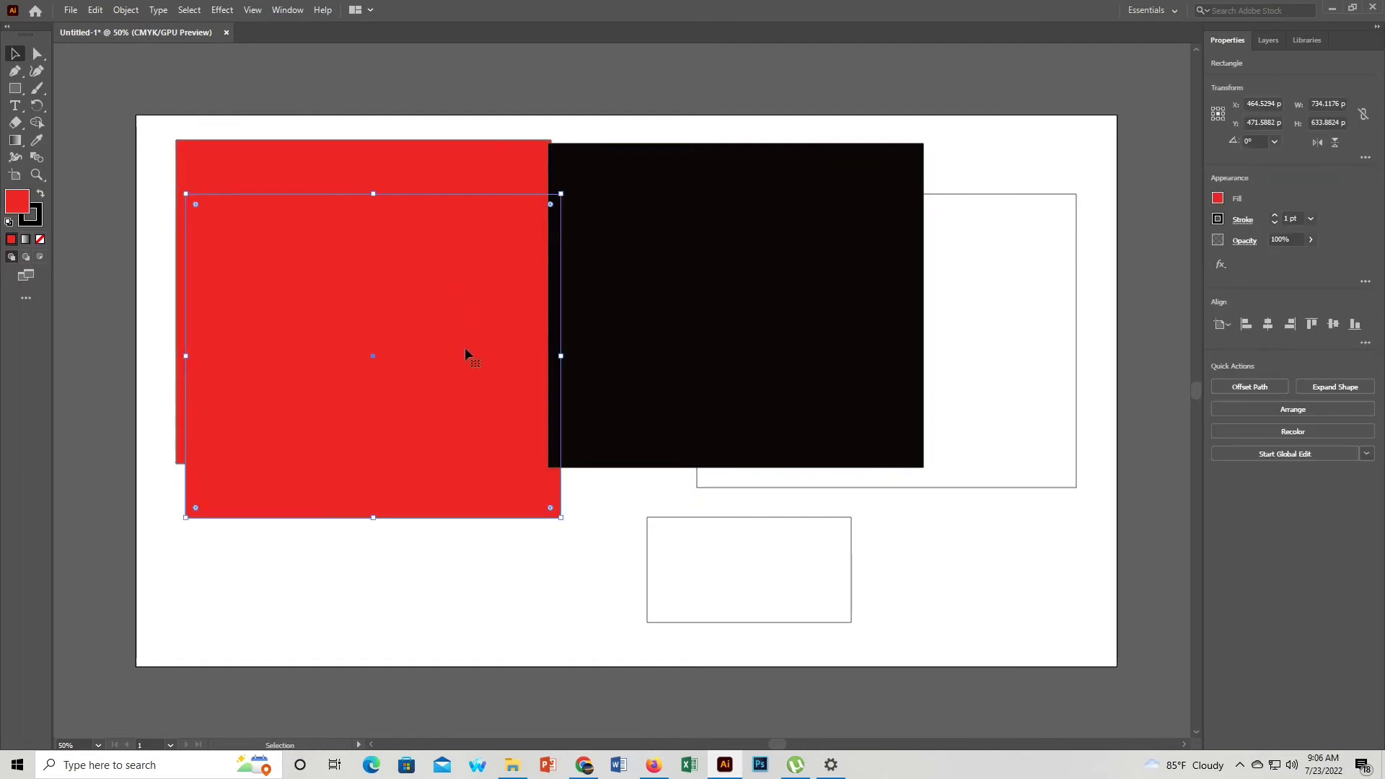
click(600, 522)
drag(638, 327, 757, 335)
click(495, 292)
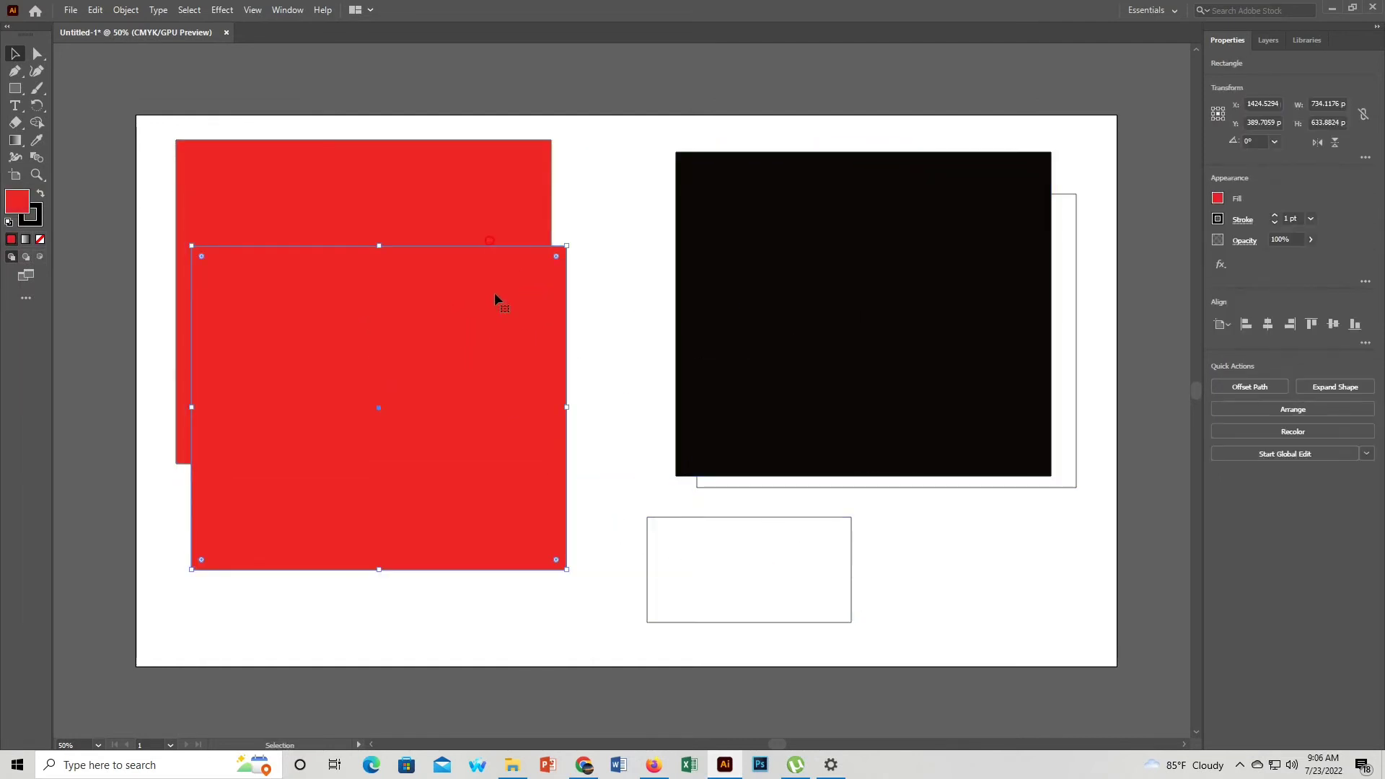
key(Delete)
Step: Reposition the red rectangle at the upper left, undoing trial moves of a copy
mouse_move(454, 226)
mouse_down()
mouse_move(471, 282)
mouse_move(460, 231)
mouse_up()
drag(274, 234, 646, 233)
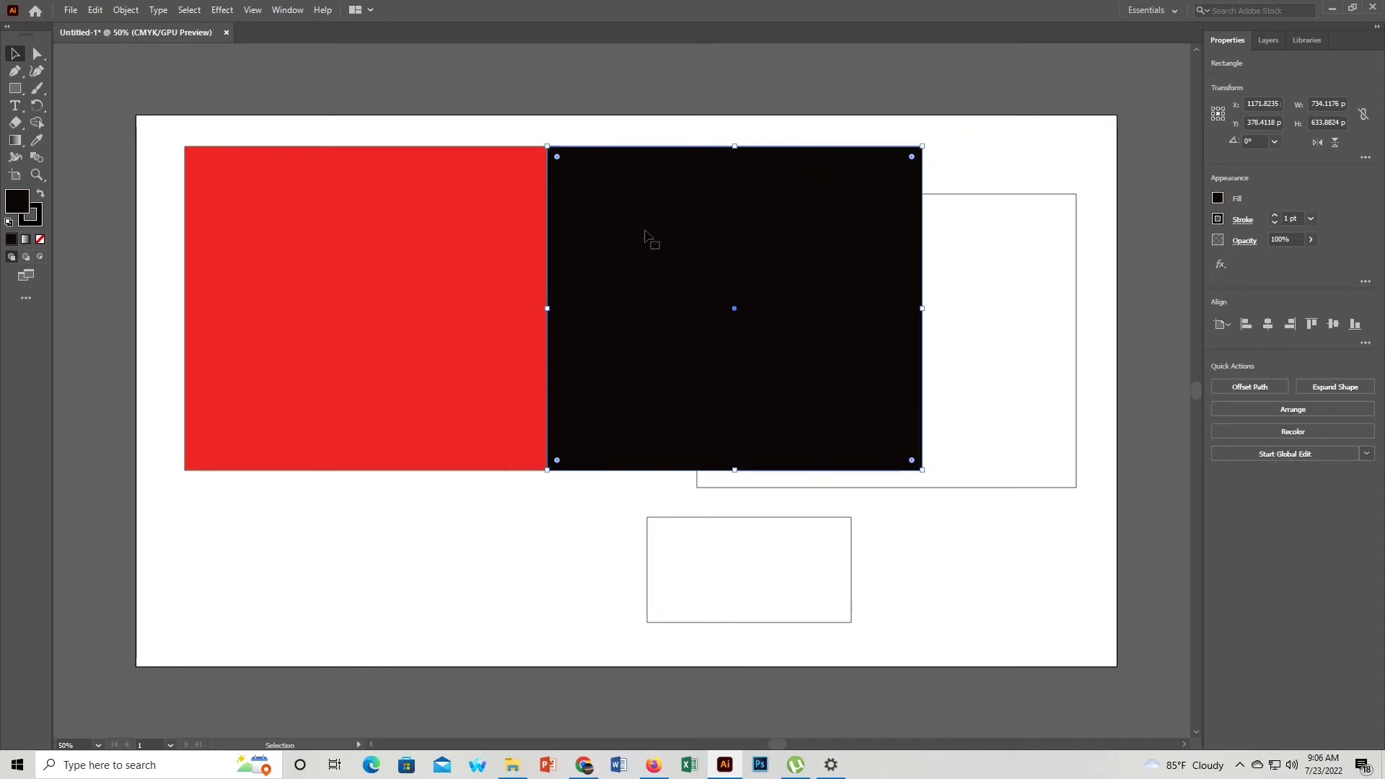
key(ctrl+z)
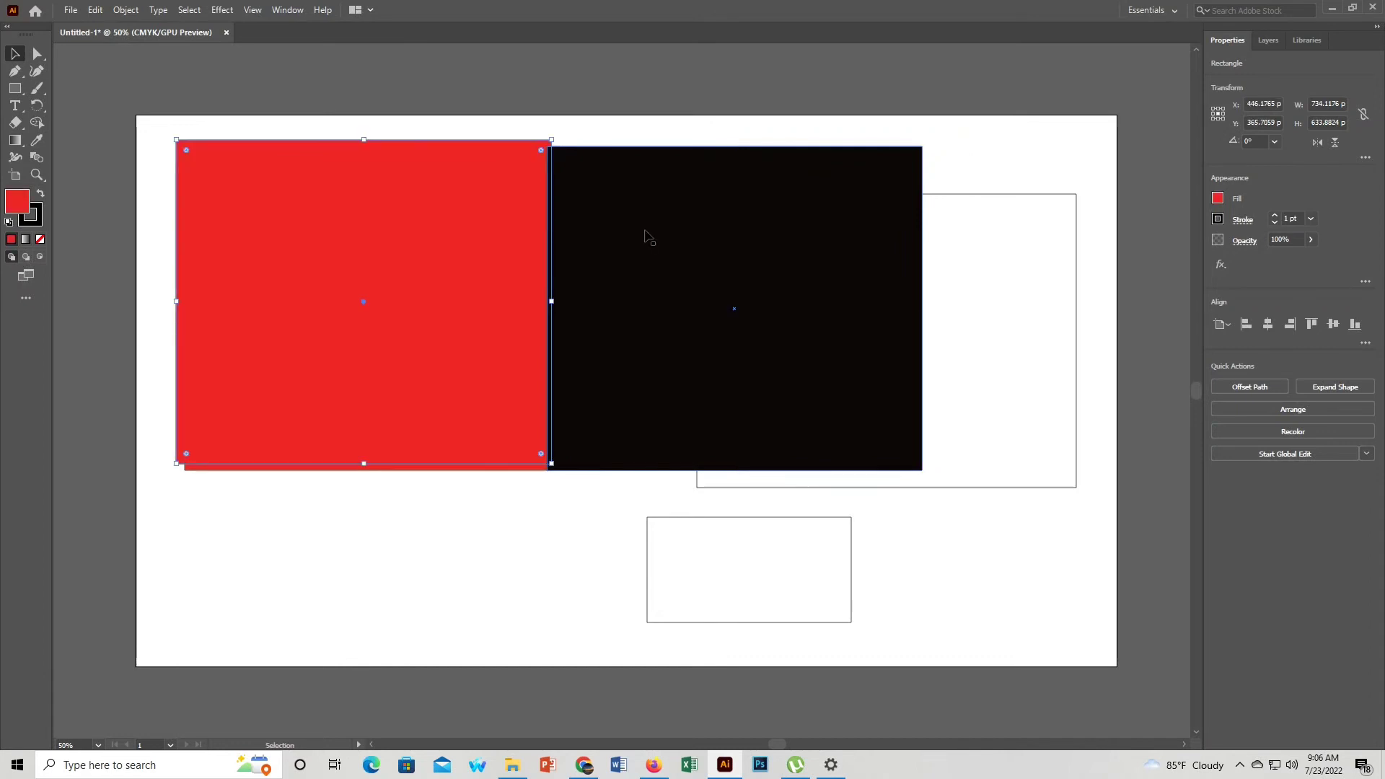
mouse_move(509, 154)
mouse_down()
mouse_move(533, 164)
mouse_move(464, 159)
mouse_up()
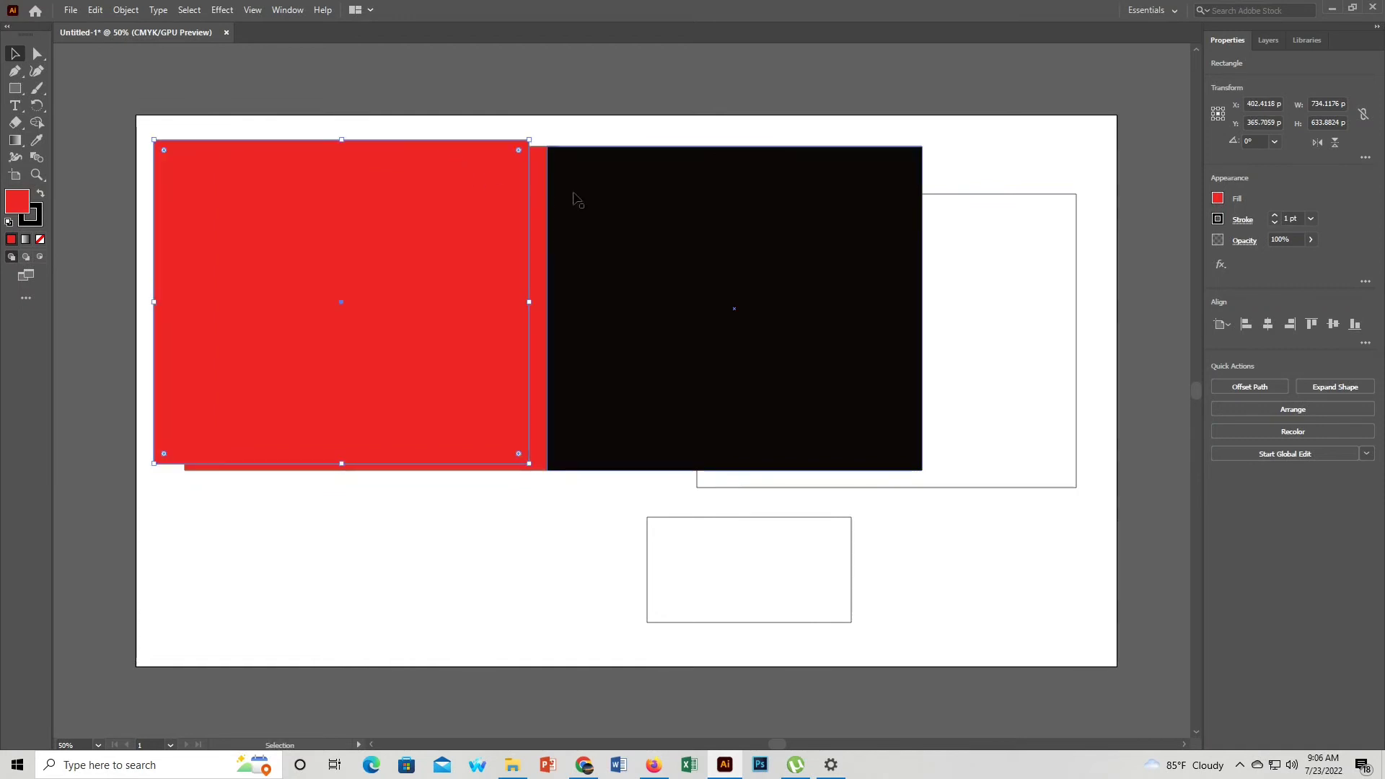
key(ctrl+z)
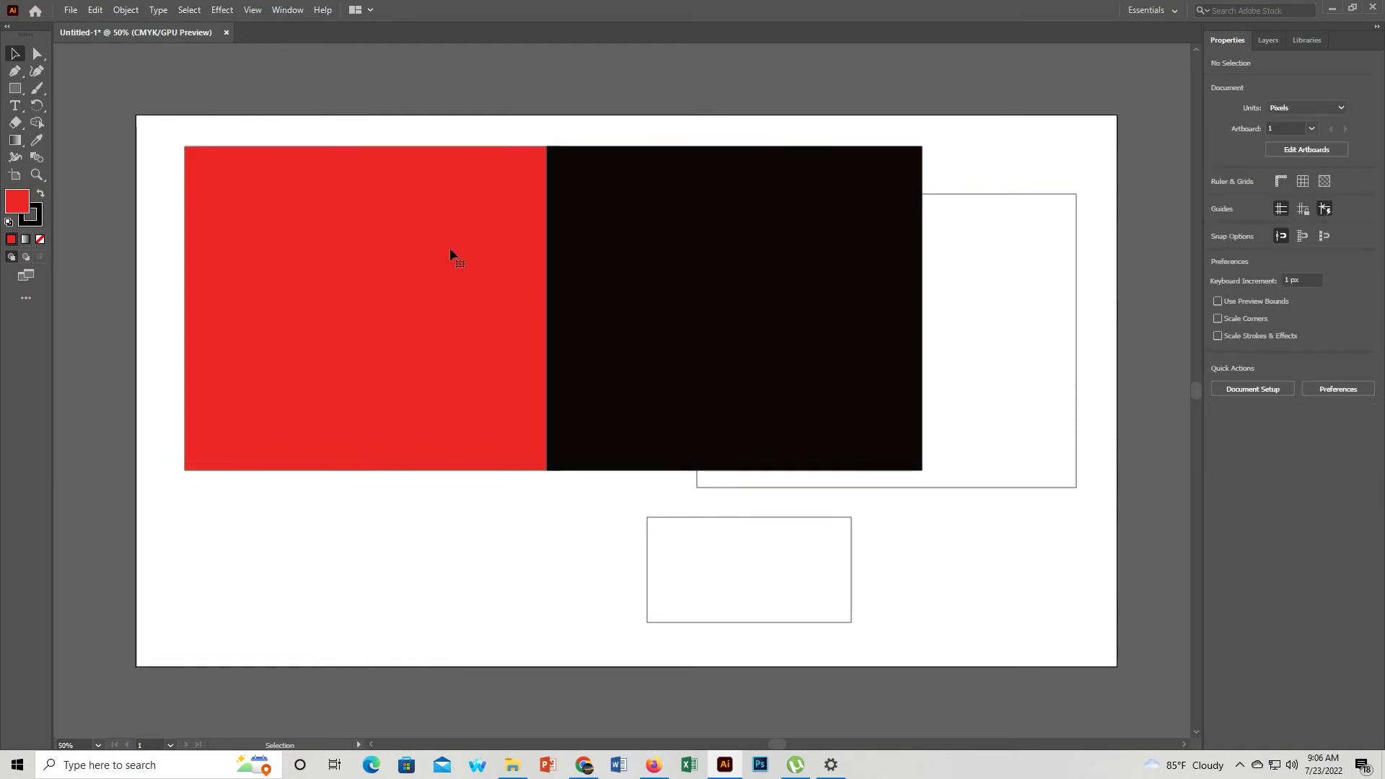
Step: Move the black rectangle right and nudge the red rectangle beside it
drag(598, 284, 669, 284)
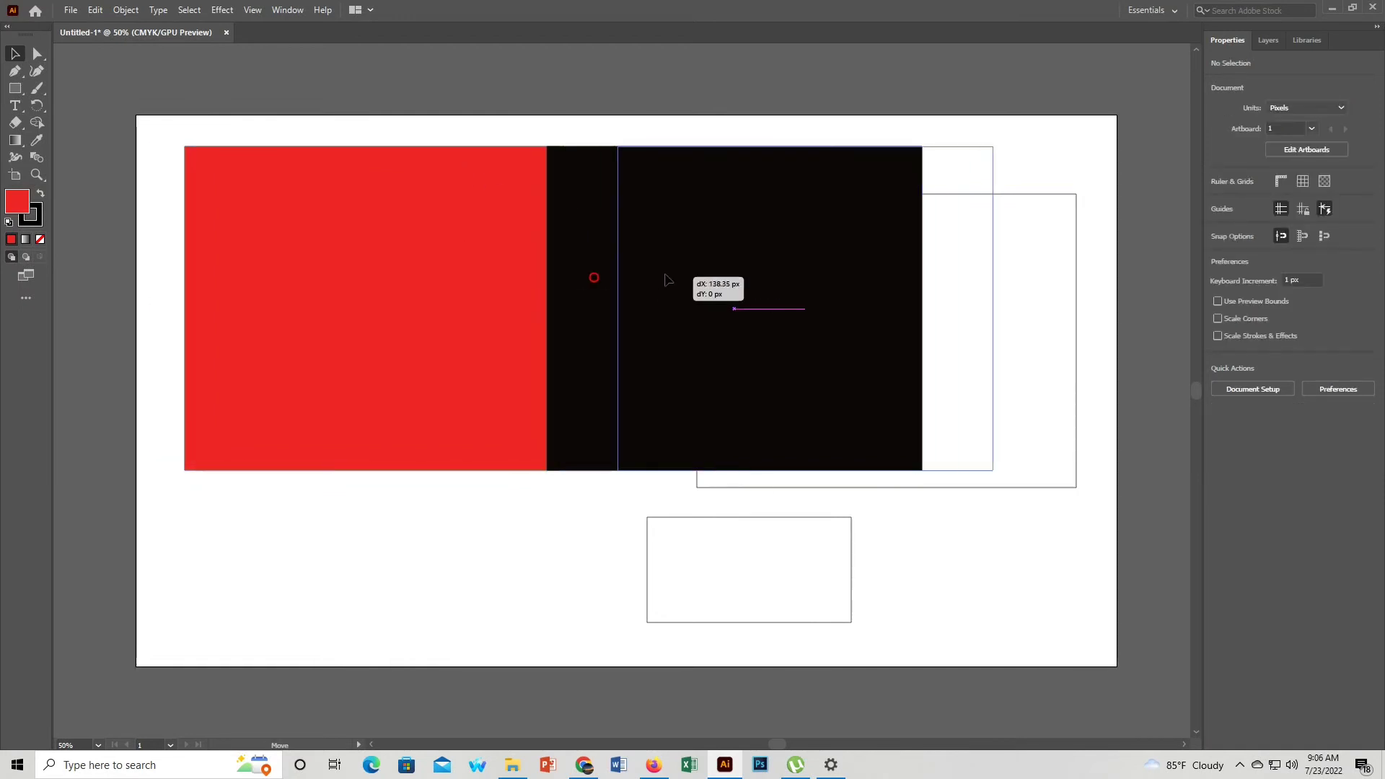
double_click(471, 265)
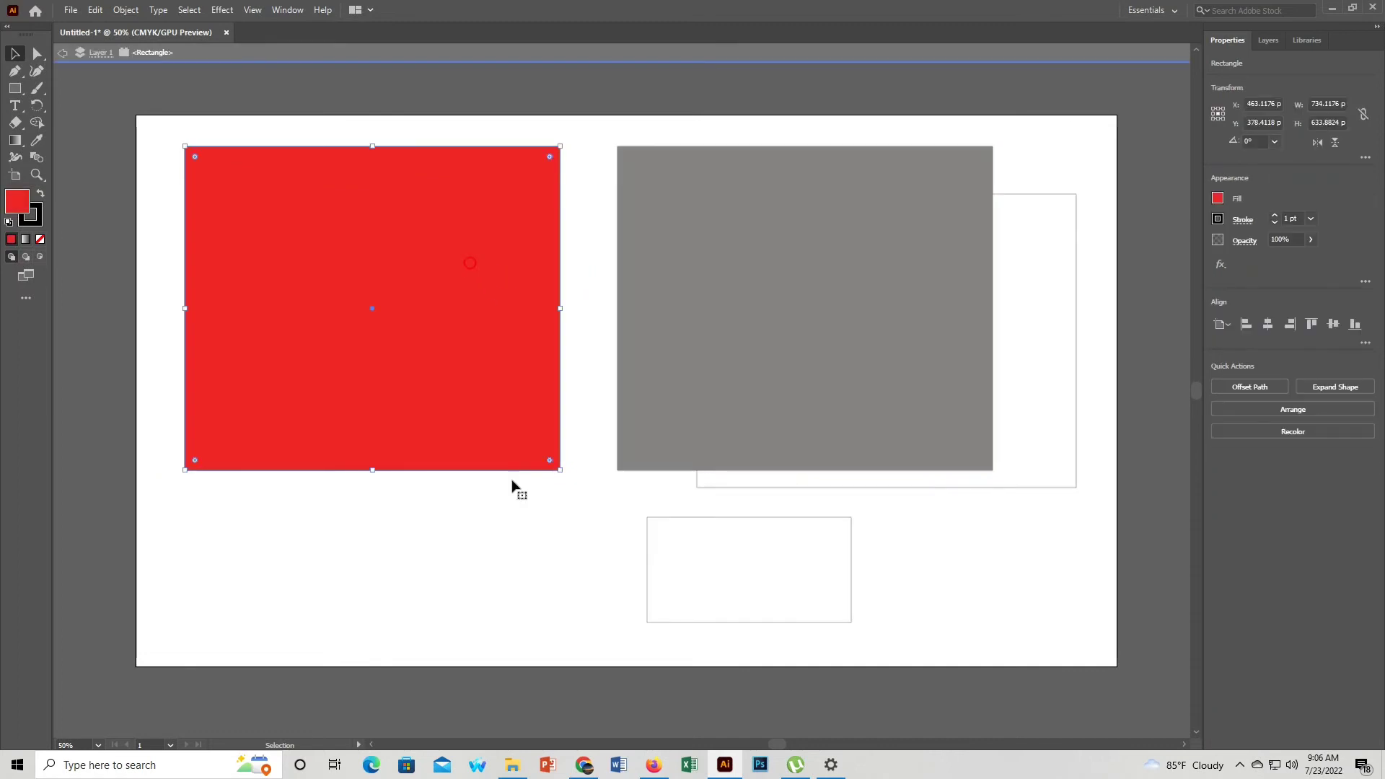
double_click(505, 716)
drag(492, 273, 521, 277)
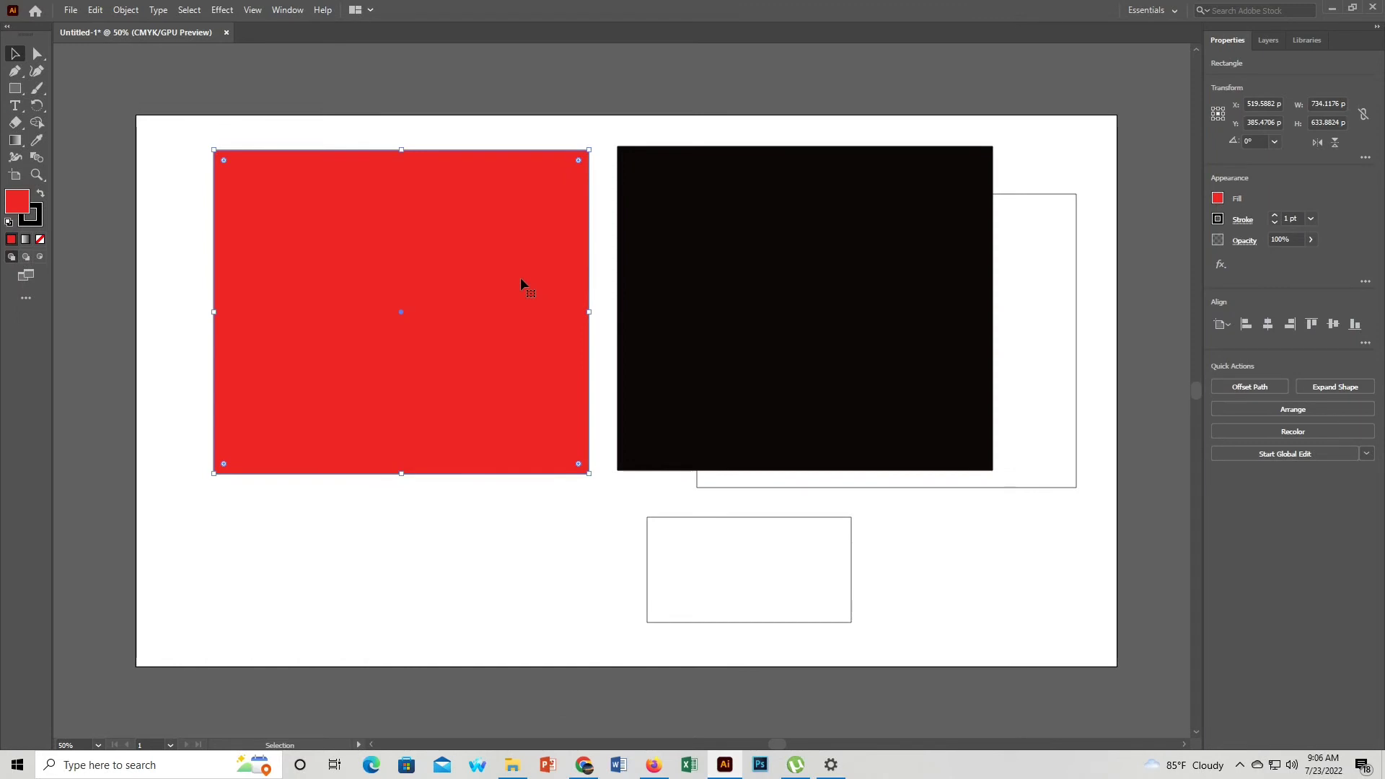
Step: Paste and remove red duplicates, then delete the red rectangle from the artboard
key(ctrl+c)
key(ctrl+v)
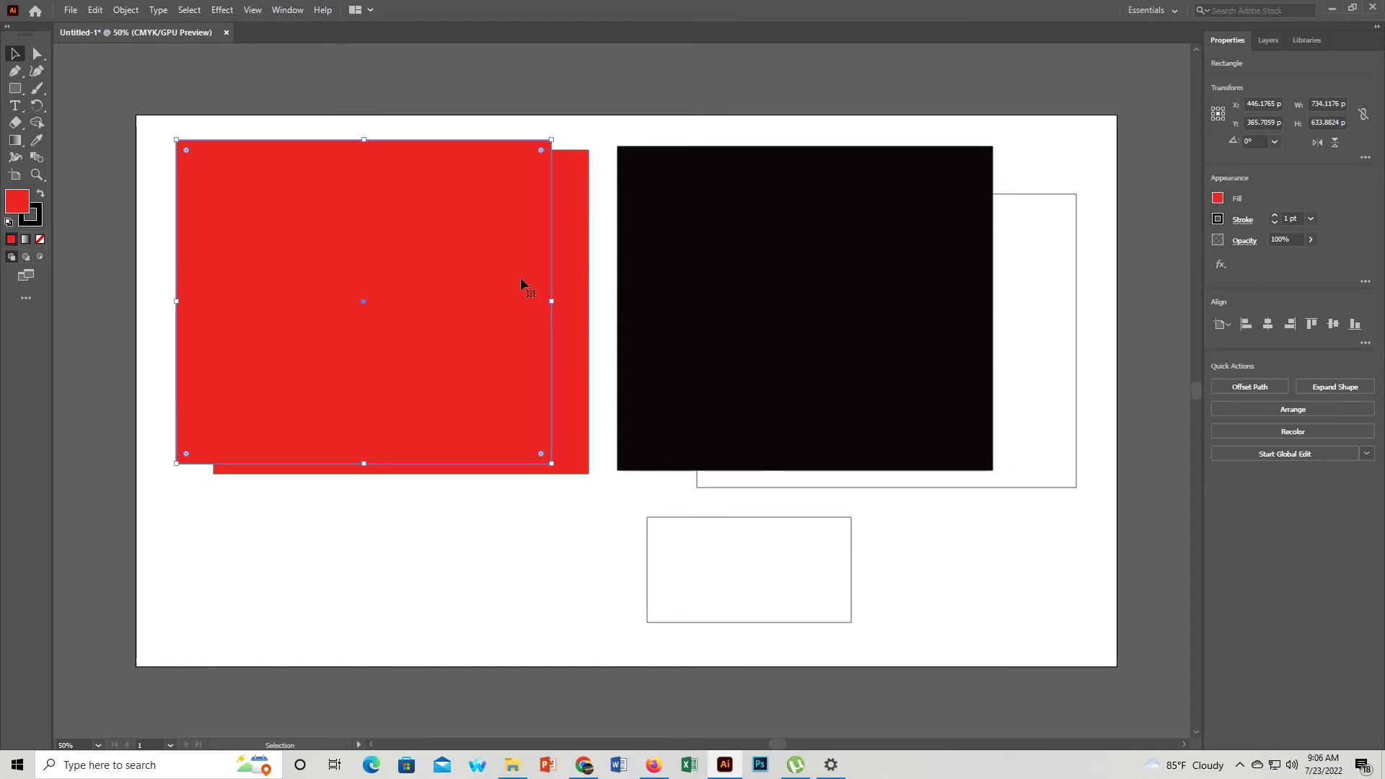
drag(520, 280, 724, 281)
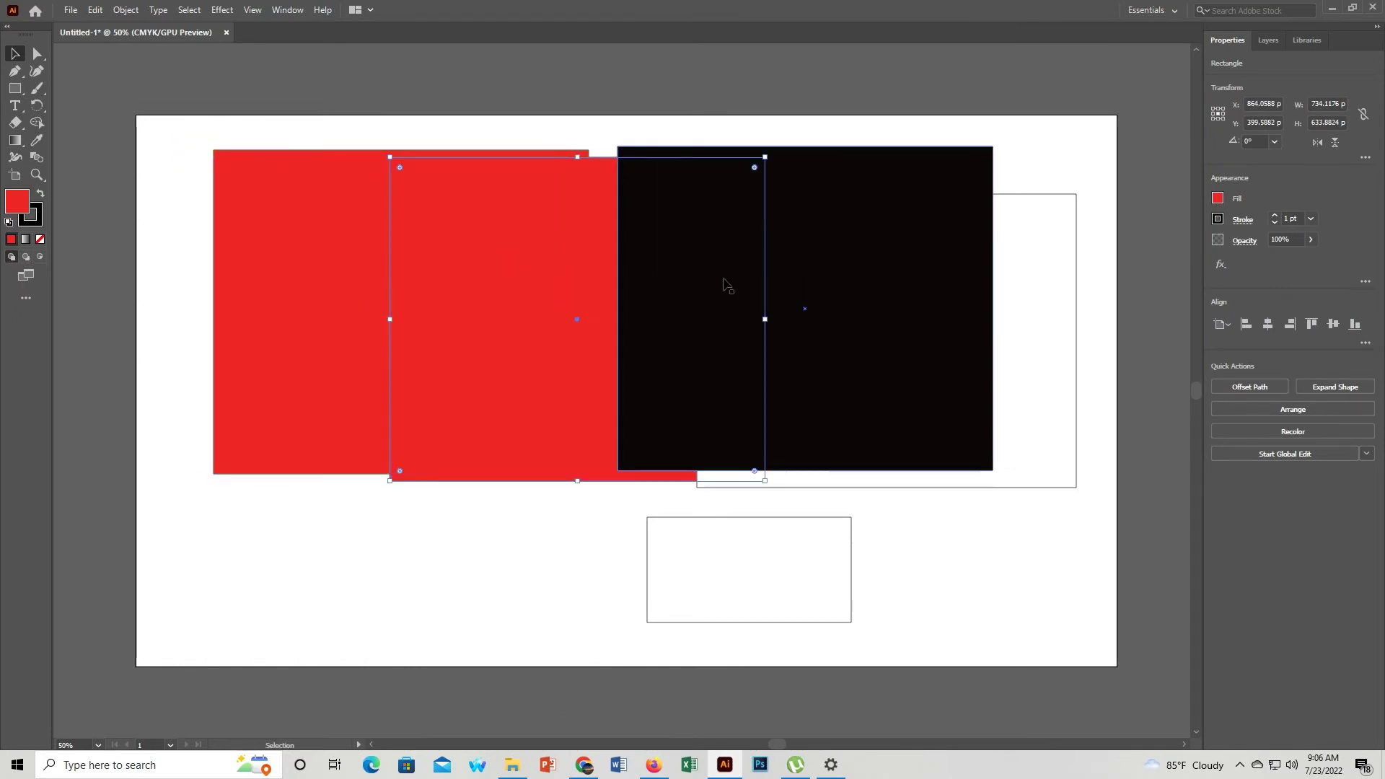
key(ctrl+z)
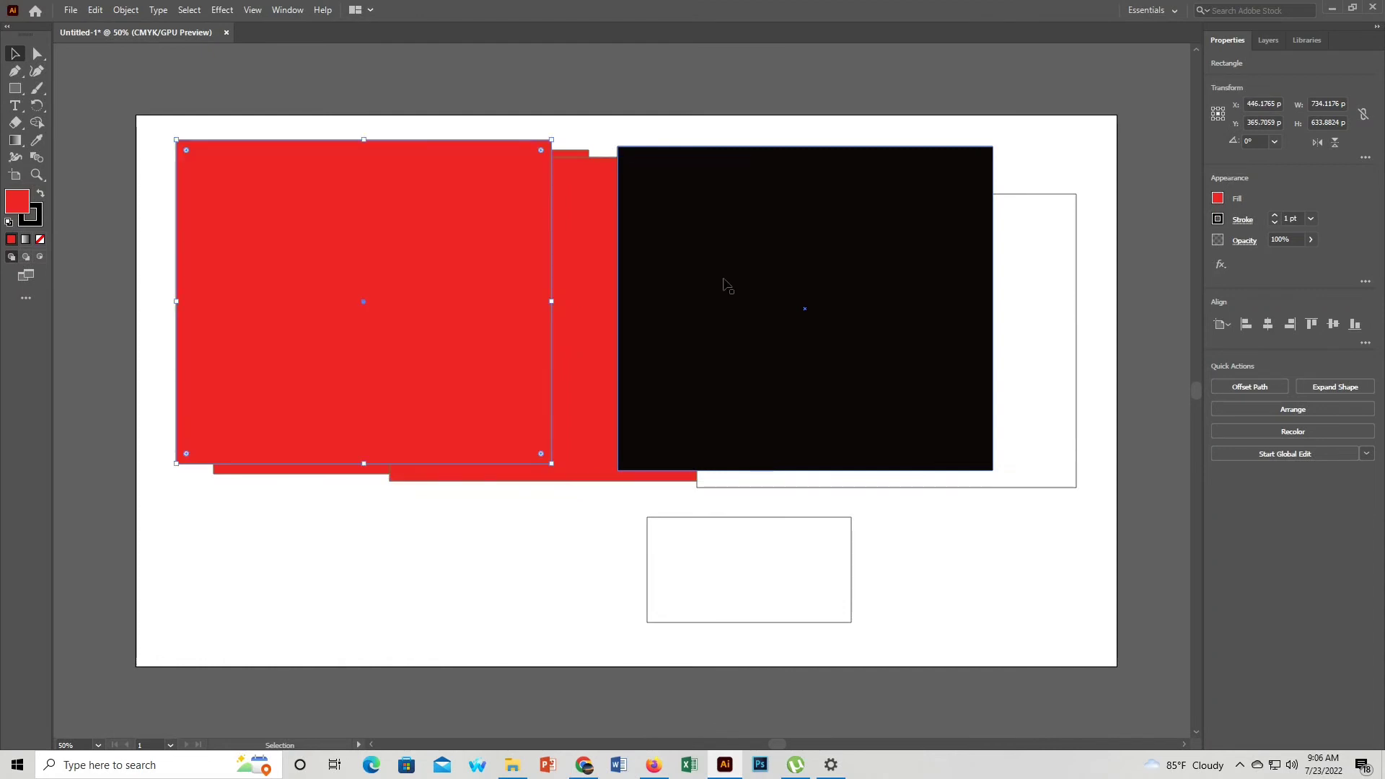
key(ctrl+z)
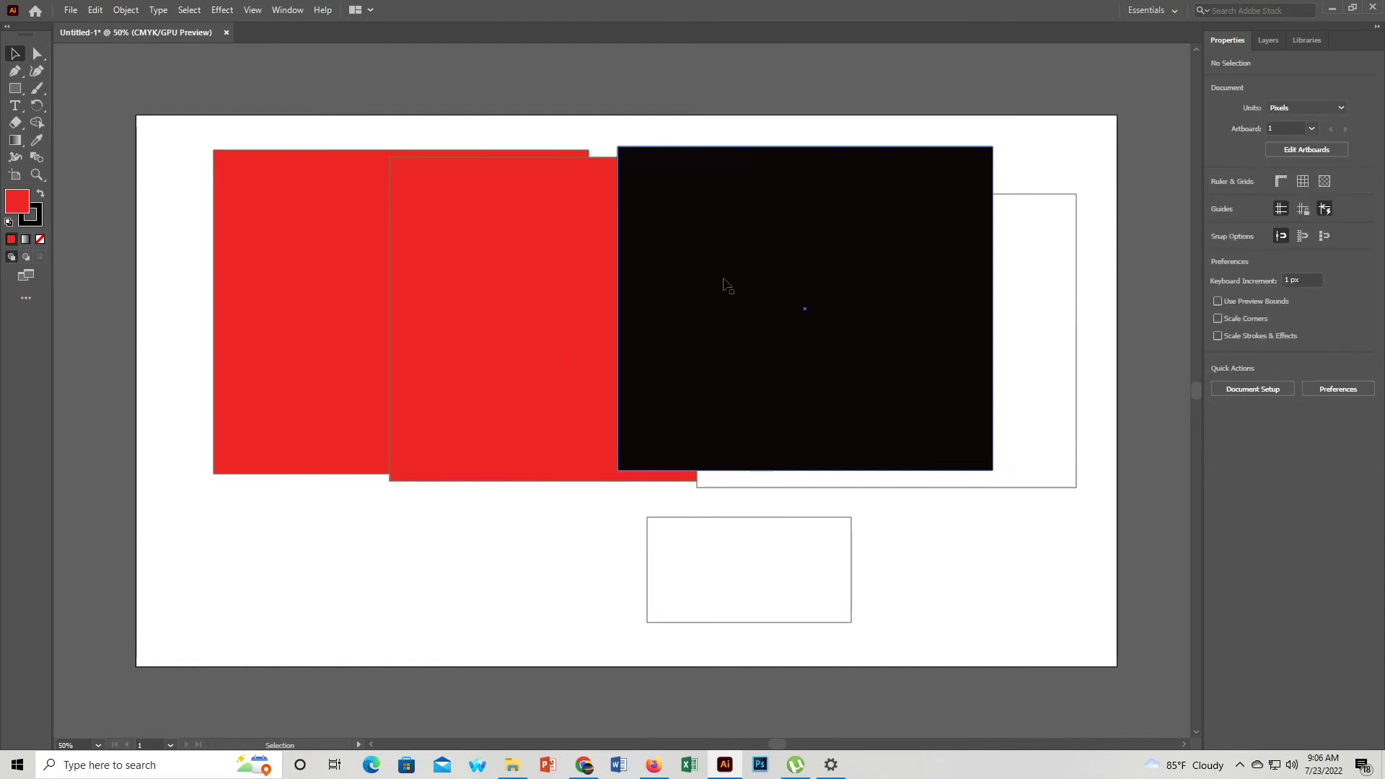
click(565, 249)
key(Delete)
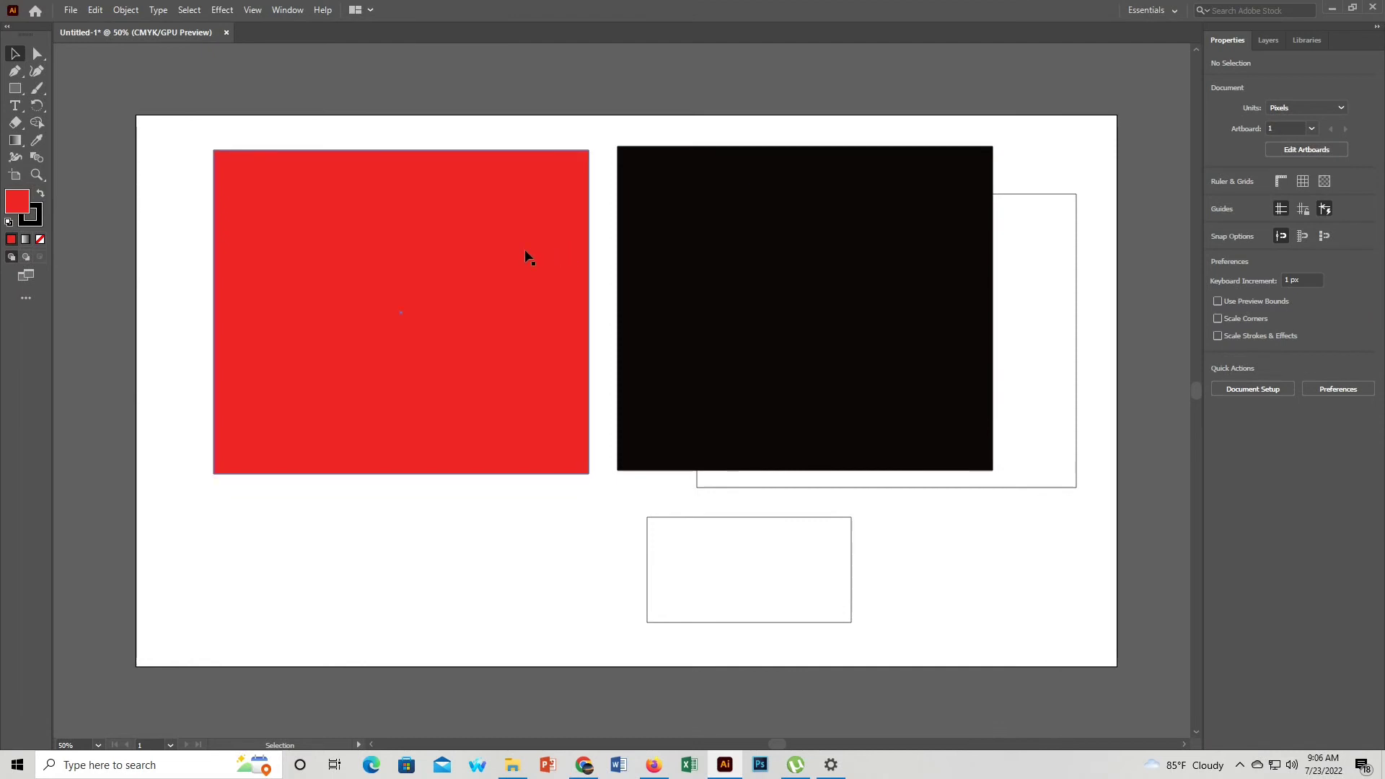
drag(525, 254, 480, 233)
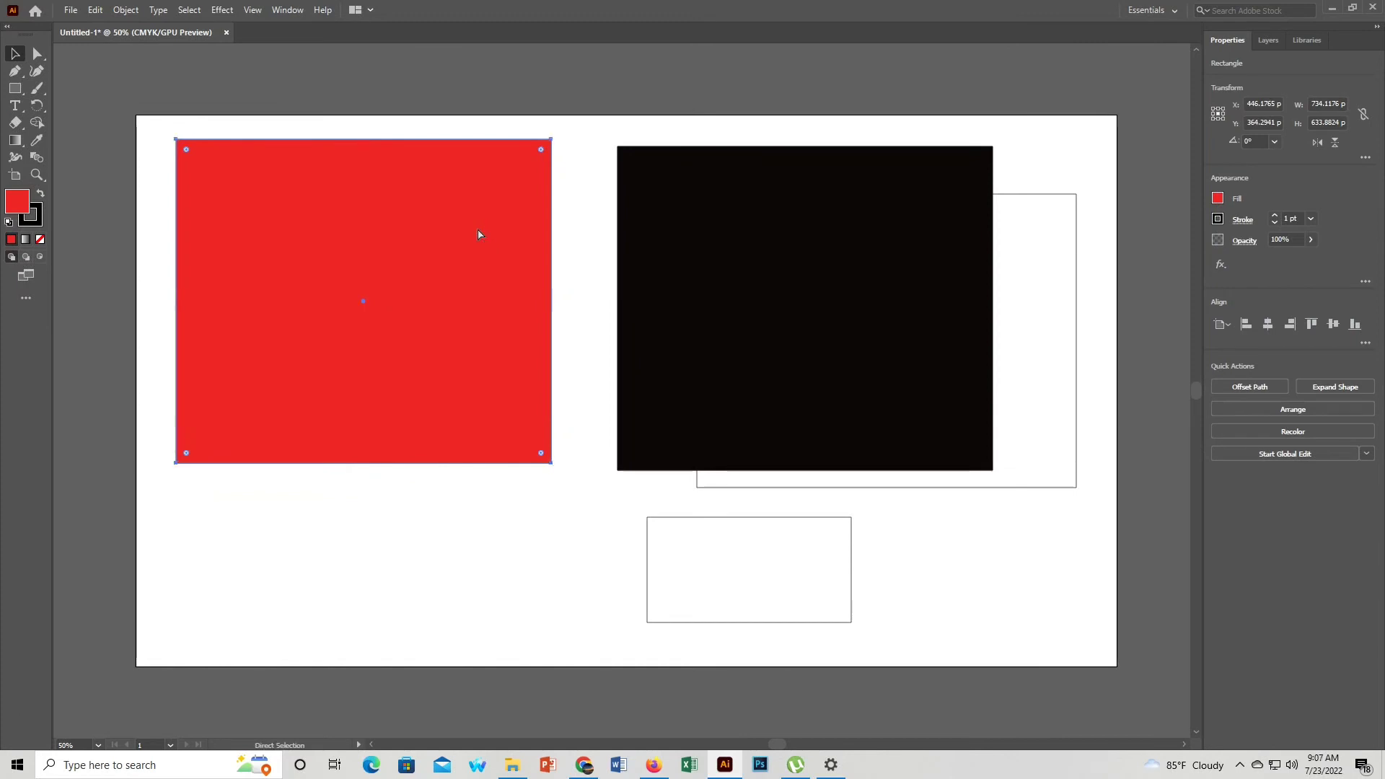
key(Delete)
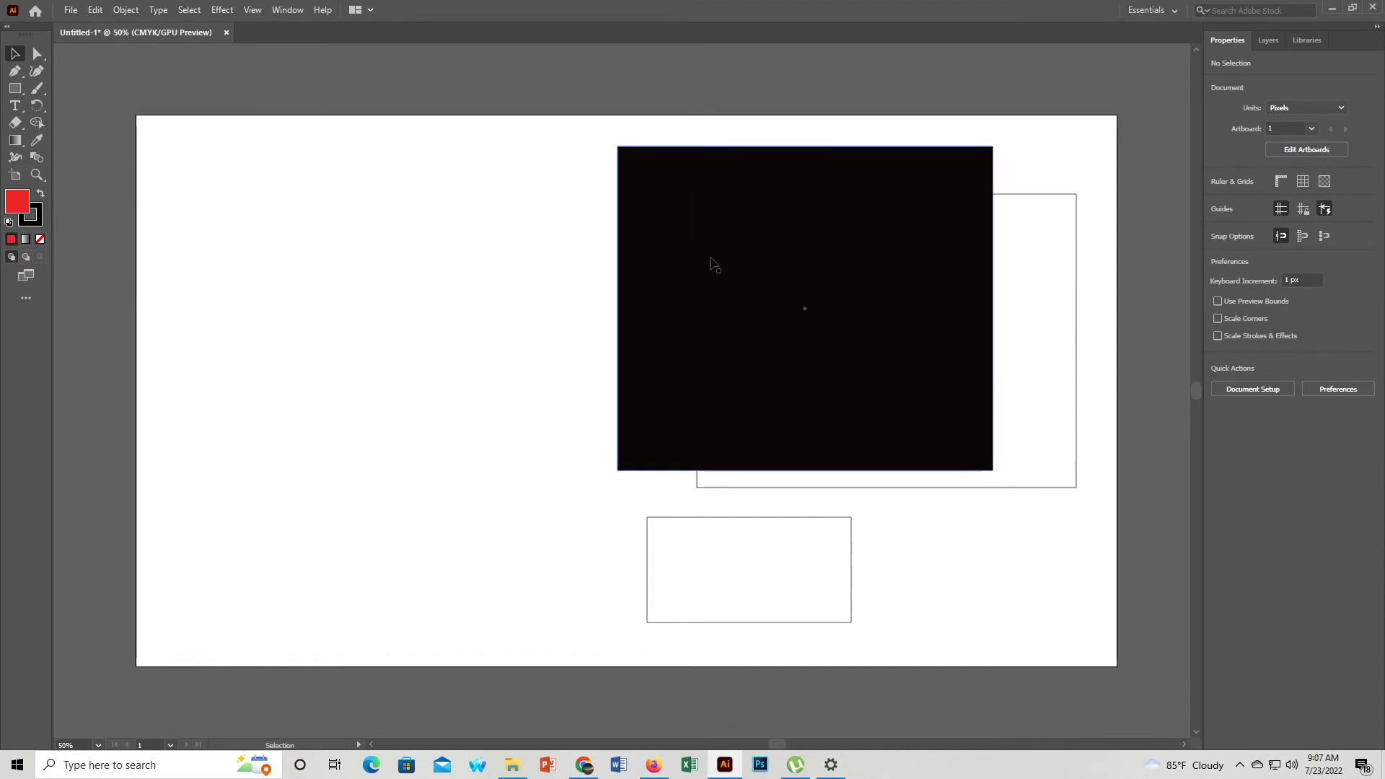
Step: Paste the red rectangle back and place it left of the black one, slightly apart
click(758, 251)
key(a)
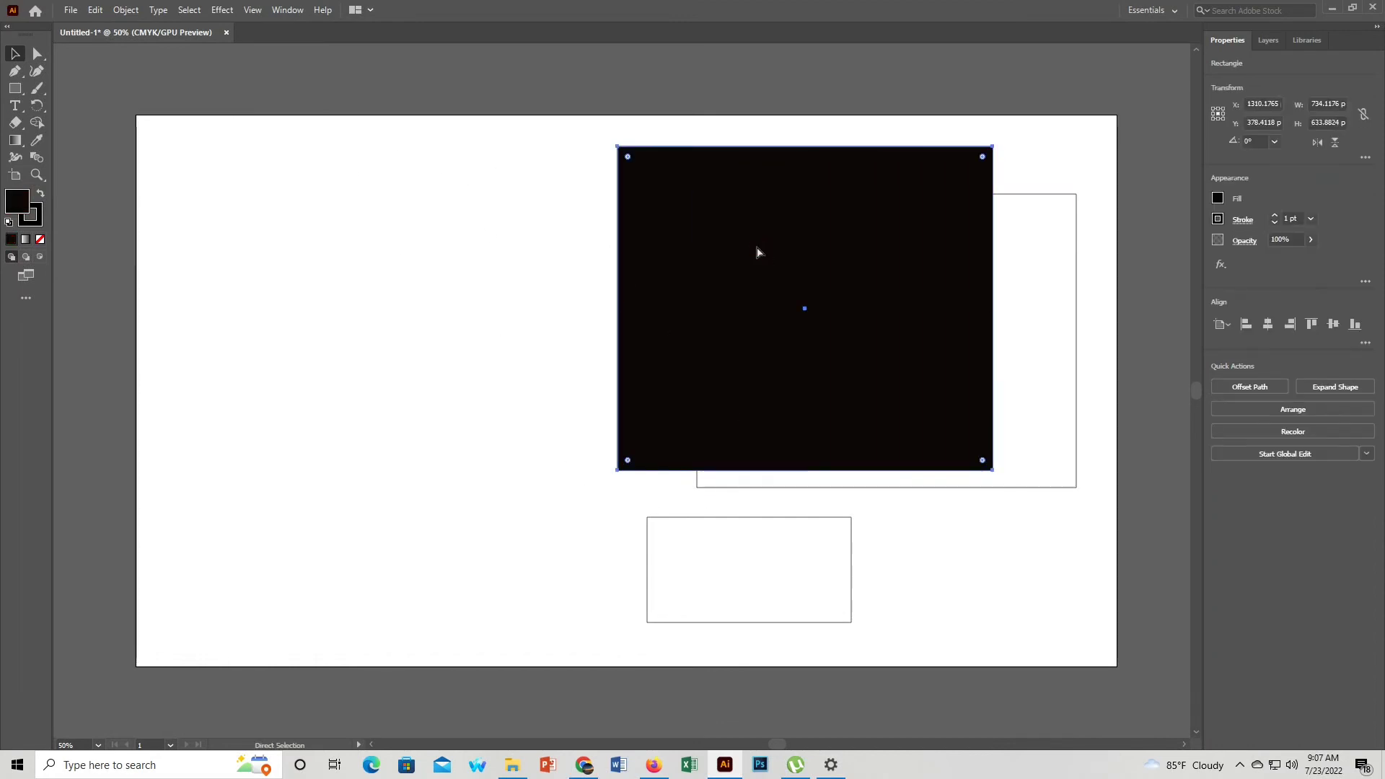
key(ctrl+v)
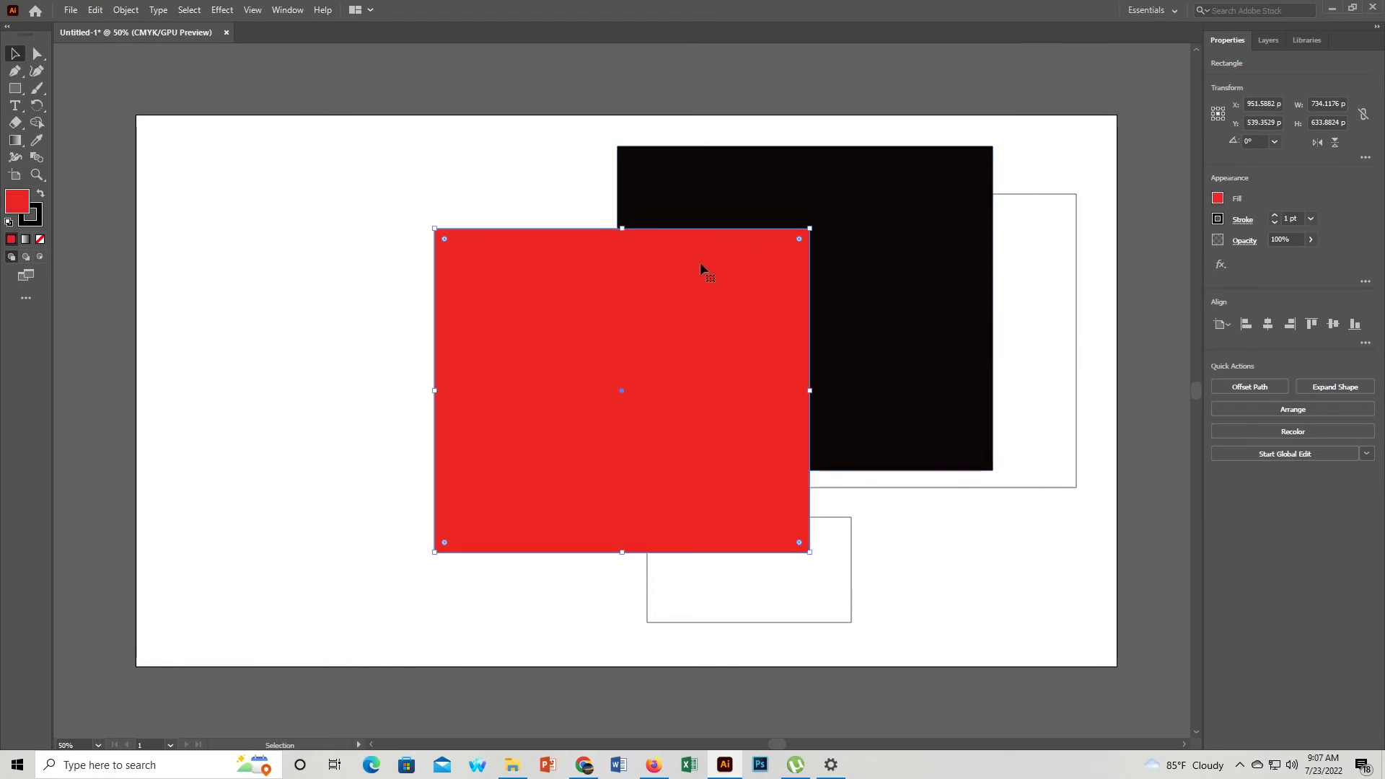
drag(701, 268, 773, 256)
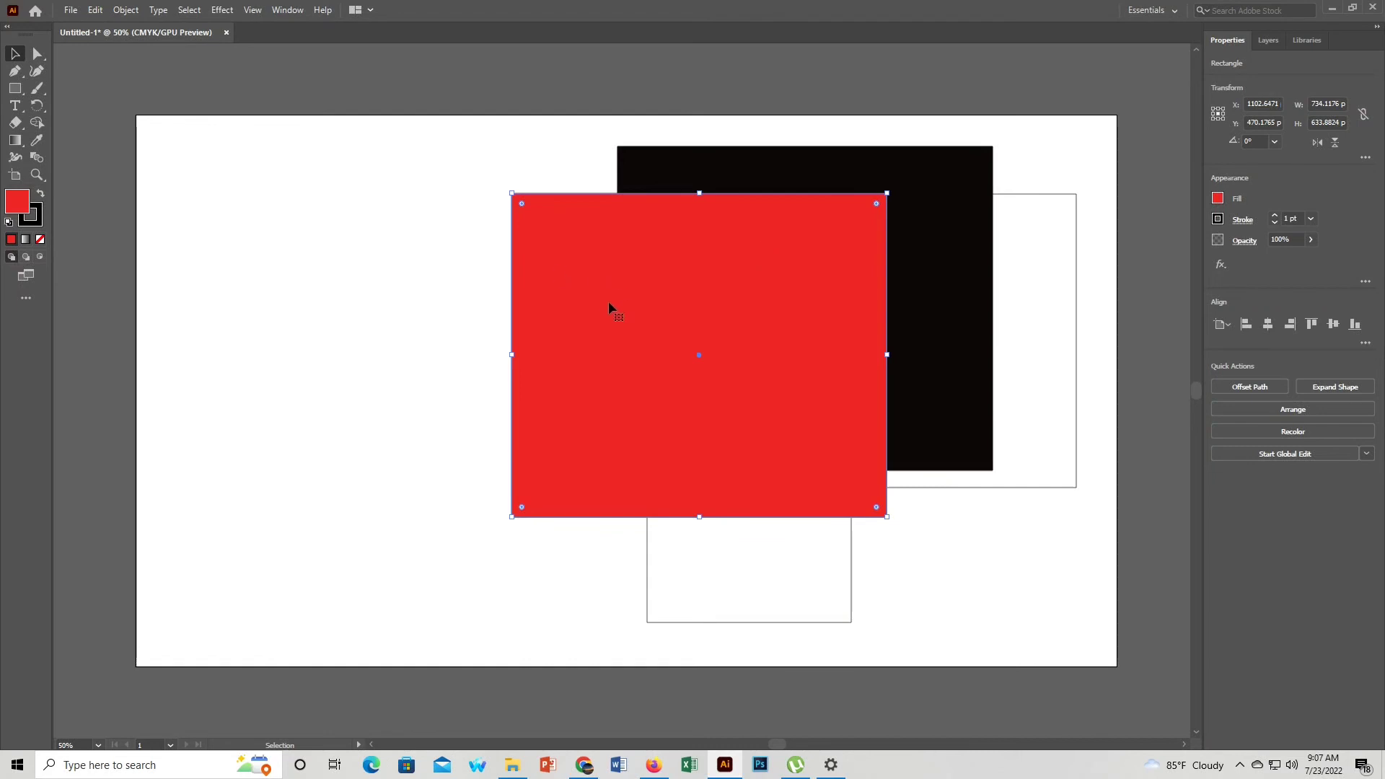
drag(692, 303, 473, 304)
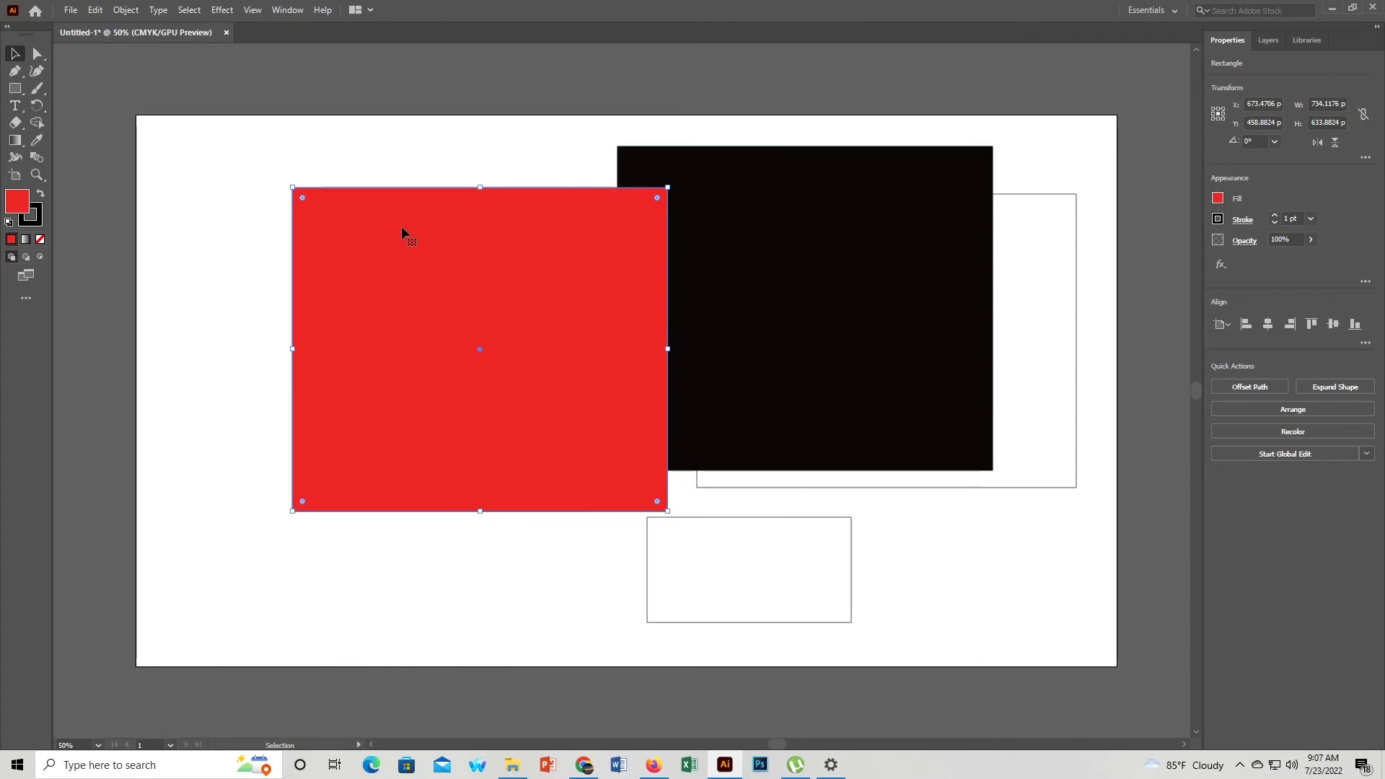
mouse_move(401, 226)
mouse_down()
mouse_move(296, 179)
mouse_move(317, 199)
mouse_up()
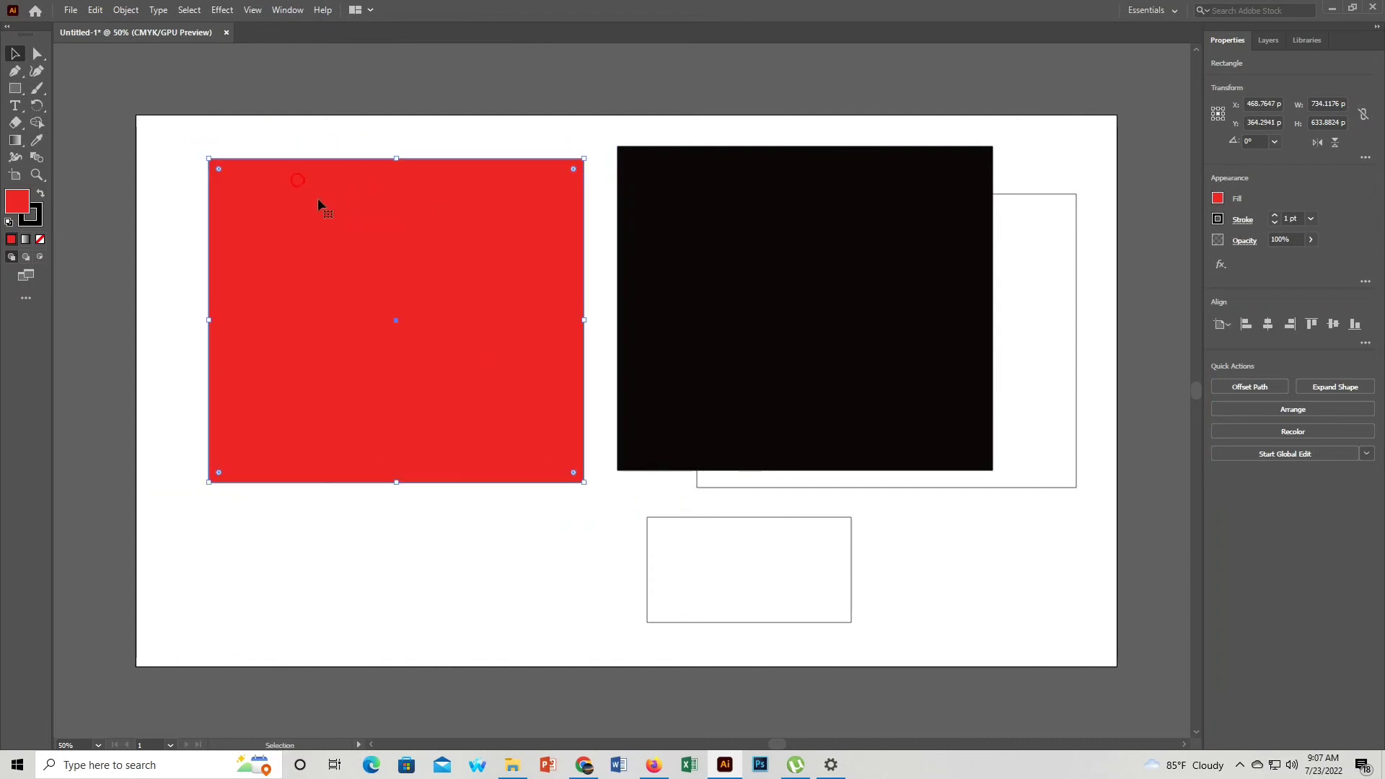
Step: Quit Illustrator with Ctrl+Q and decline saving changes to Untitled-1
click(66, 11)
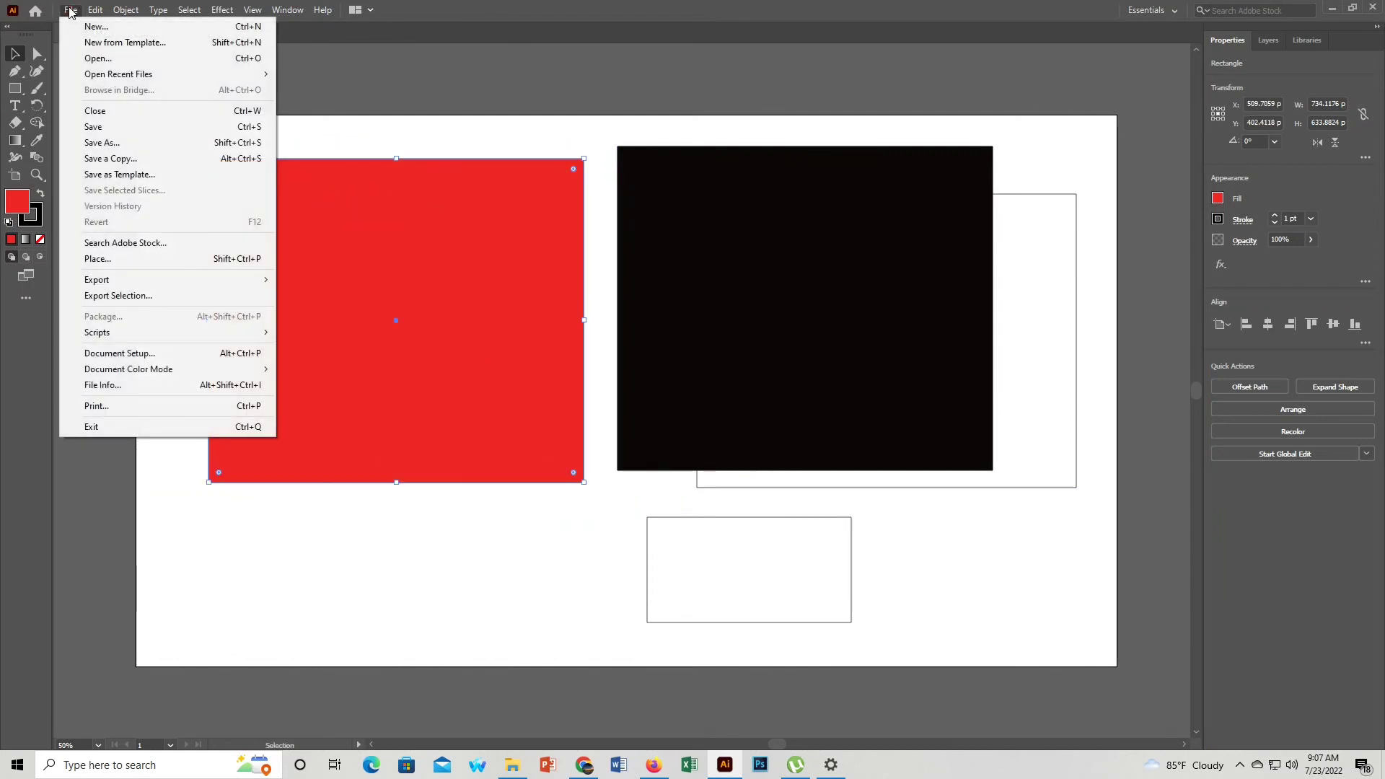
click(70, 12)
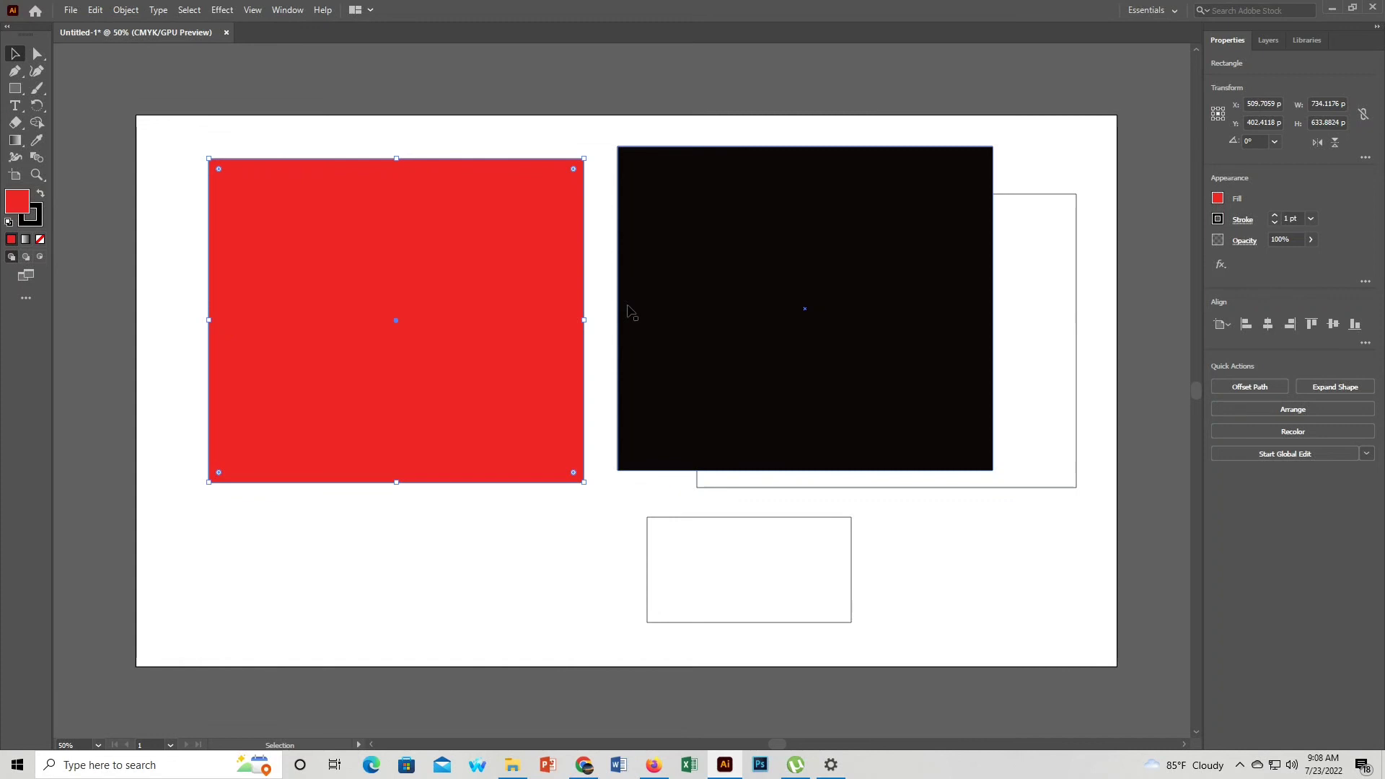
key(a)
key(ctrl+q)
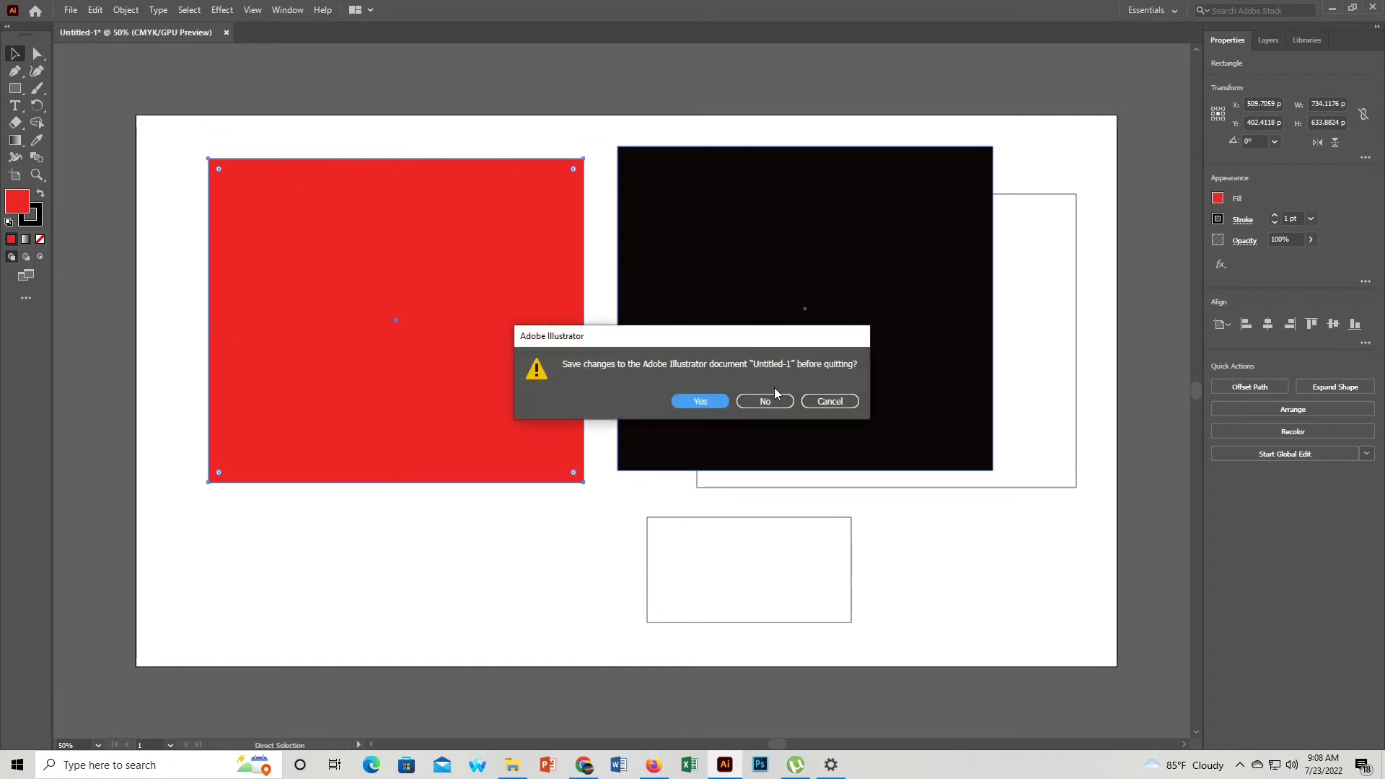
click(748, 402)
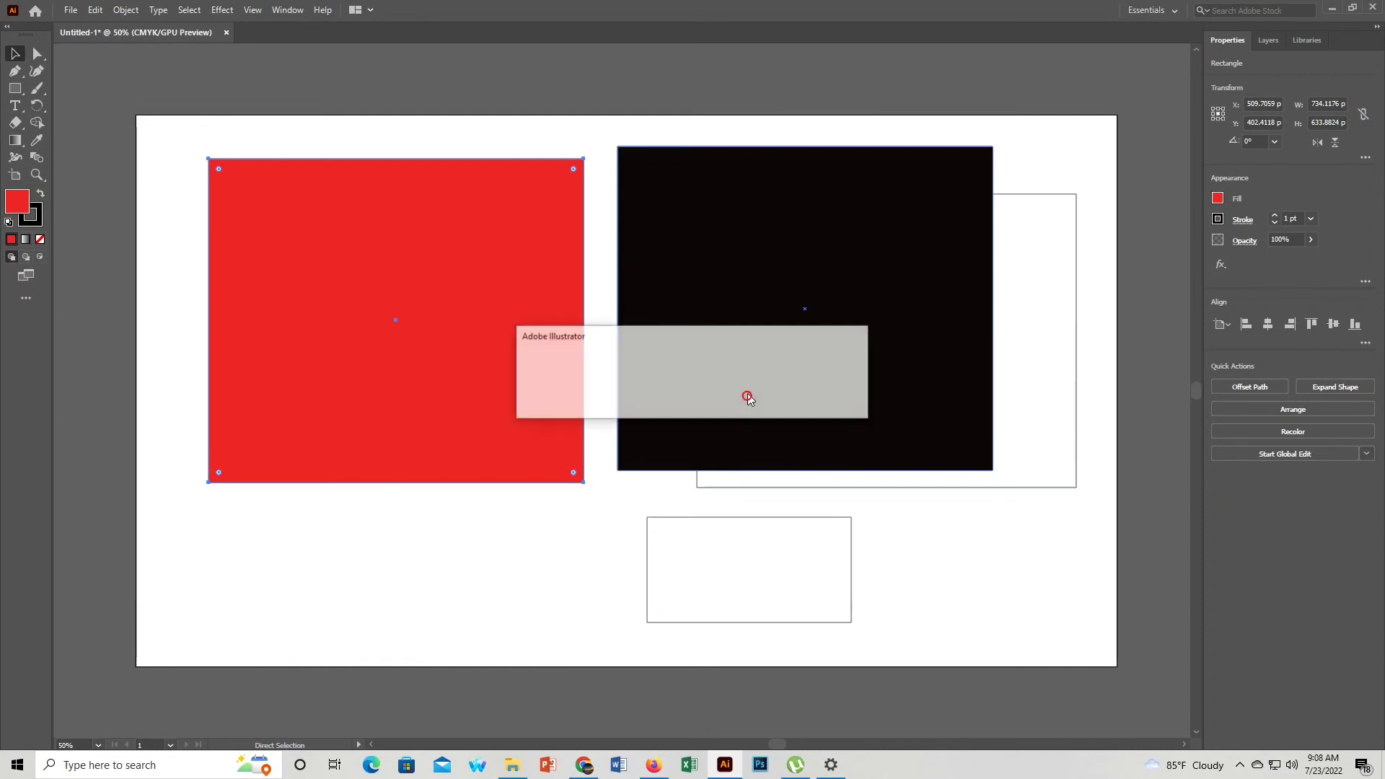
click(830, 401)
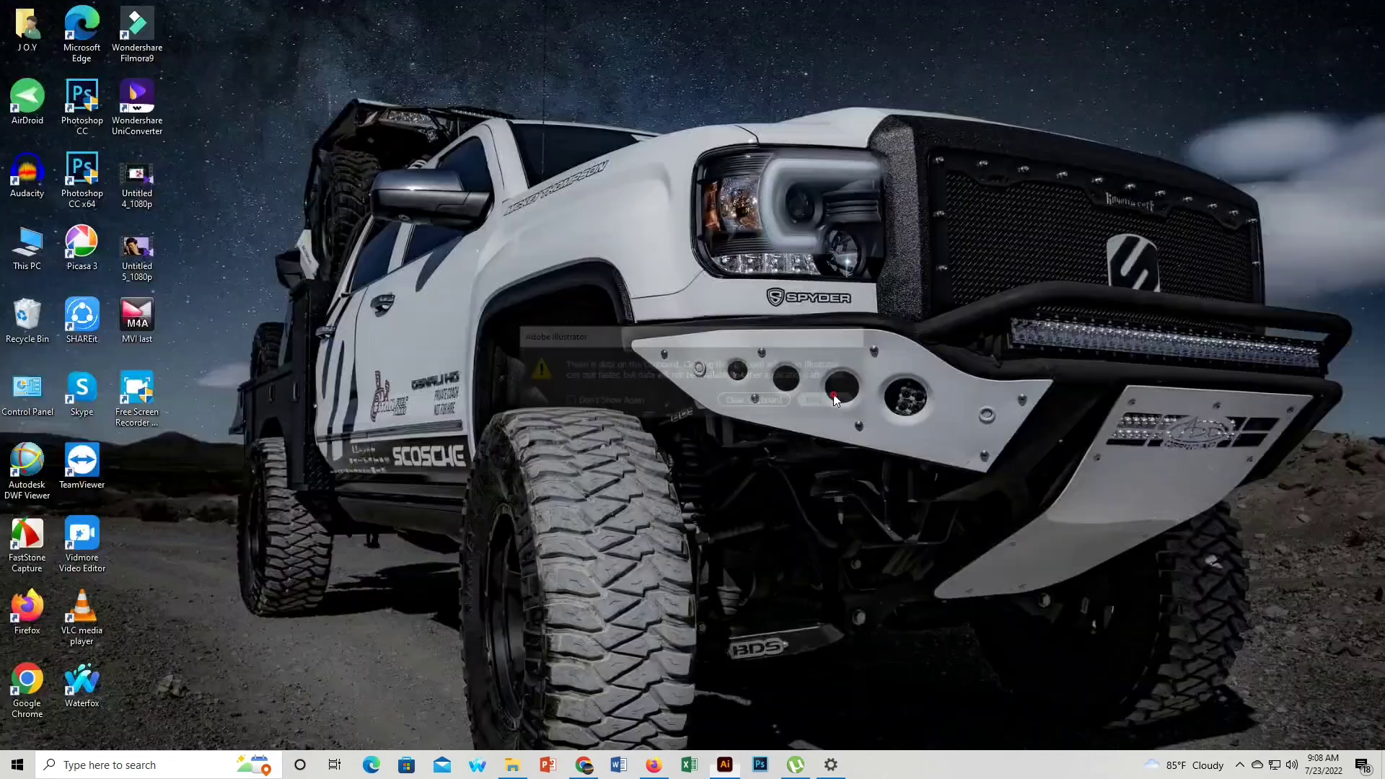